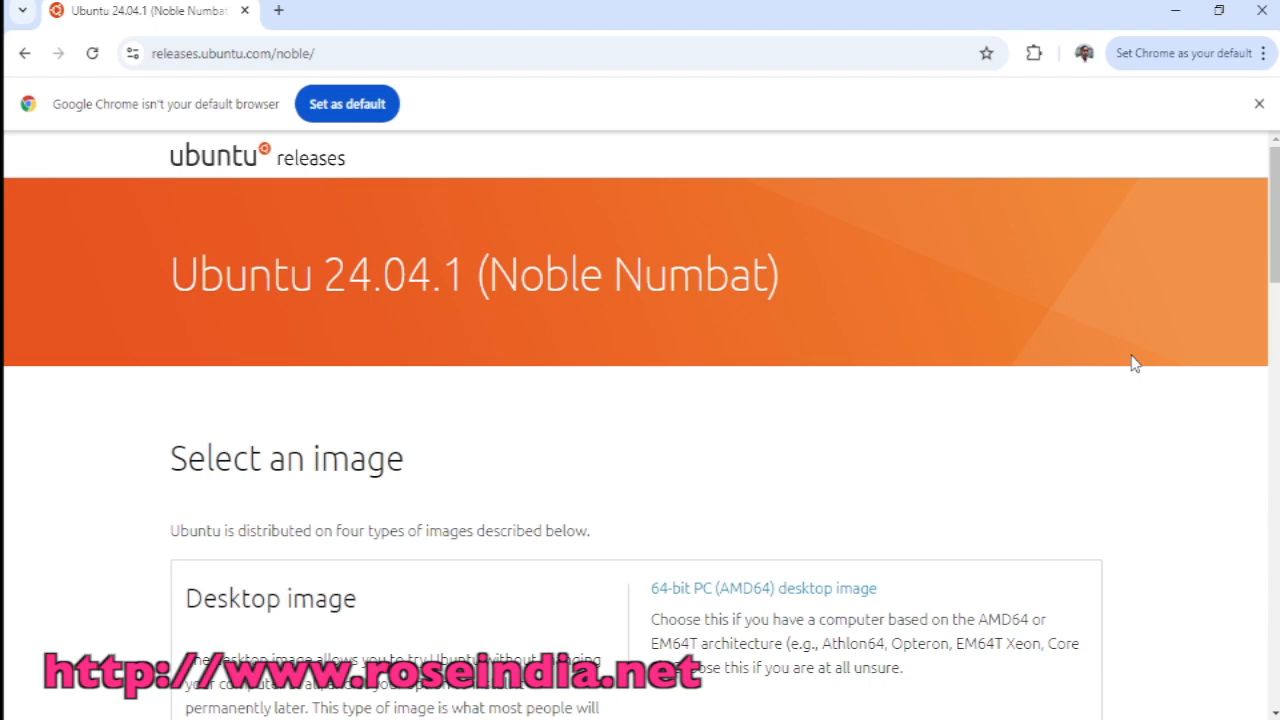
Step: Select ubuntu-24.04.1-desktop-amd64.iso in the C:\LinuxImages folder window
mouse_move(1276, 248)
mouse_down()
mouse_move(1276, 532)
mouse_move(1276, 248)
mouse_up()
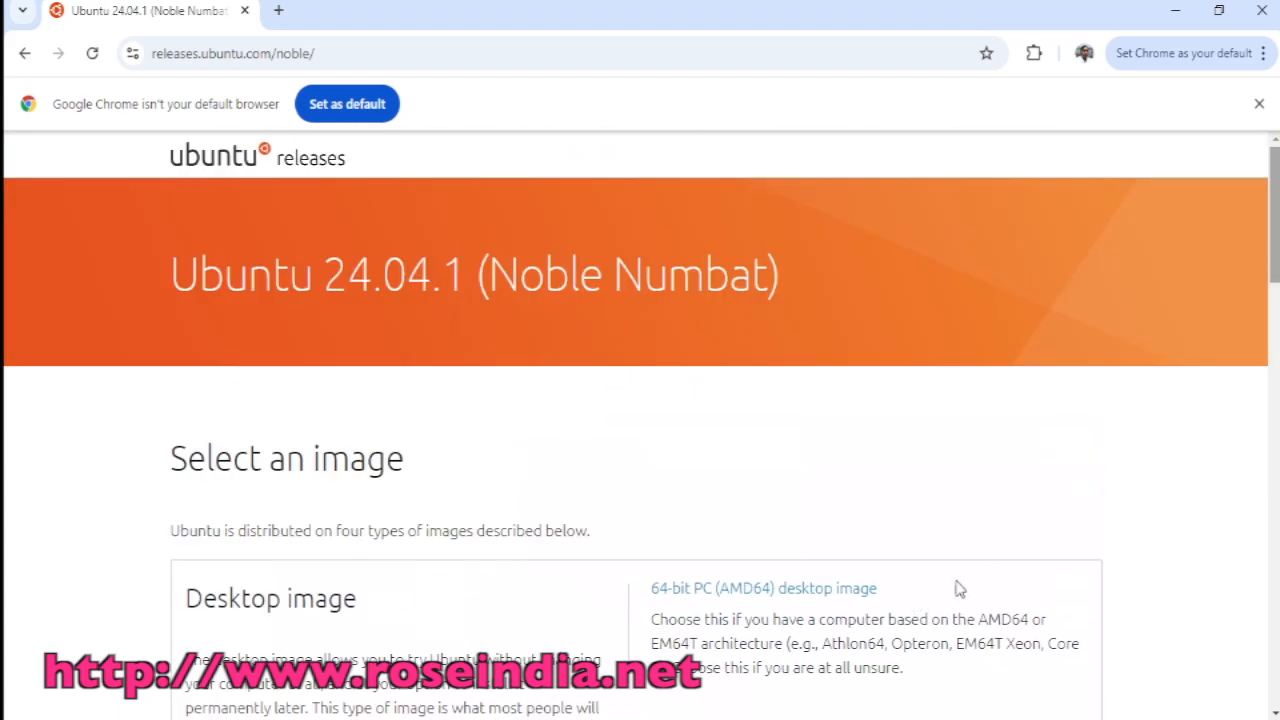
scroll(958, 586, down, 2)
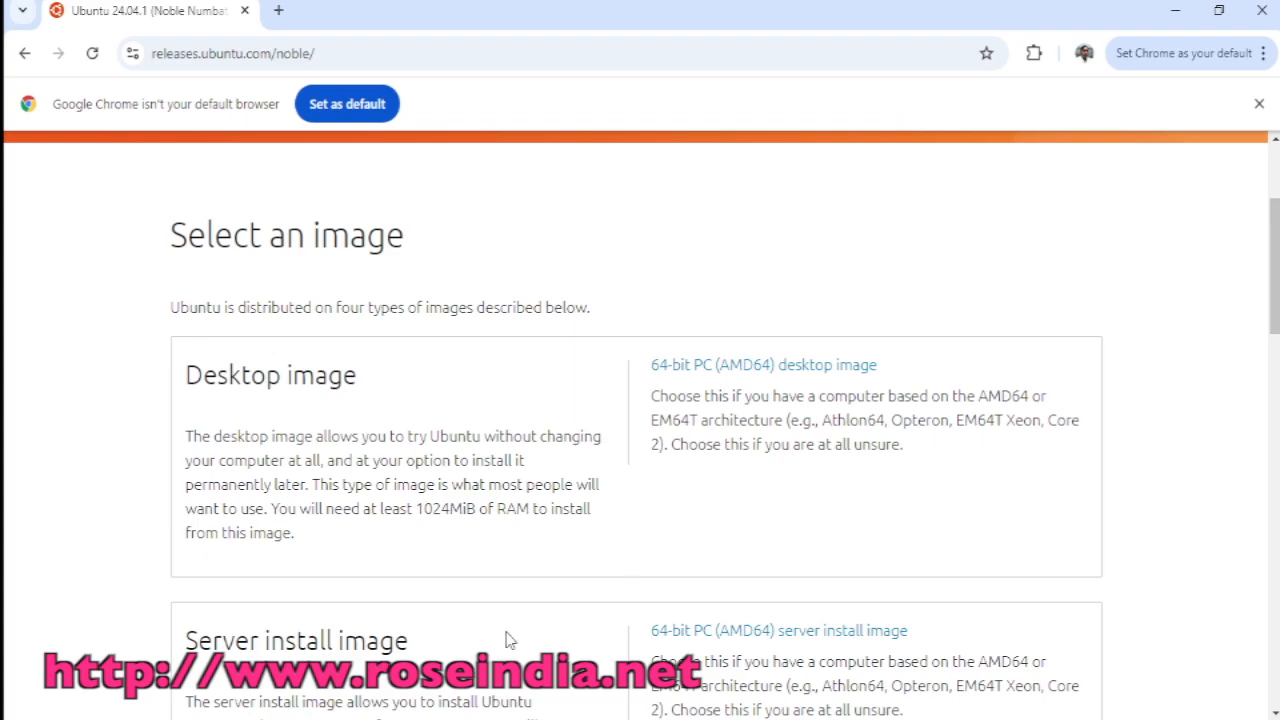
mouse_move(485, 718)
click(578, 698)
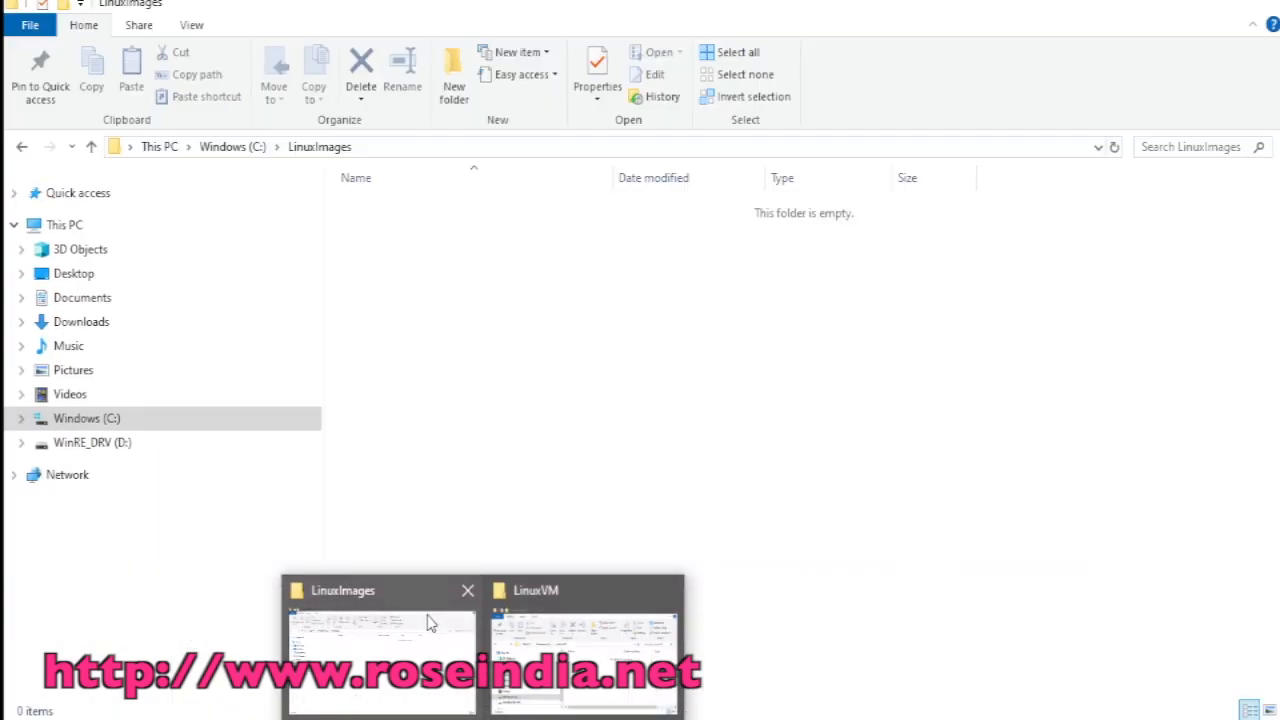
click(429, 617)
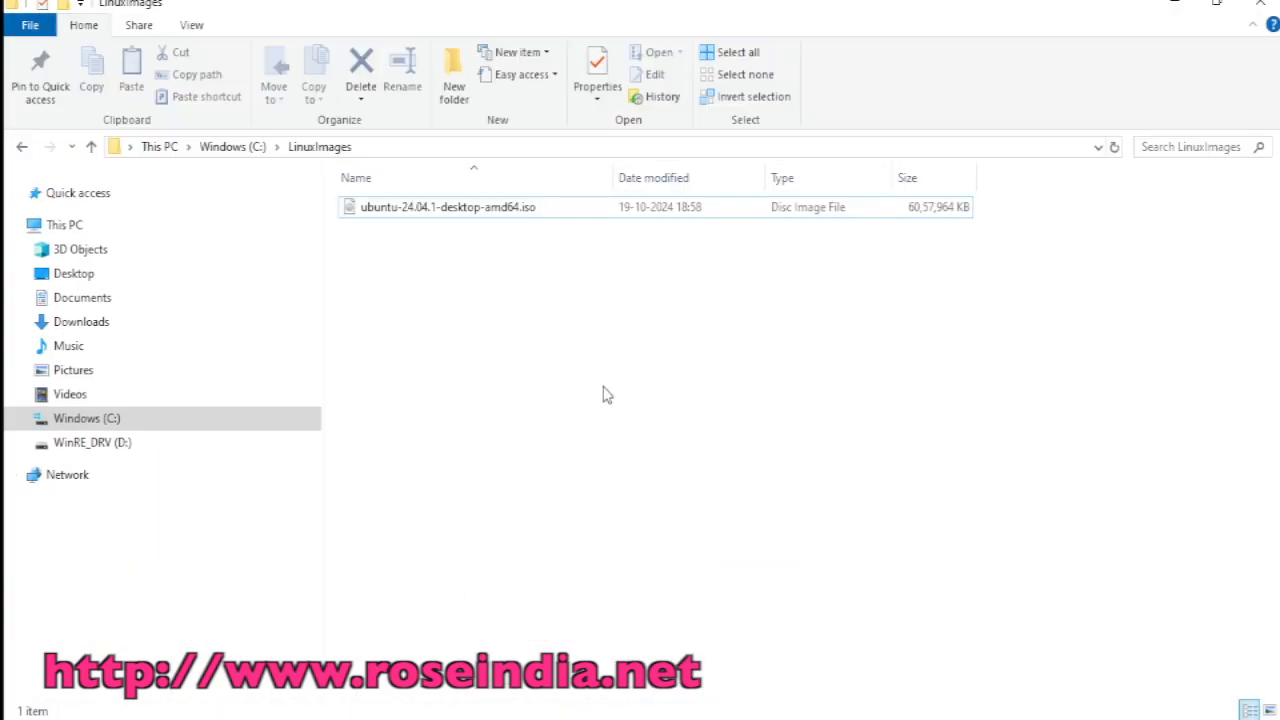
click(437, 212)
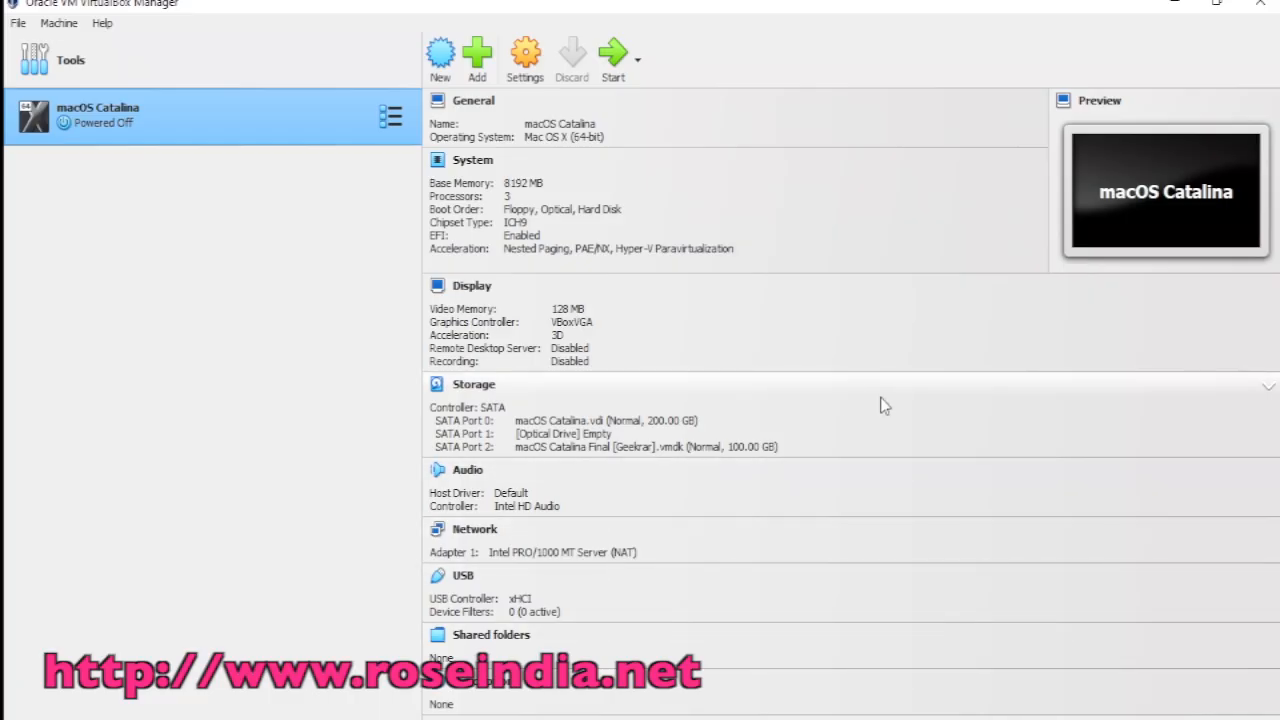
Step: Name a new VM Ubuntu24.04.1 and select its 2048 MB base memory value
click(440, 53)
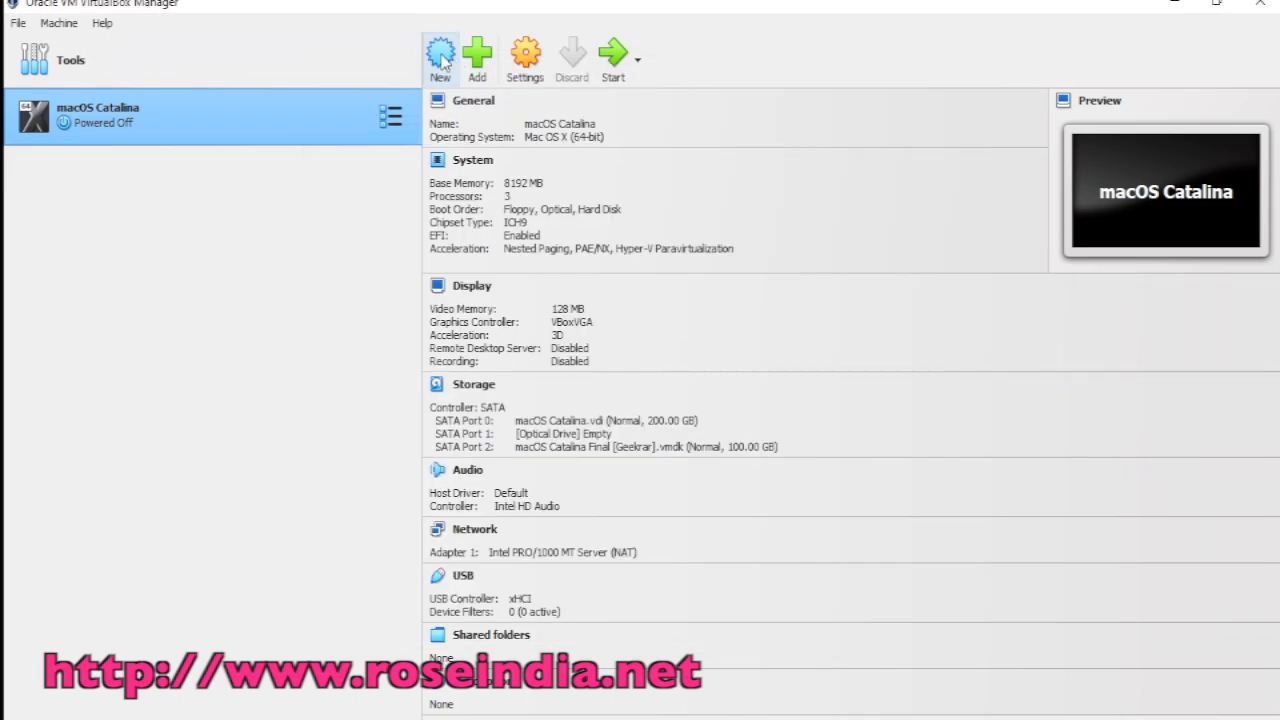
click(441, 55)
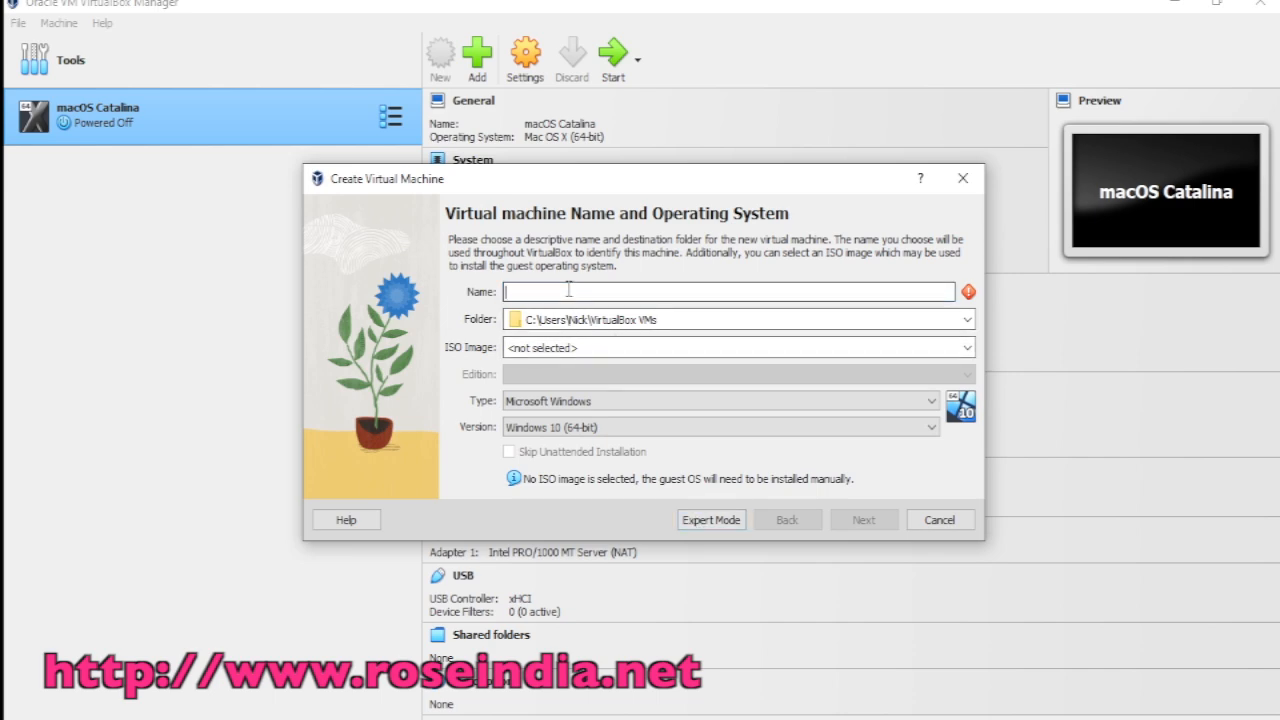
text(U)
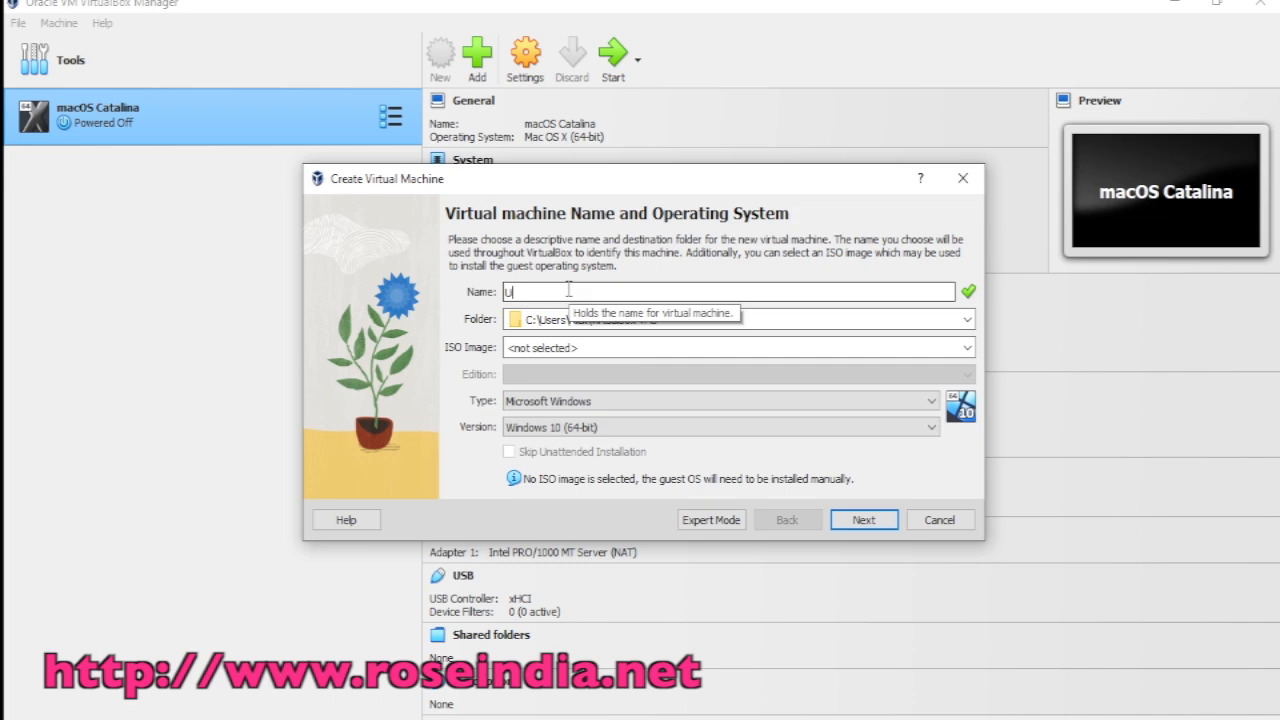
text(buntu)
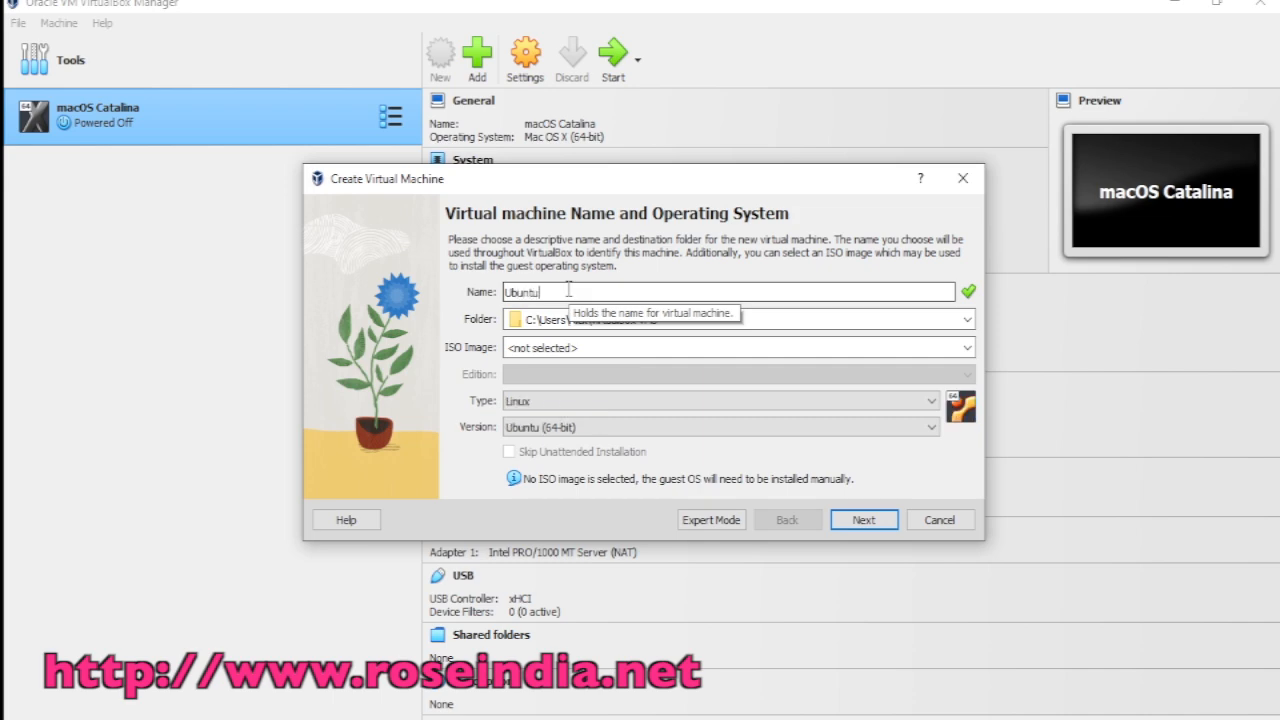
text(24.04.1)
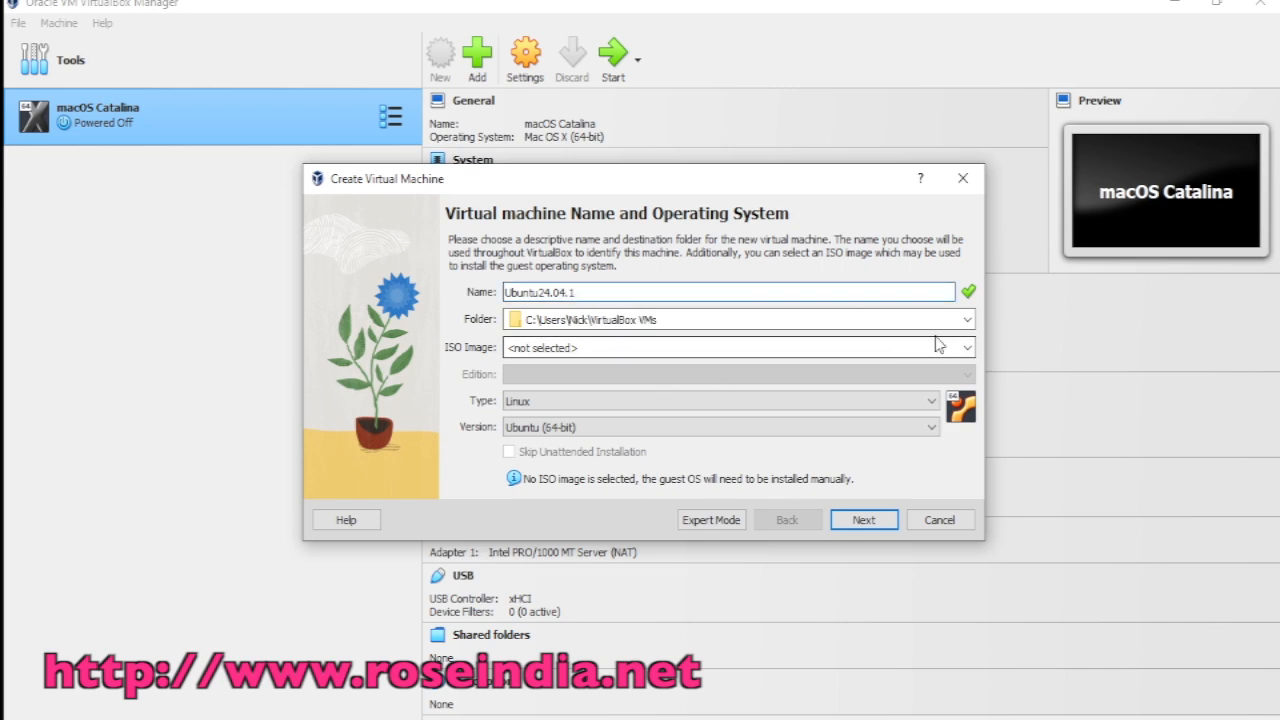
click(861, 522)
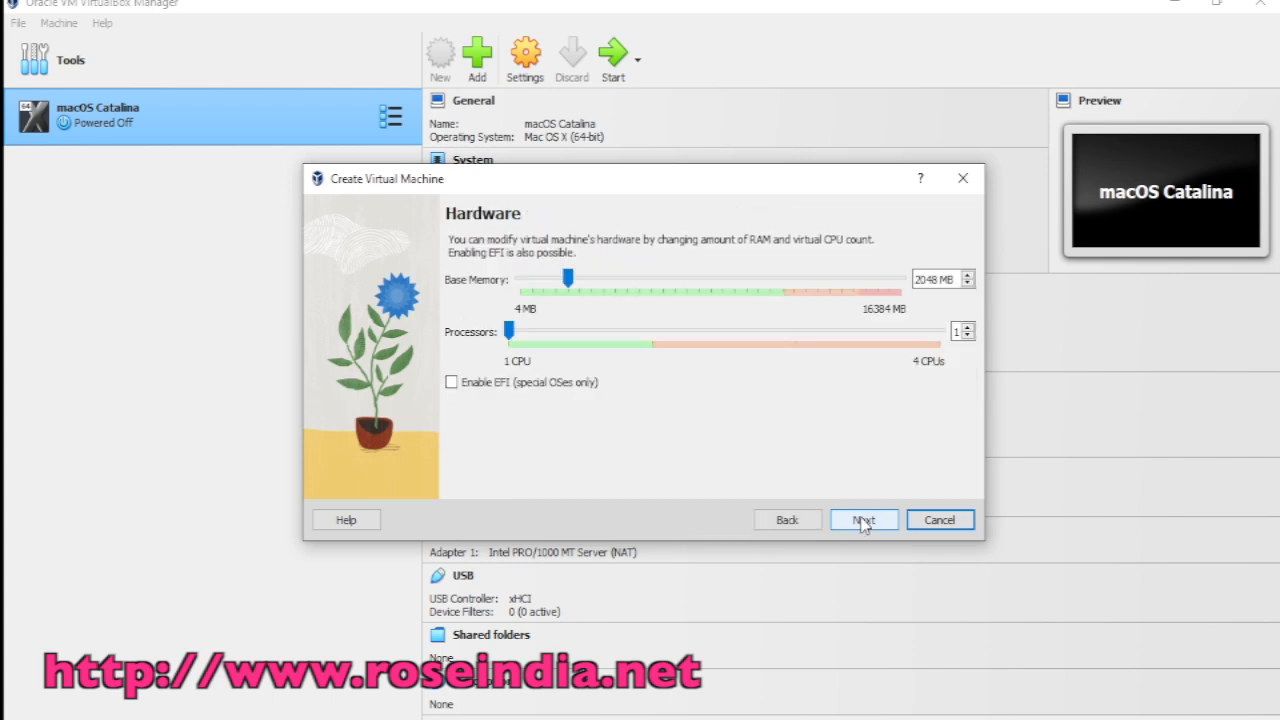
drag(937, 281, 913, 281)
click(938, 280)
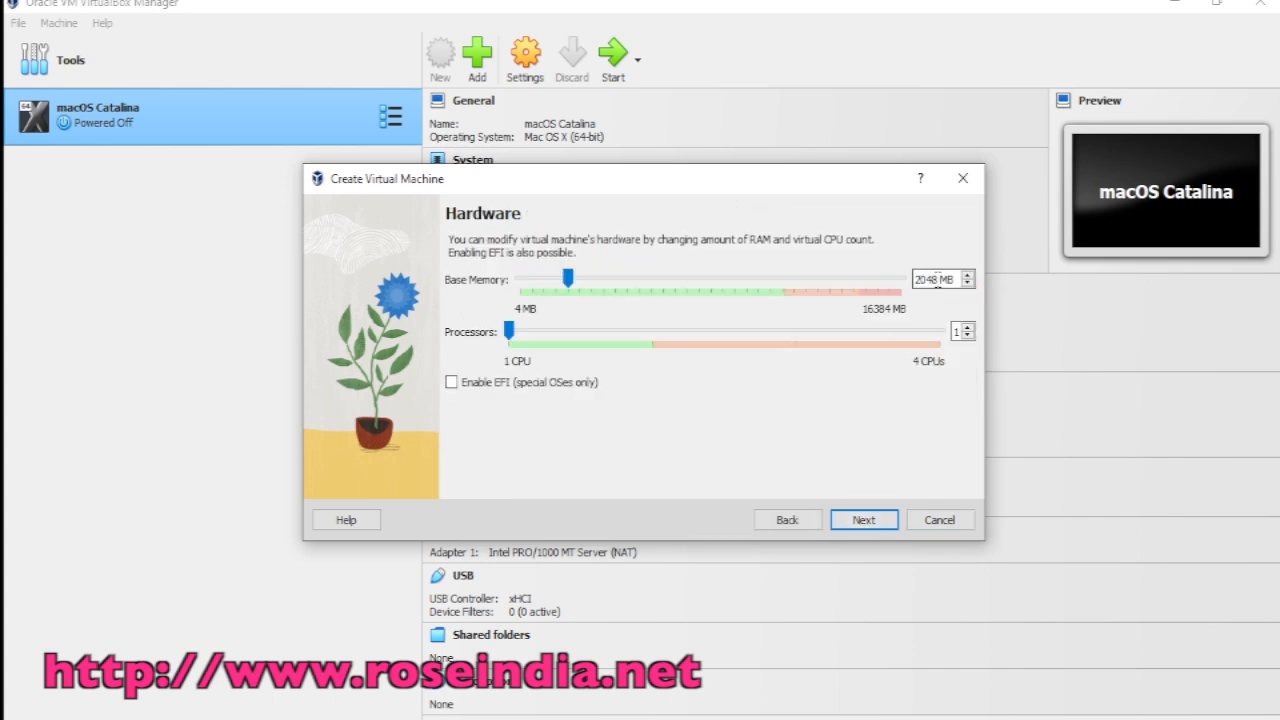
double_click(940, 280)
Step: Use Calculator to compute 2048 × 4 = 8,192, then close it
key(super)
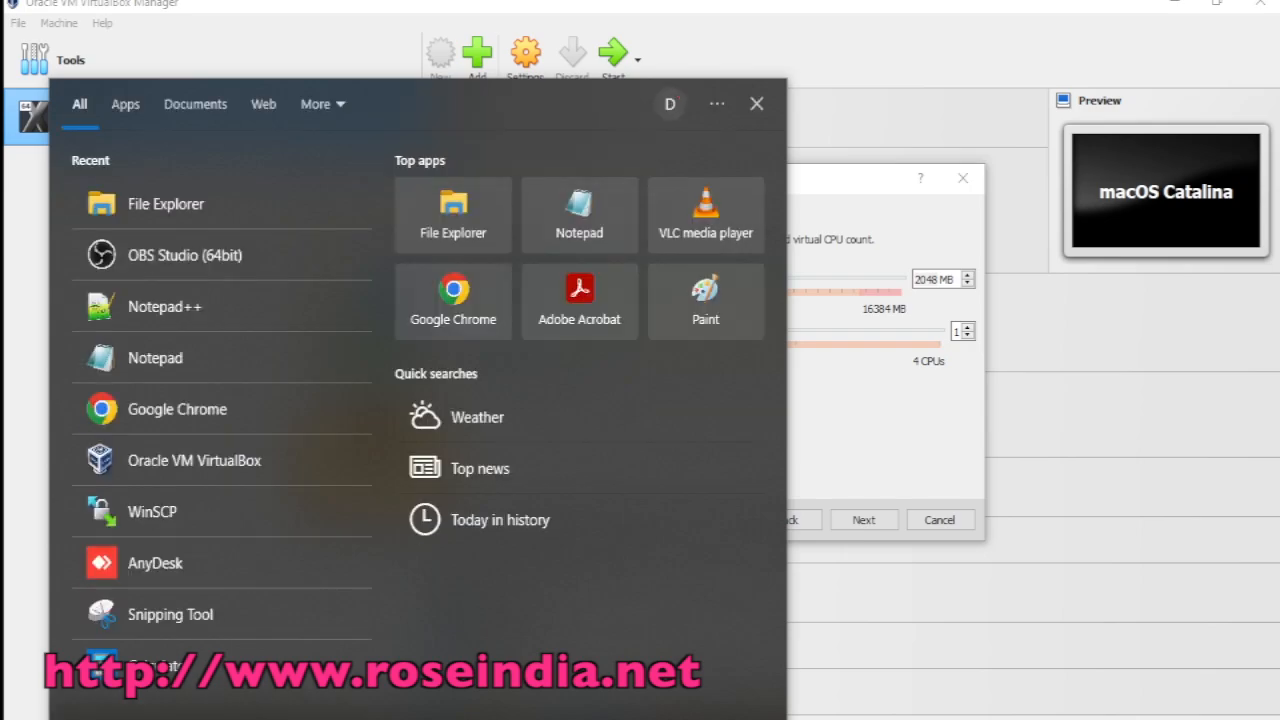
text(ca)
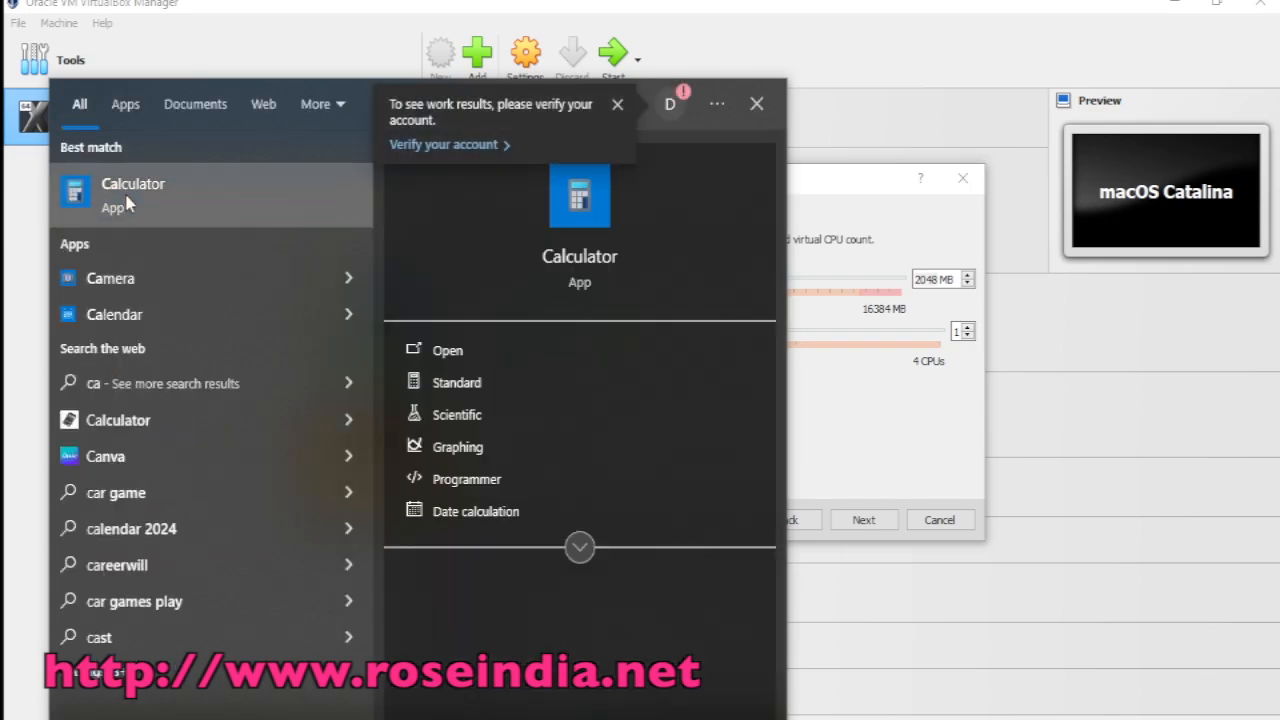
click(128, 203)
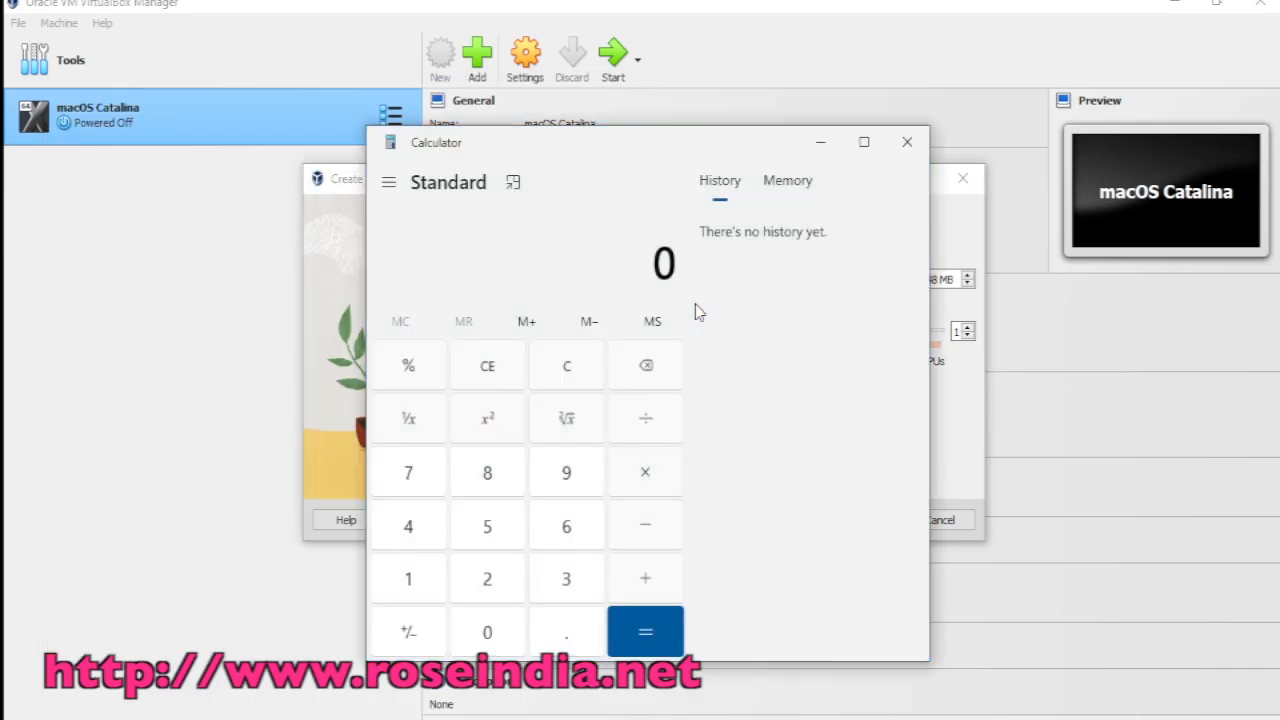
text(2048*4)
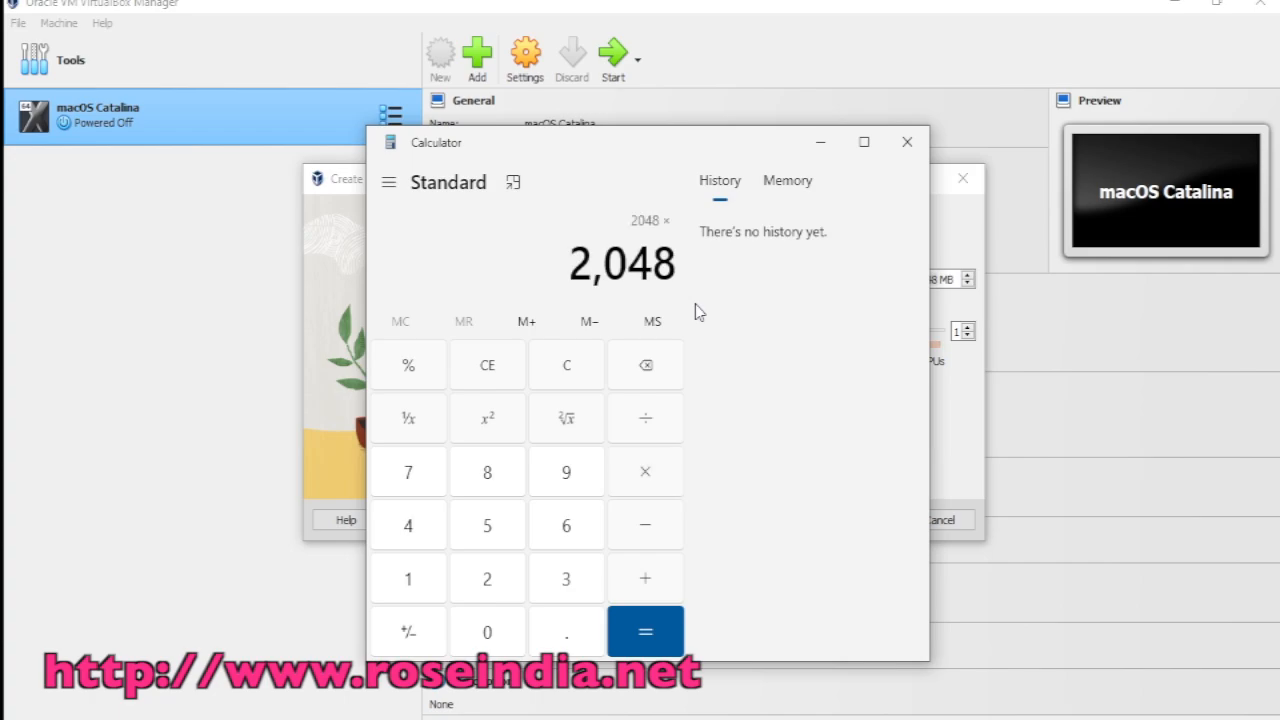
key(Return)
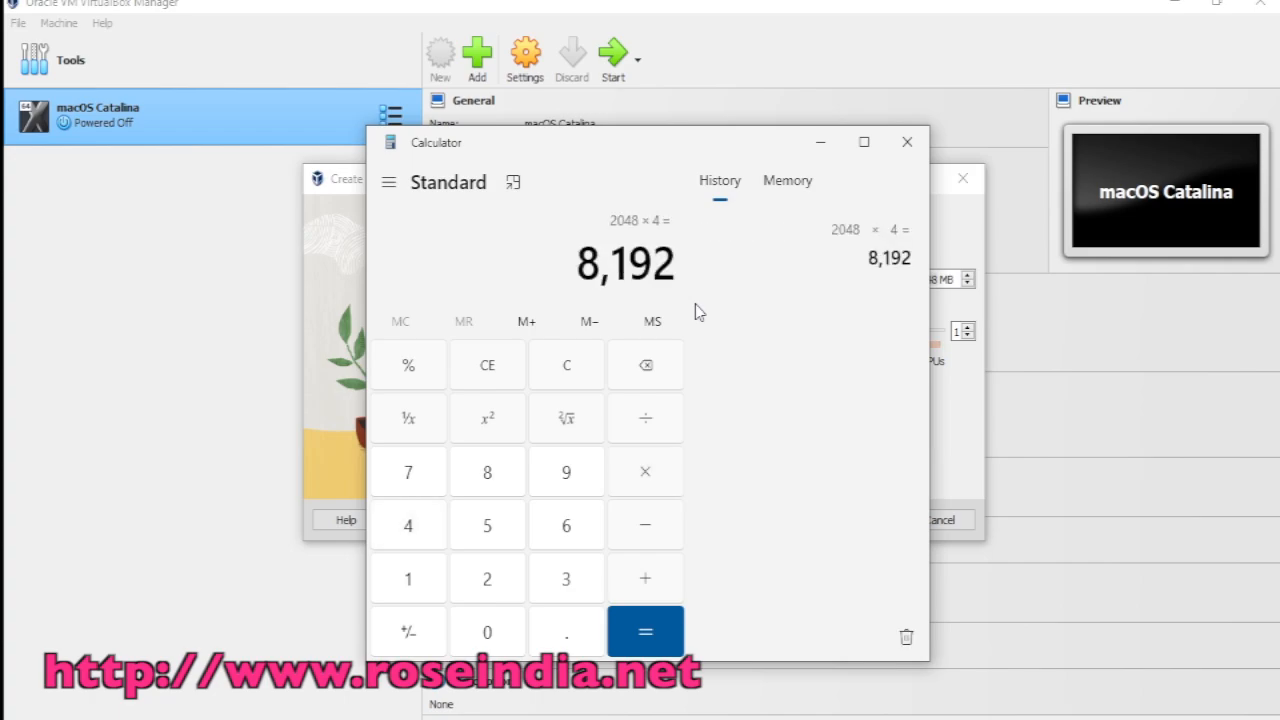
click(820, 142)
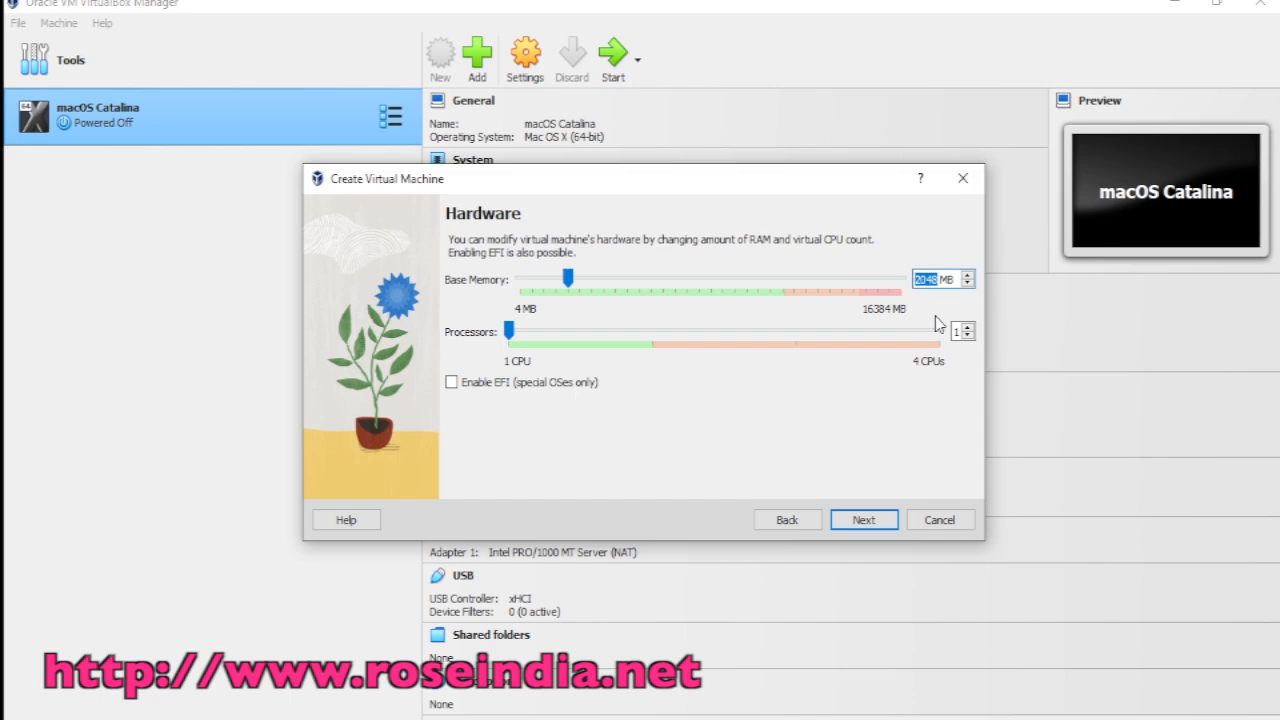
Step: Give the VM 8192 MB memory and 3 processors
text(8192)
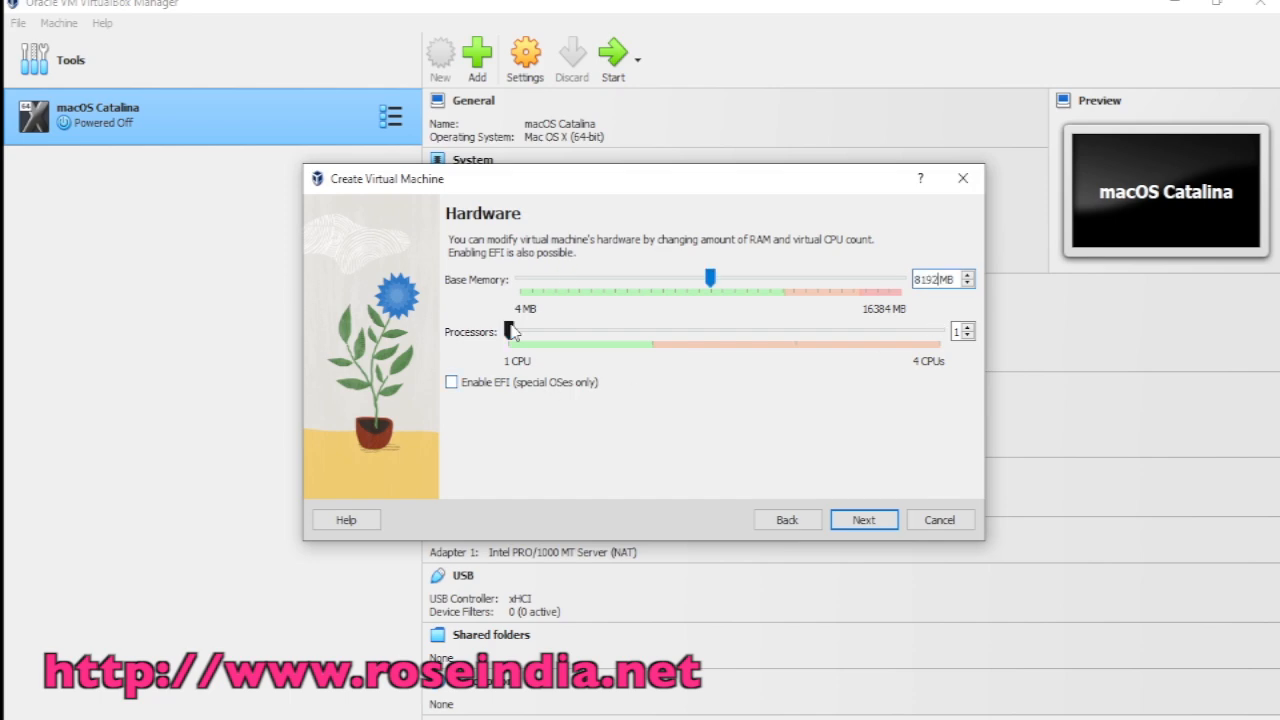
drag(509, 331, 729, 337)
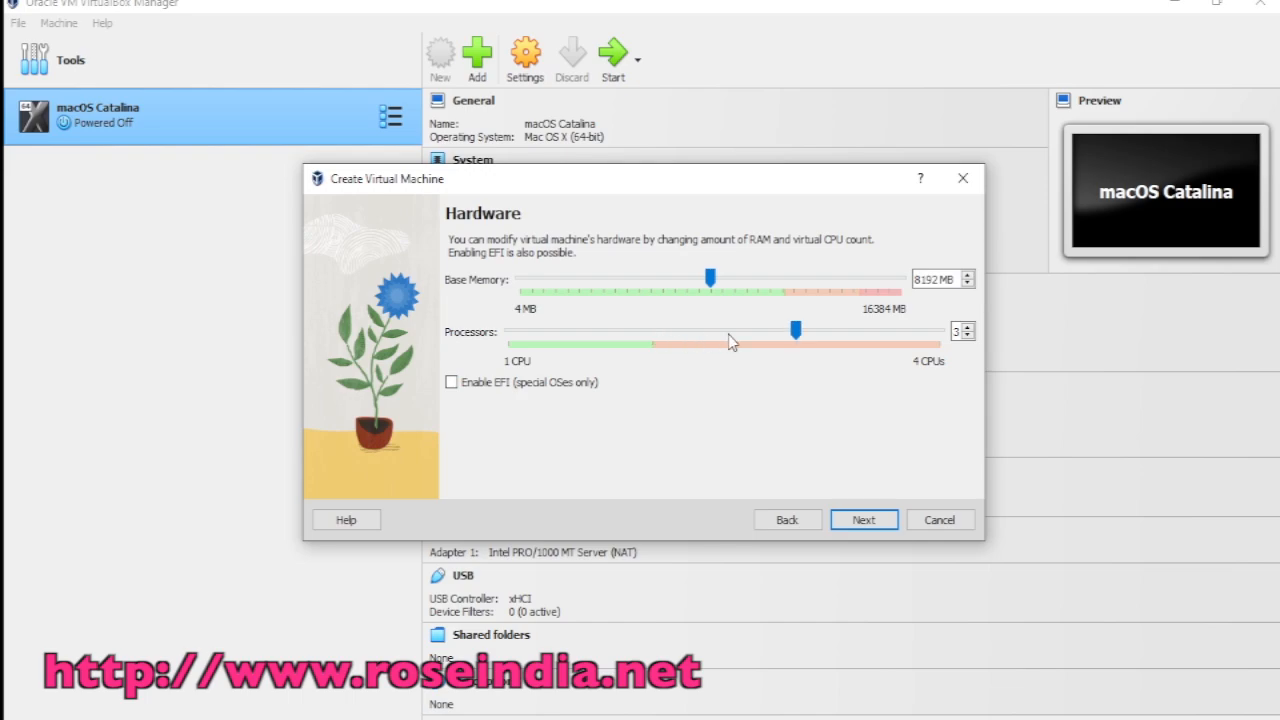
click(848, 521)
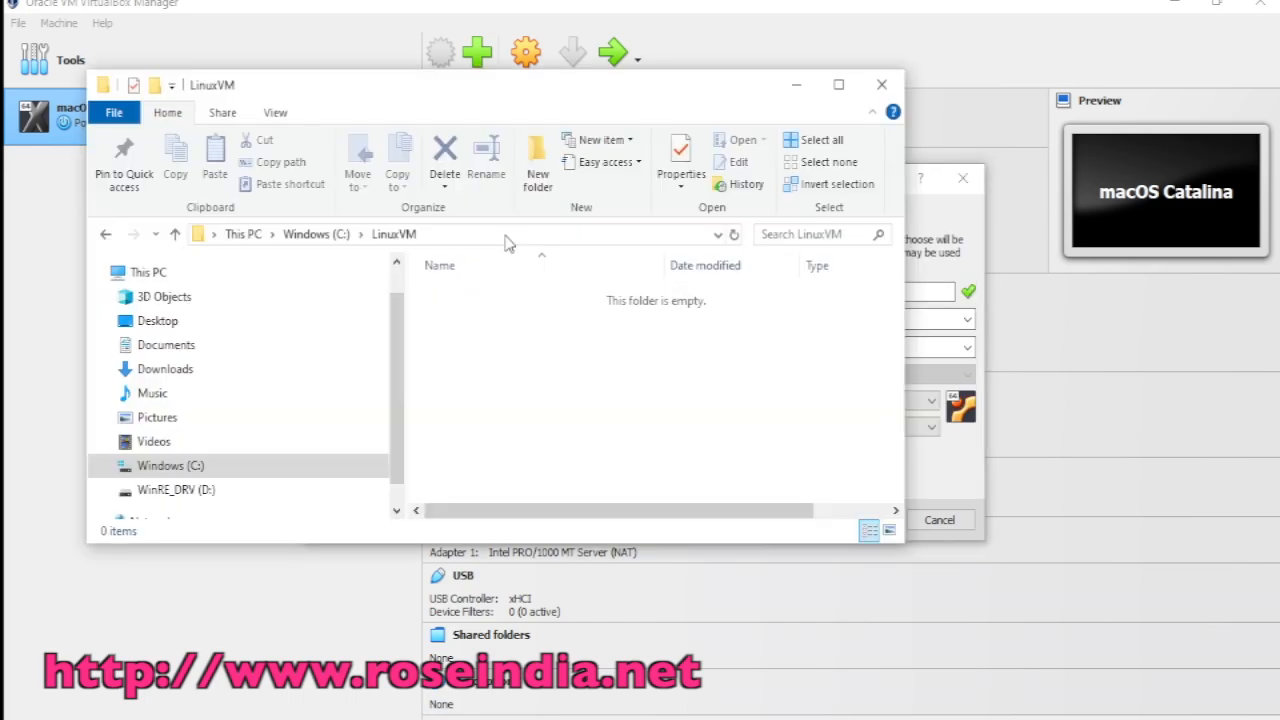
Step: Set the machine folder to C:\LinuxVM\
click(507, 235)
key(ctrl+c)
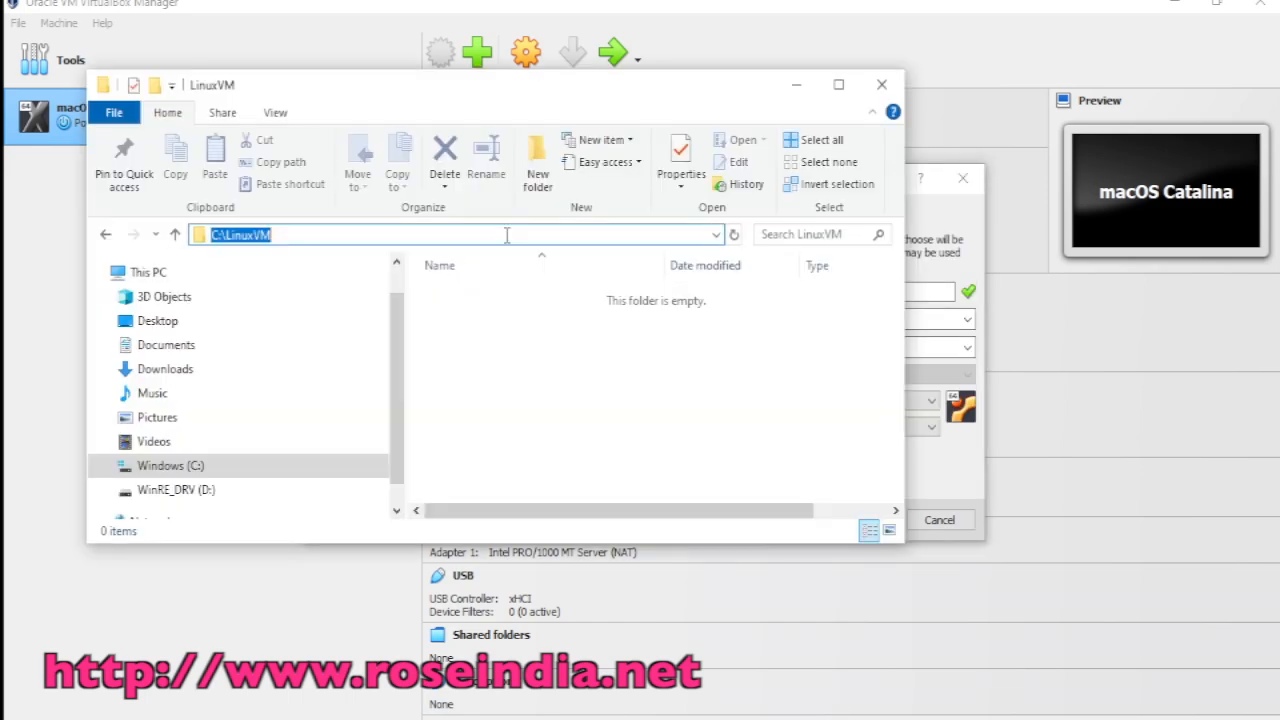
click(796, 84)
click(677, 322)
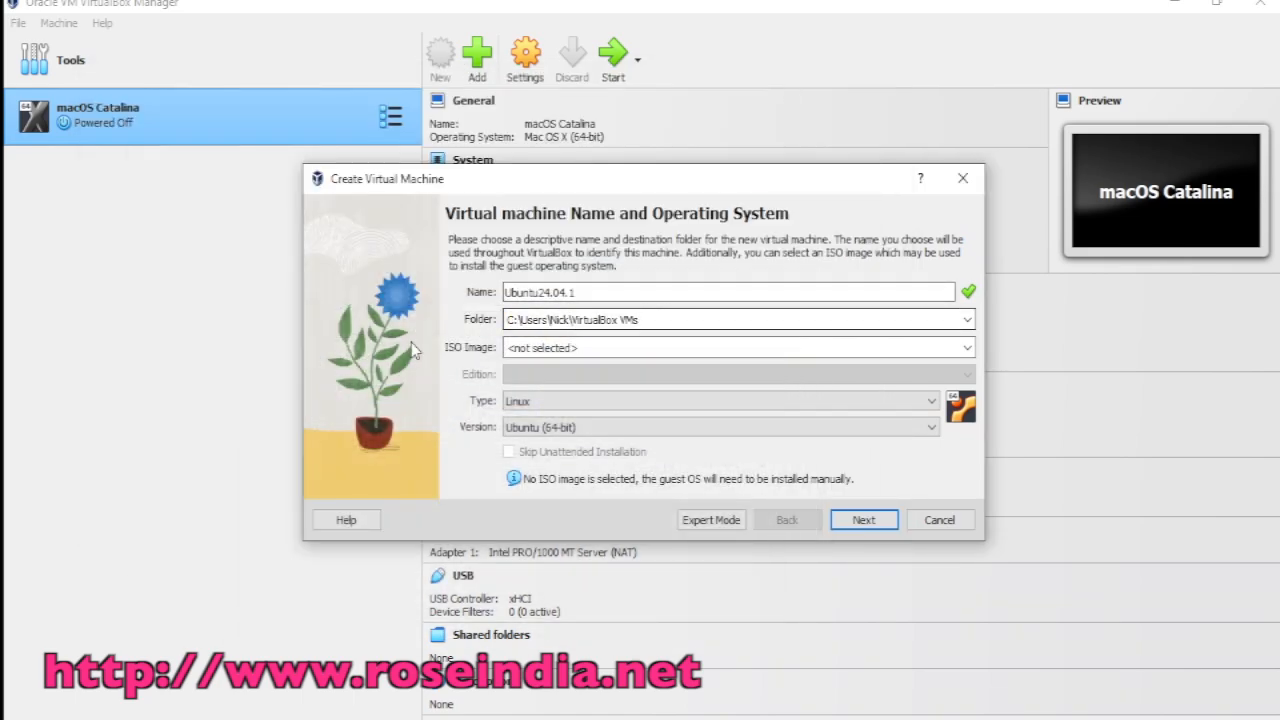
key(BackSpace)
key(BackSpace)
key(BackSpace)
key(BackSpace)
key(BackSpace)
key(BackSpace)
key(BackSpace)
key(BackSpace)
key(BackSpace)
key(BackSpace)
key(BackSpace)
key(BackSpace)
key(BackSpace)
key(BackSpace)
key(BackSpace)
key(BackSpace)
key(BackSpace)
key(BackSpace)
key(BackSpace)
key(BackSpace)
key(BackSpace)
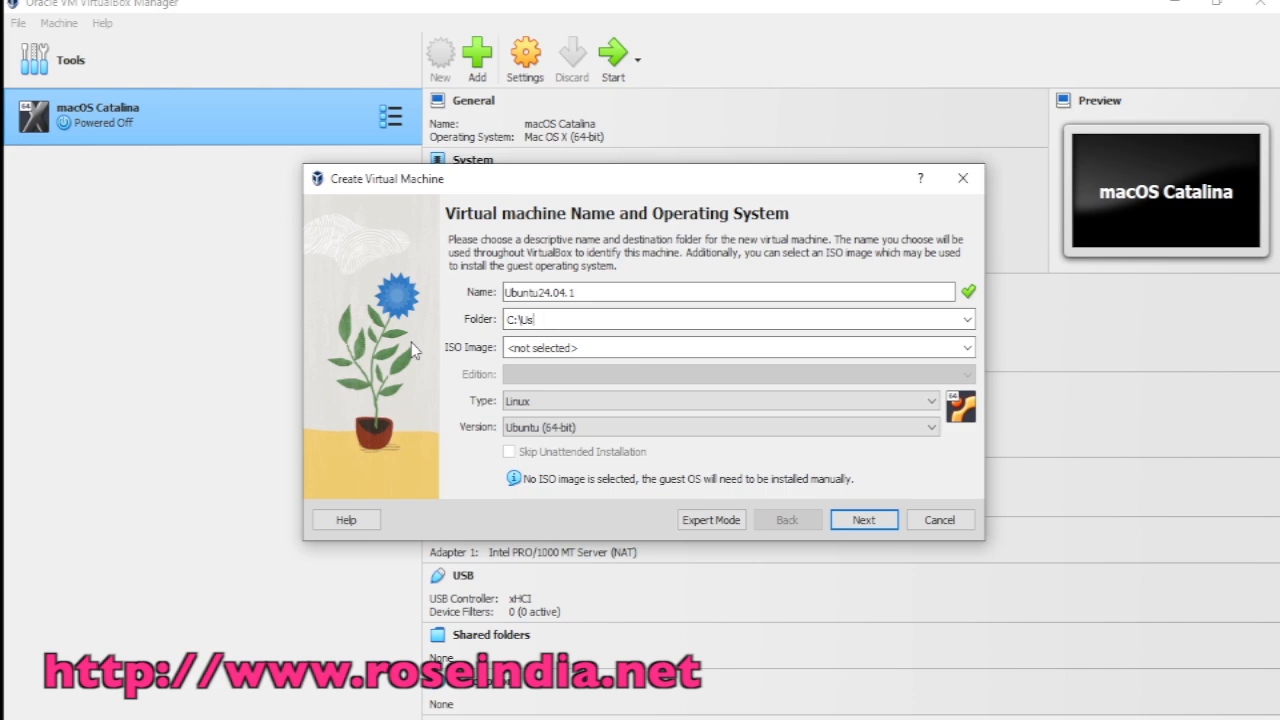
key(ctrl+v)
text(\)
Step: Accept the 100 GB virtual hard disk and finish creating Ubuntu24.04.1
click(863, 520)
click(864, 522)
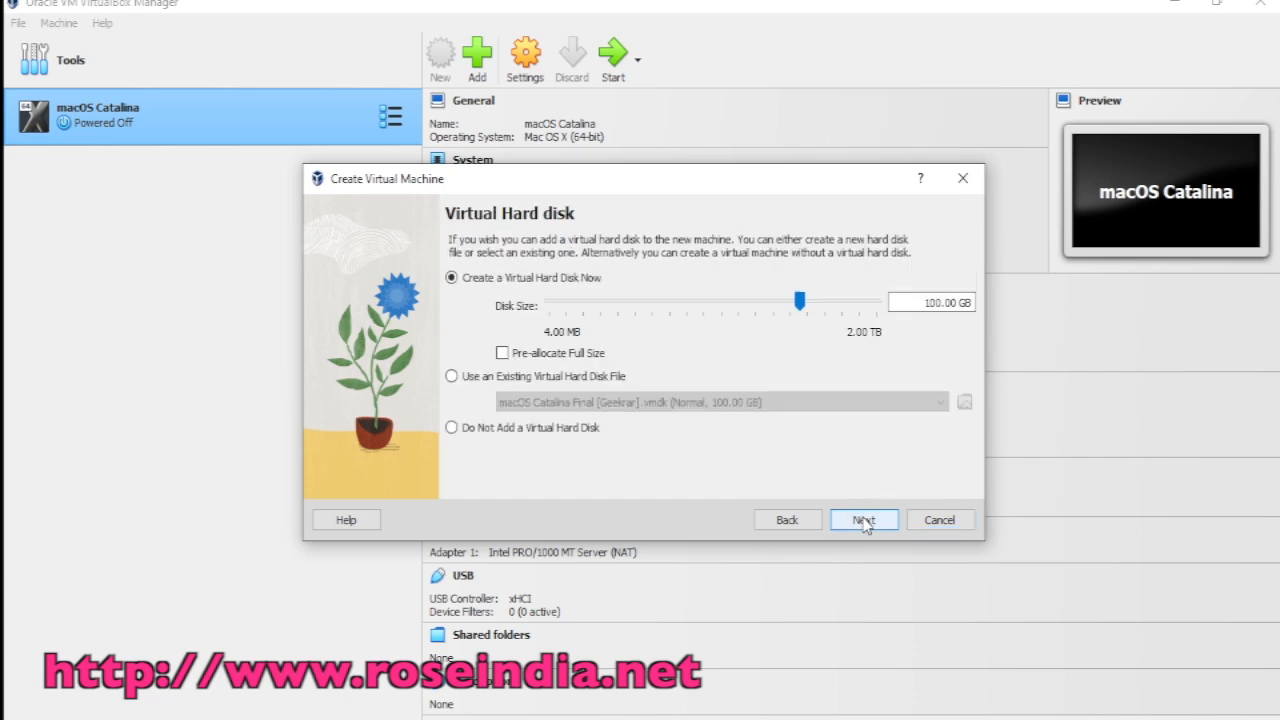
click(864, 522)
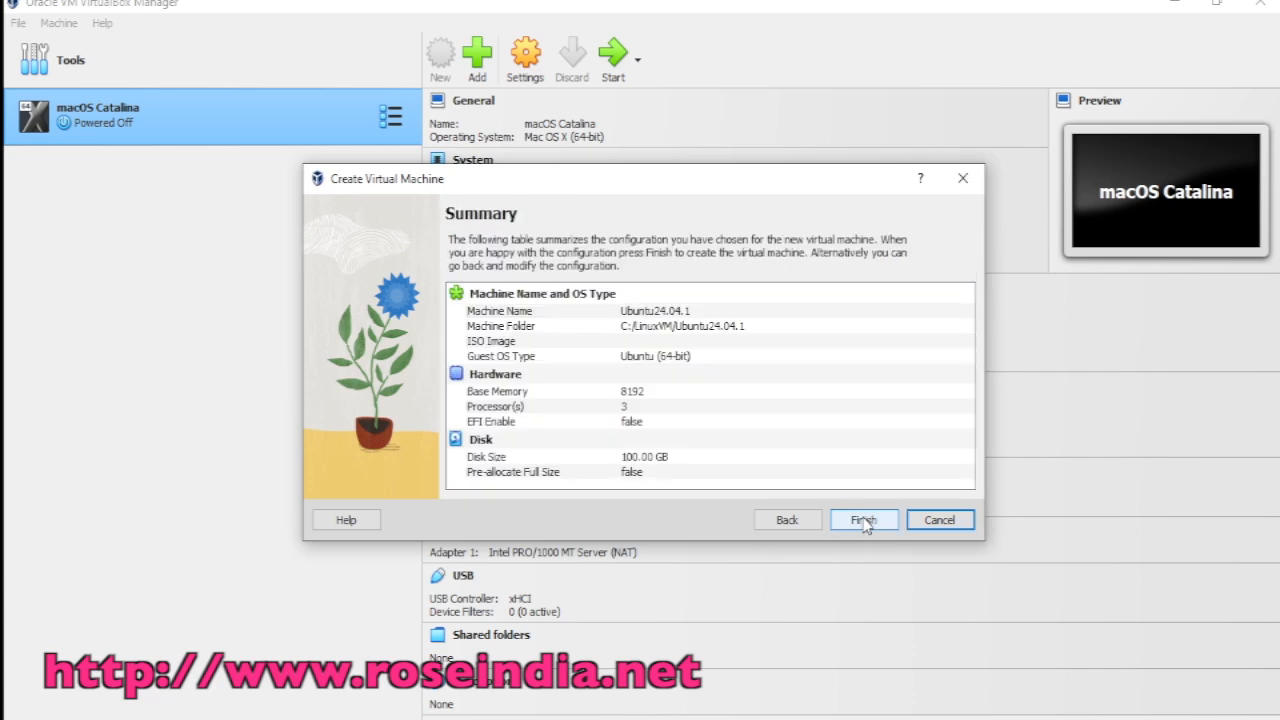
click(864, 522)
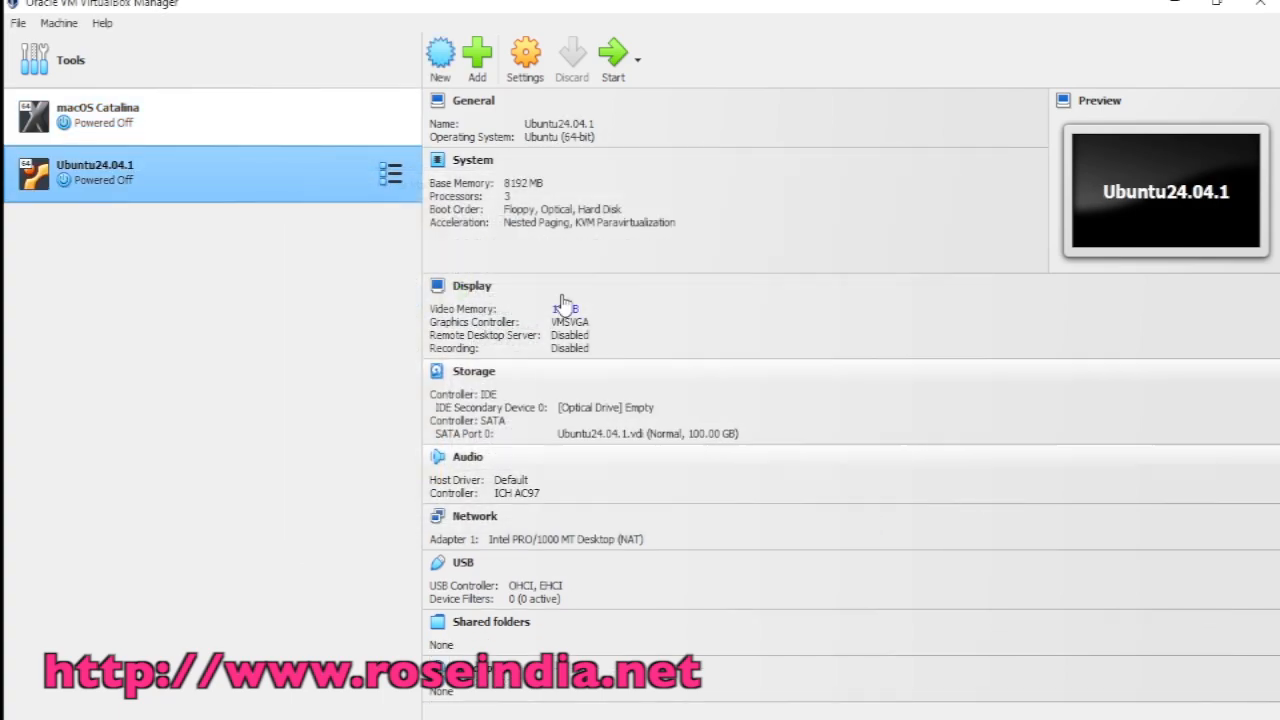
Step: Mount ubuntu-24.04.1-desktop-amd64.iso from C:\LinuxImages in the VM's empty optical drive
click(527, 62)
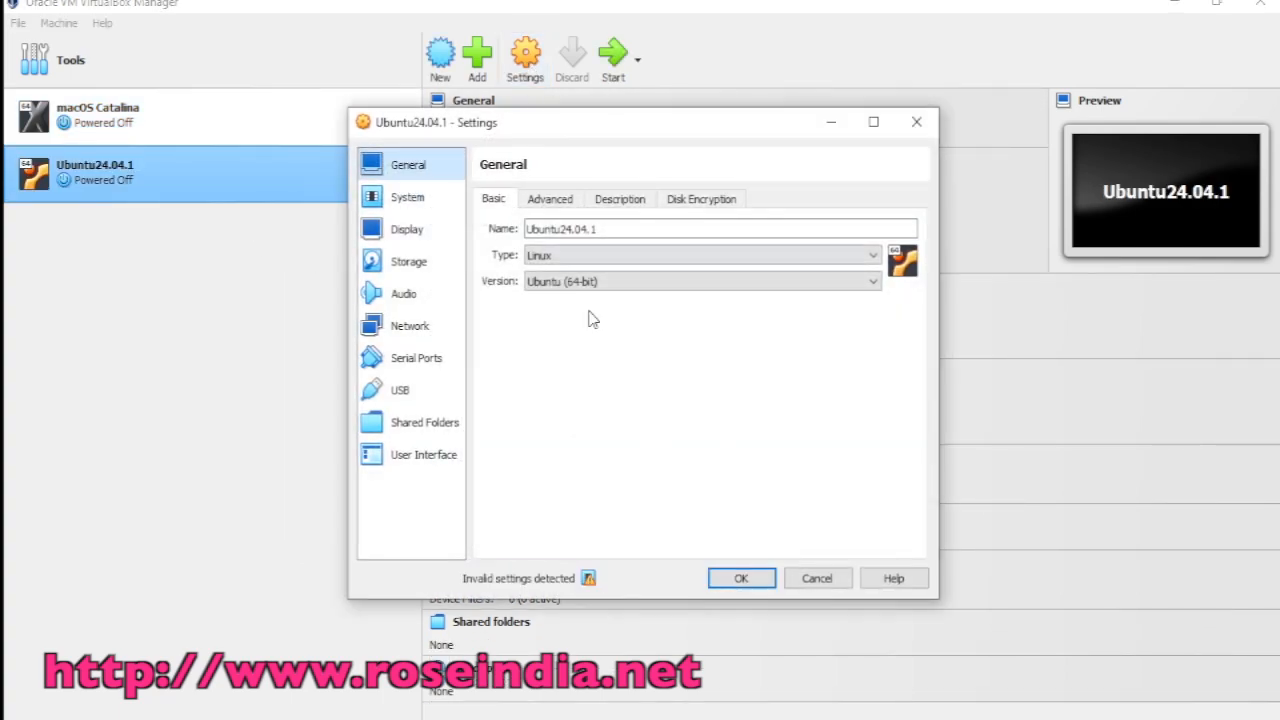
click(418, 272)
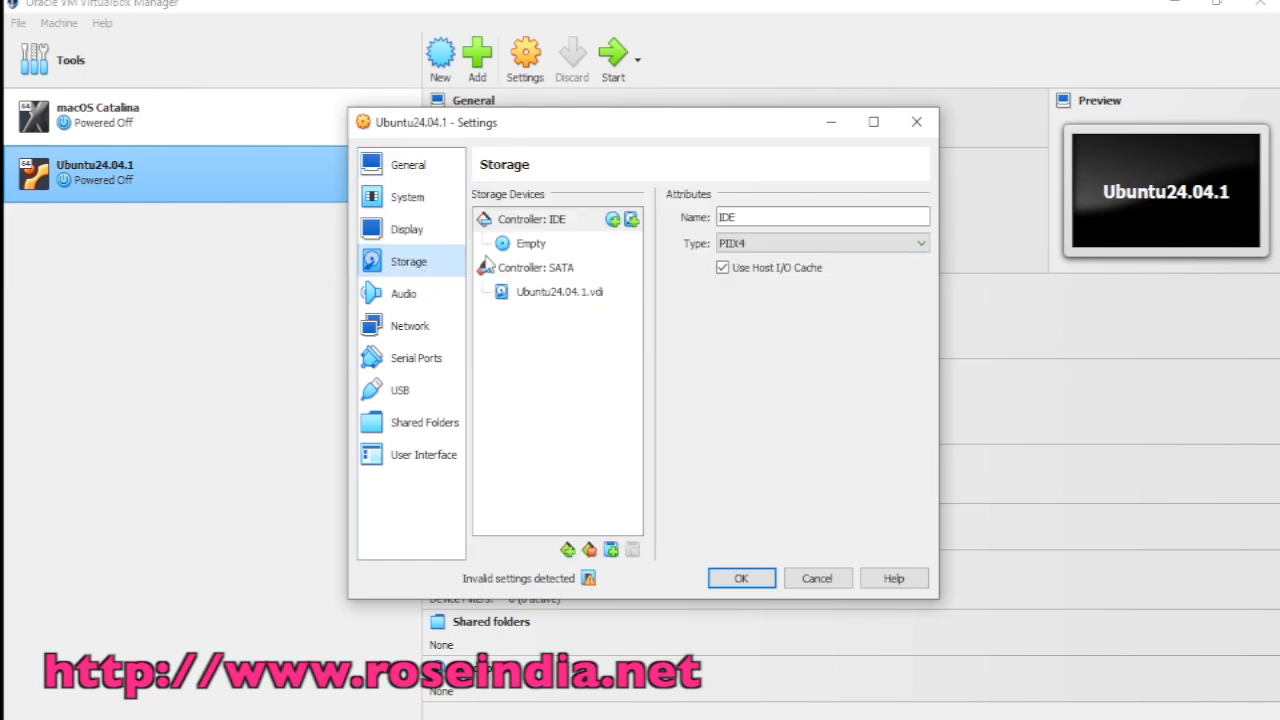
click(556, 254)
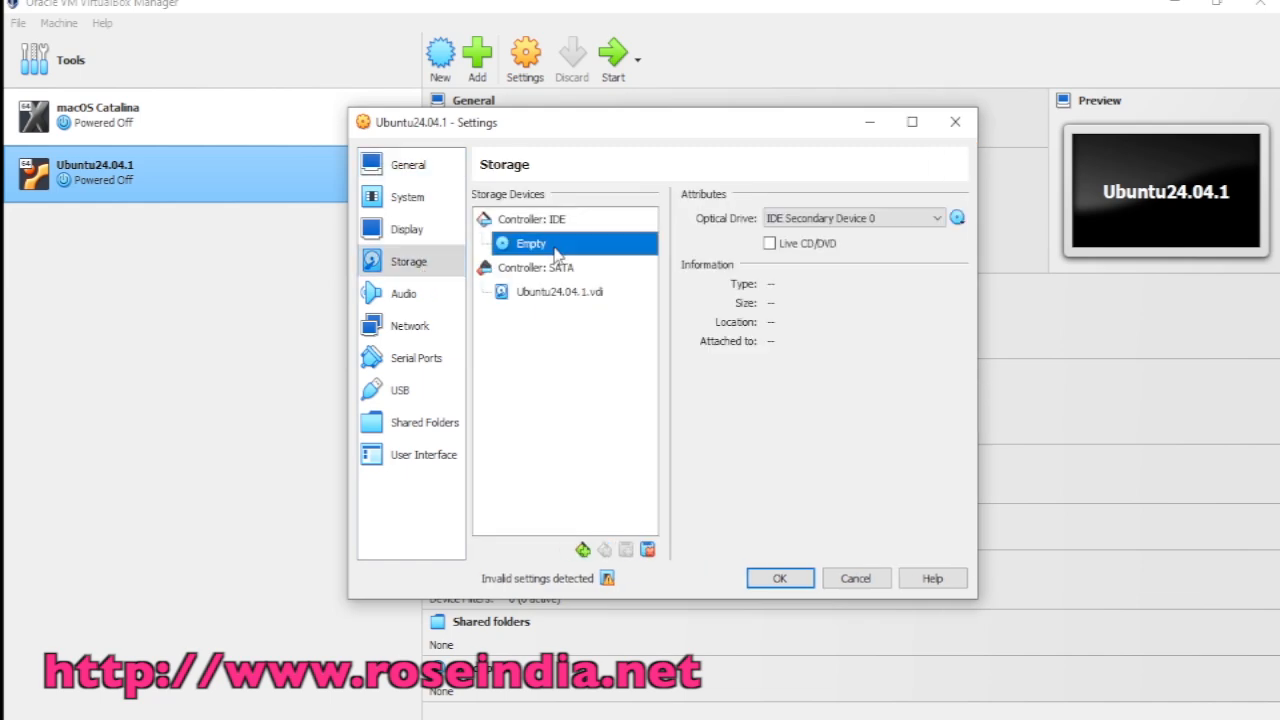
click(957, 218)
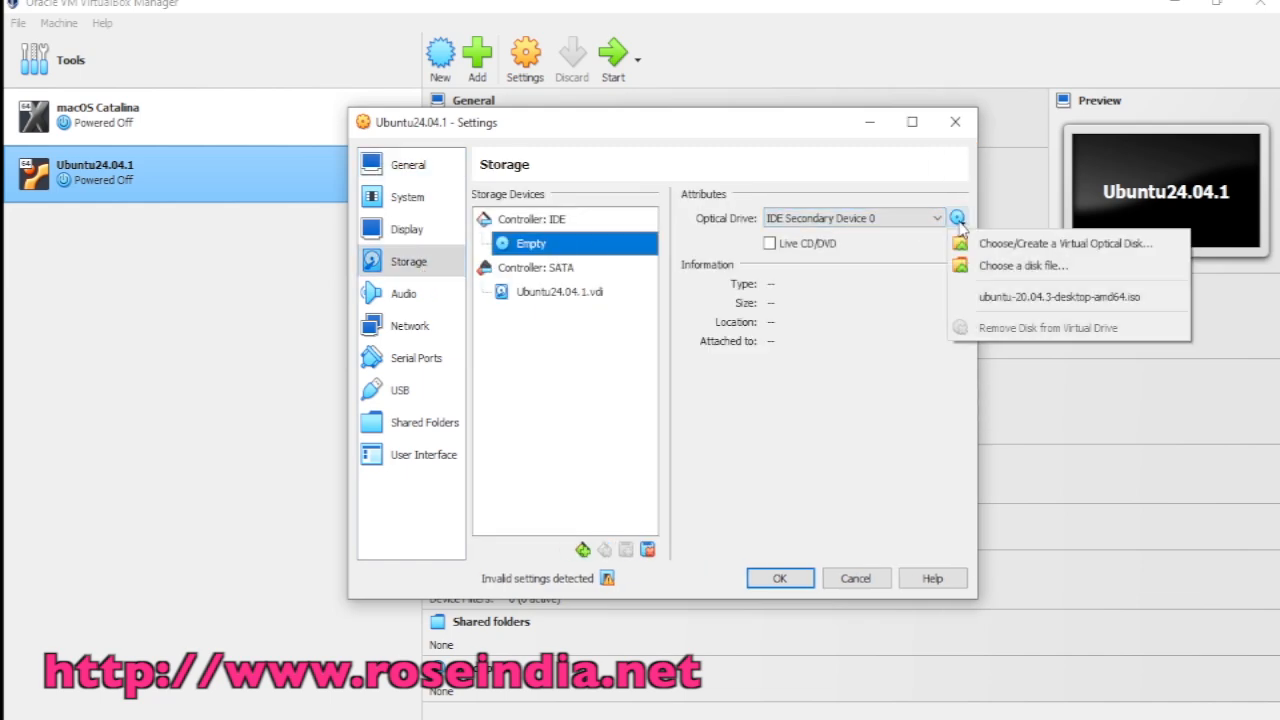
click(1062, 266)
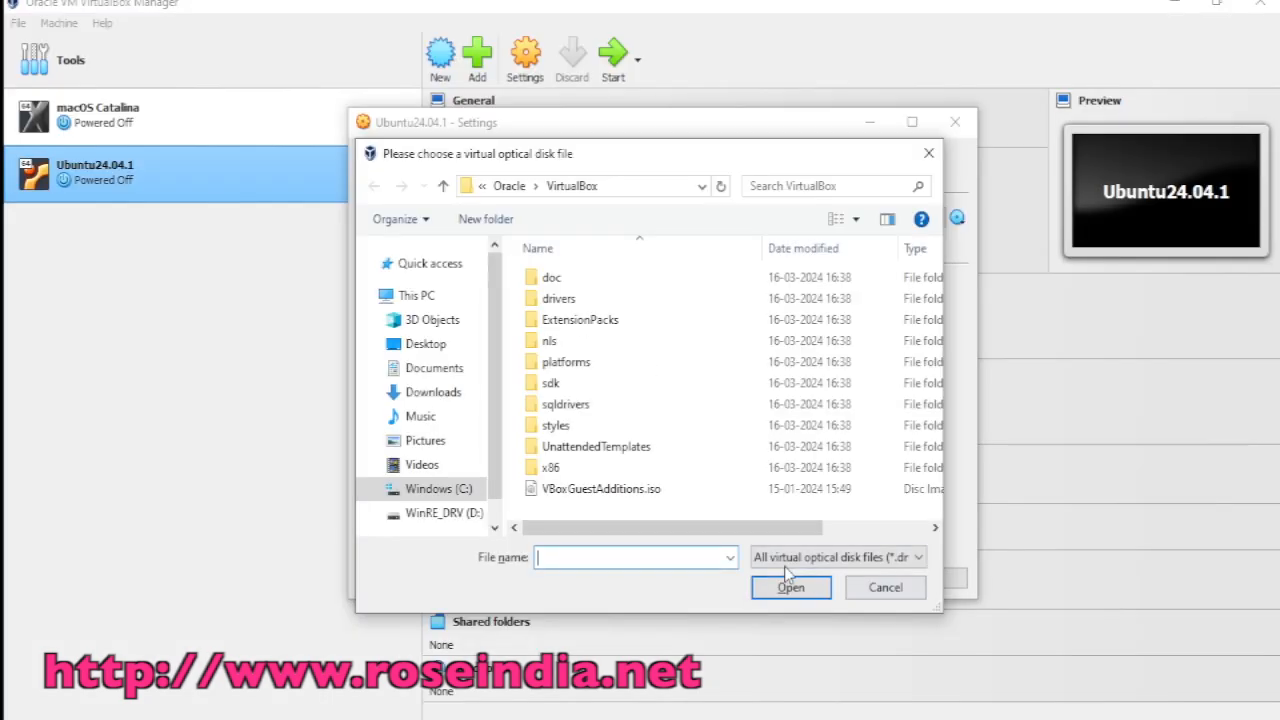
text(C:\LinuxImages)
click(789, 586)
click(640, 278)
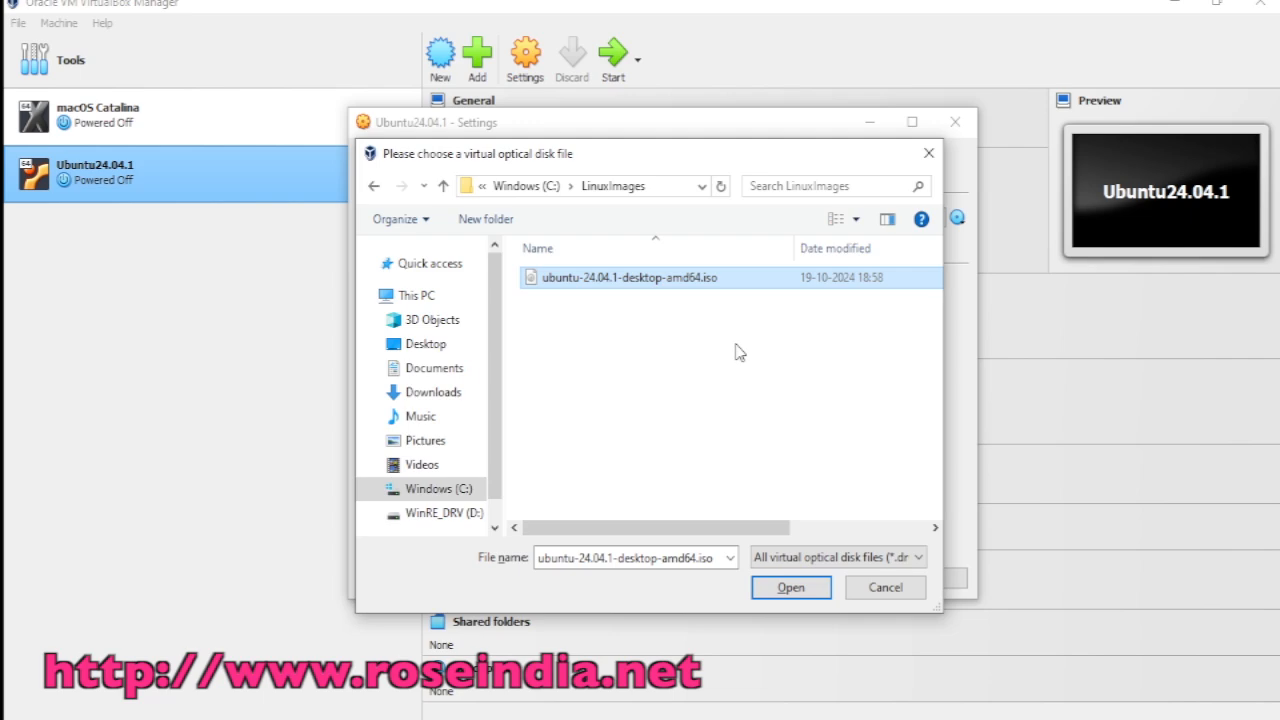
click(790, 586)
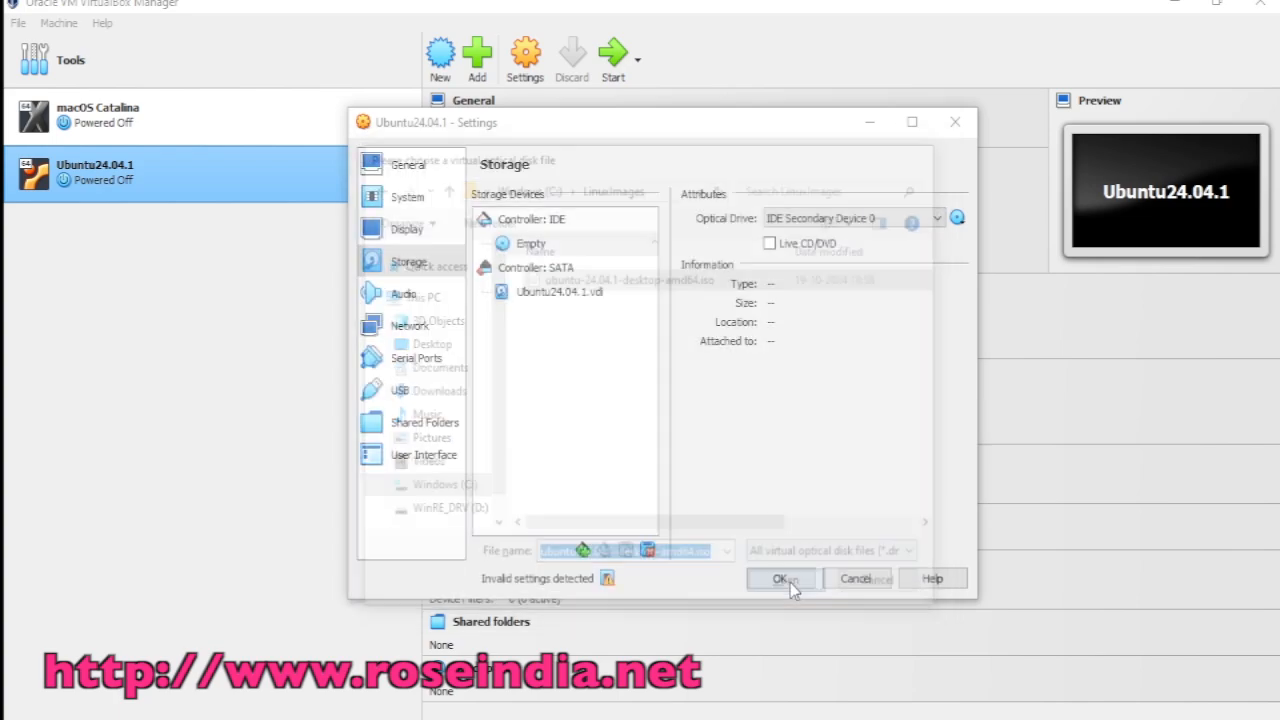
click(790, 586)
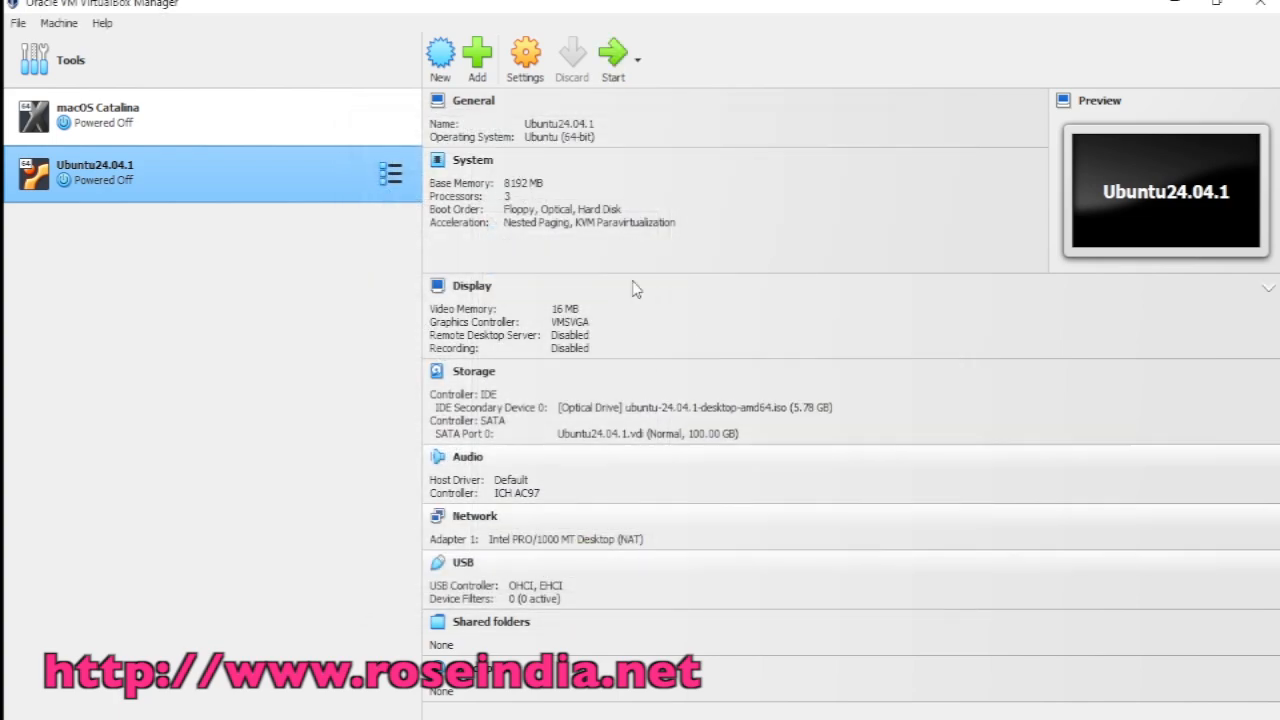
Step: Start Ubuntu24.04.1 and close the leftover Calculator showing 8,192
click(613, 55)
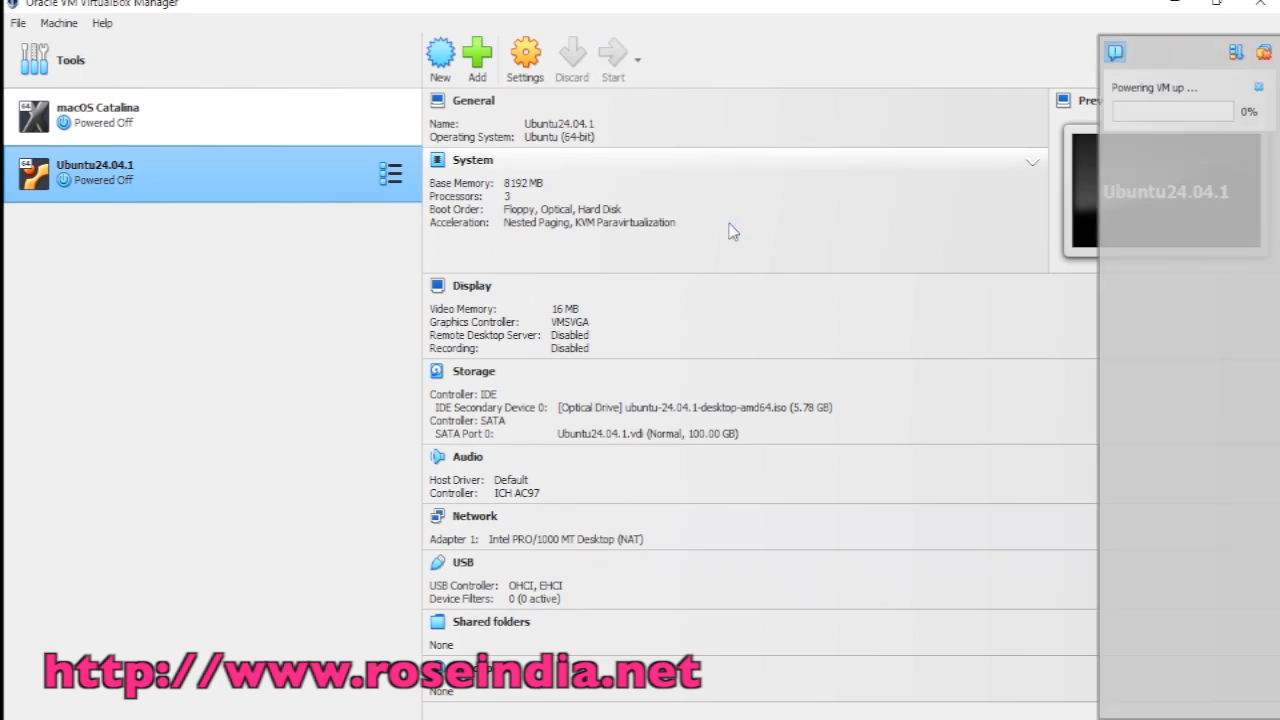
click(885, 718)
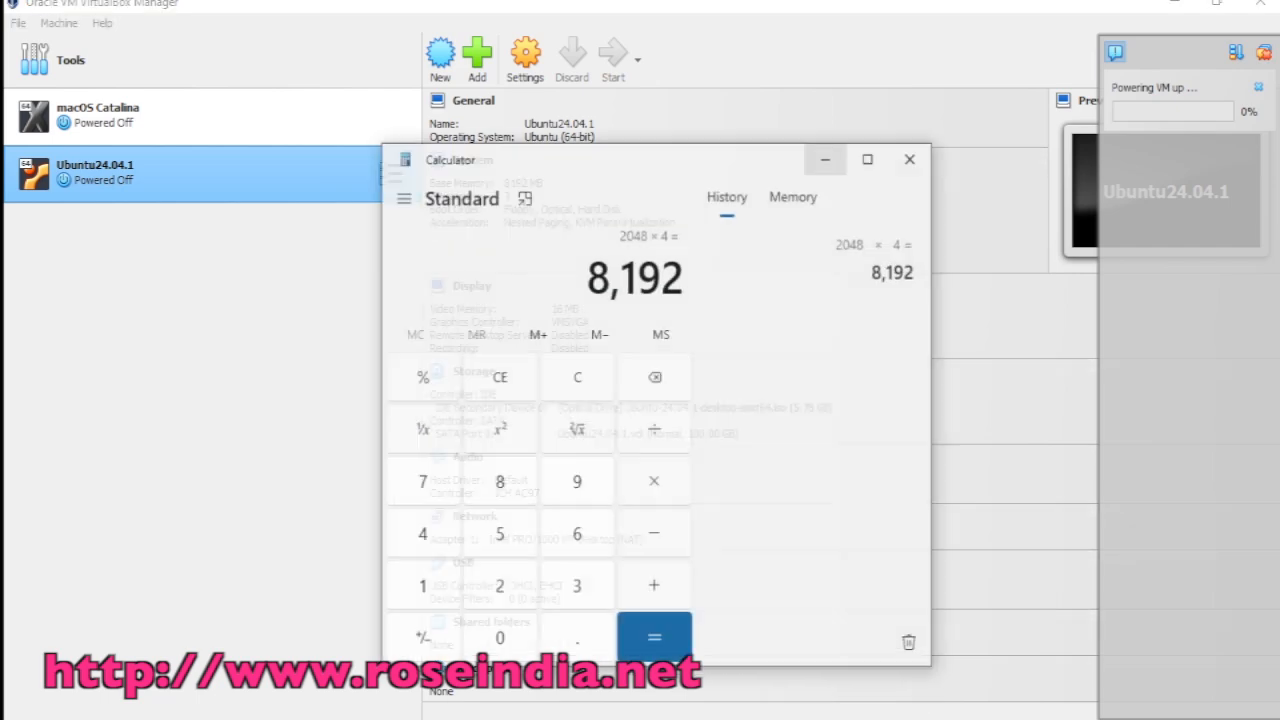
click(906, 139)
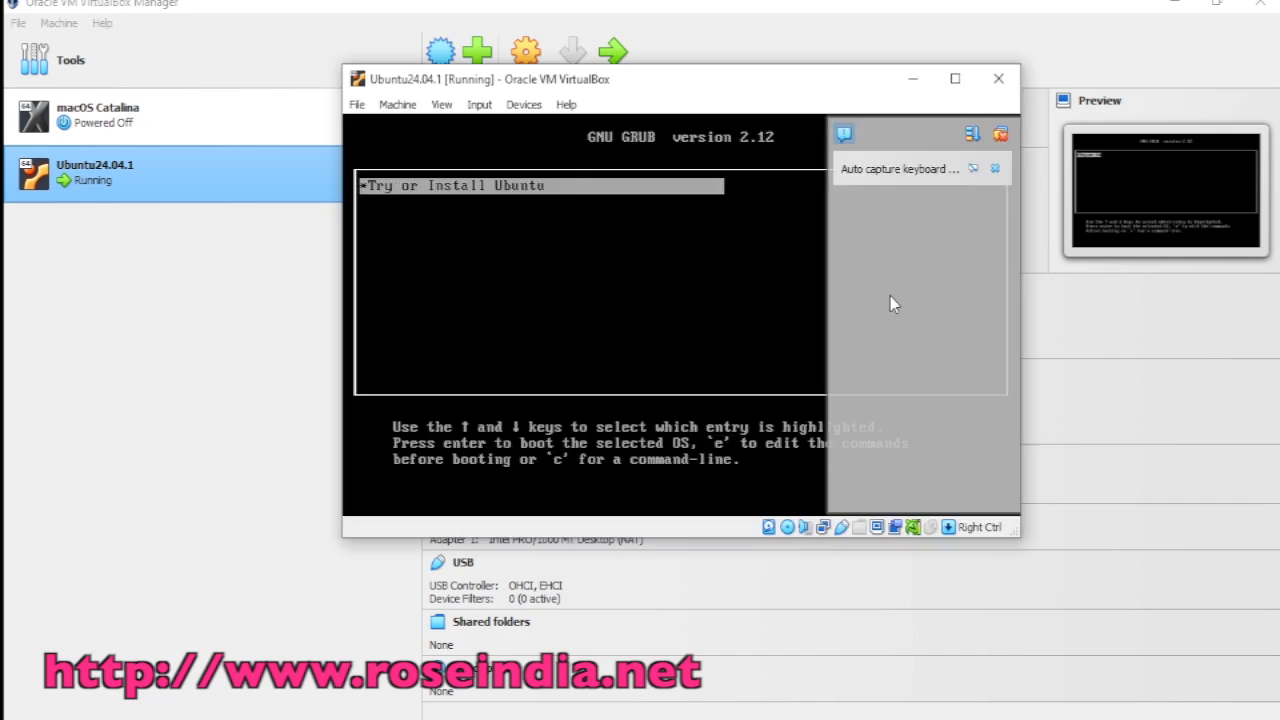
Step: Maximize the VM window, decline input capture, and boot 'Try or Install Ubuntu'
click(955, 79)
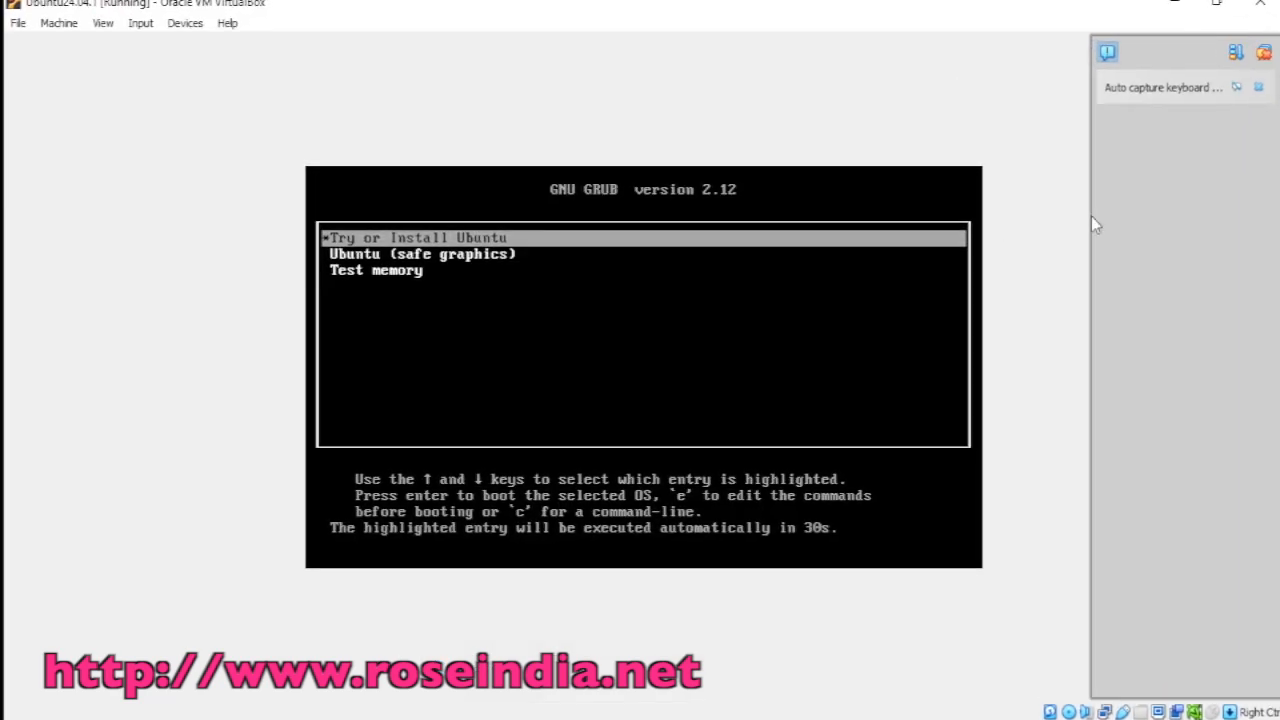
click(1263, 53)
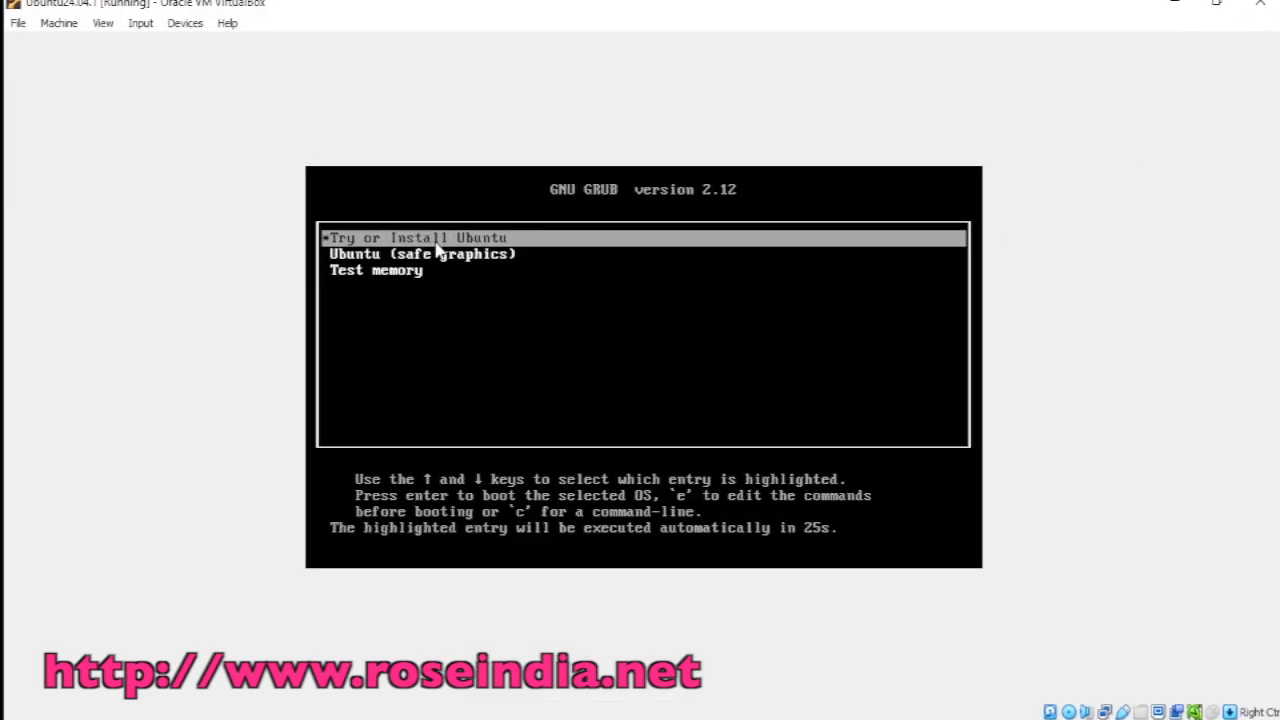
click(519, 240)
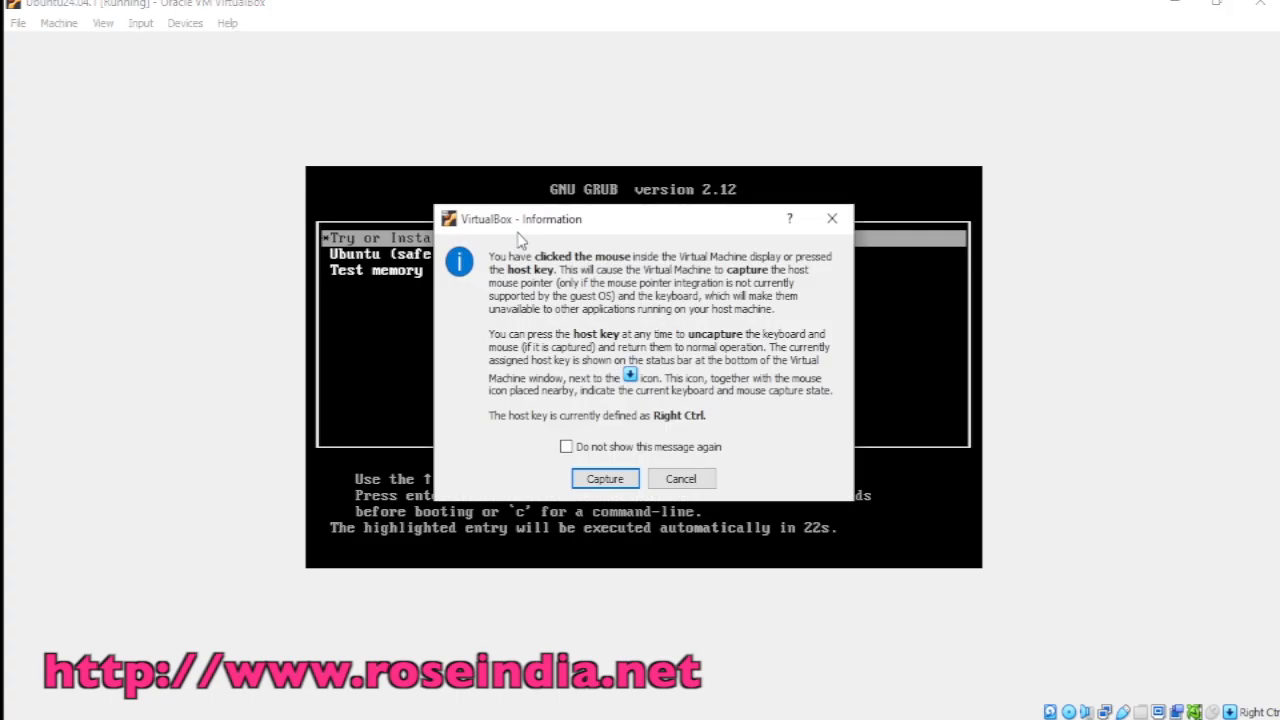
click(681, 480)
key(Return)
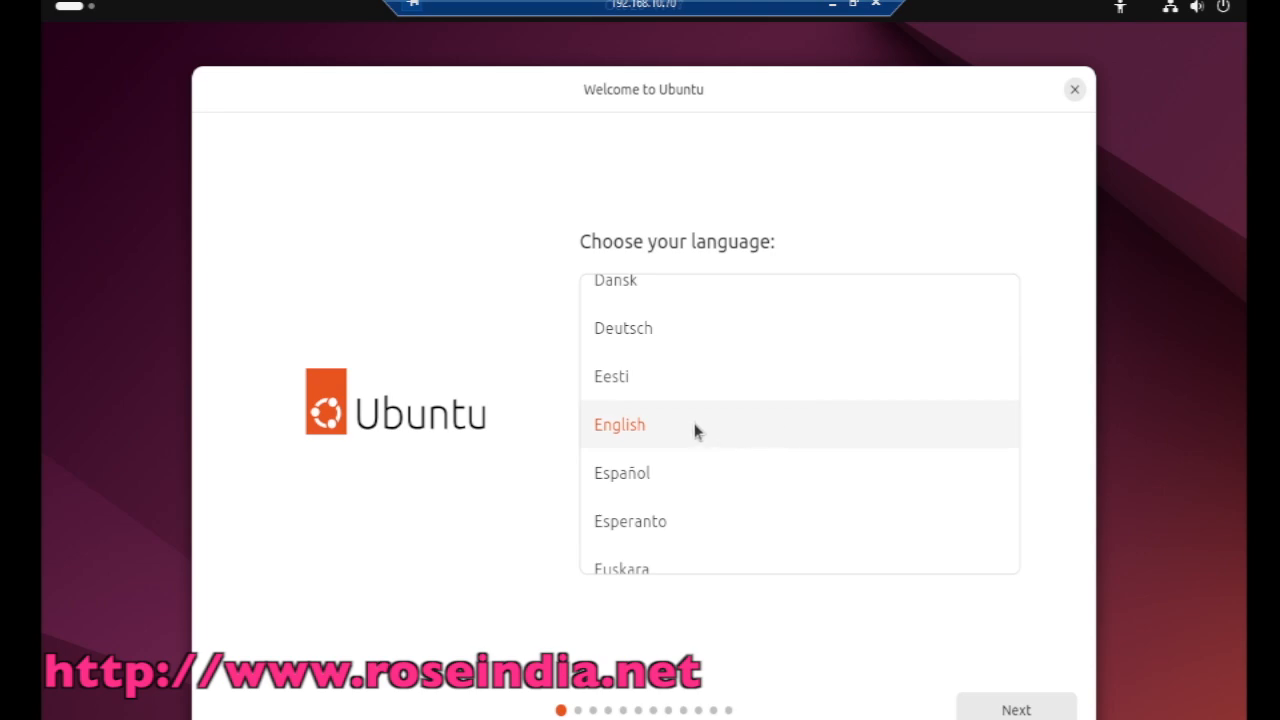
Step: Accept English, English (US) keyboard, Install Ubuntu, interactive installation and default apps
click(1024, 711)
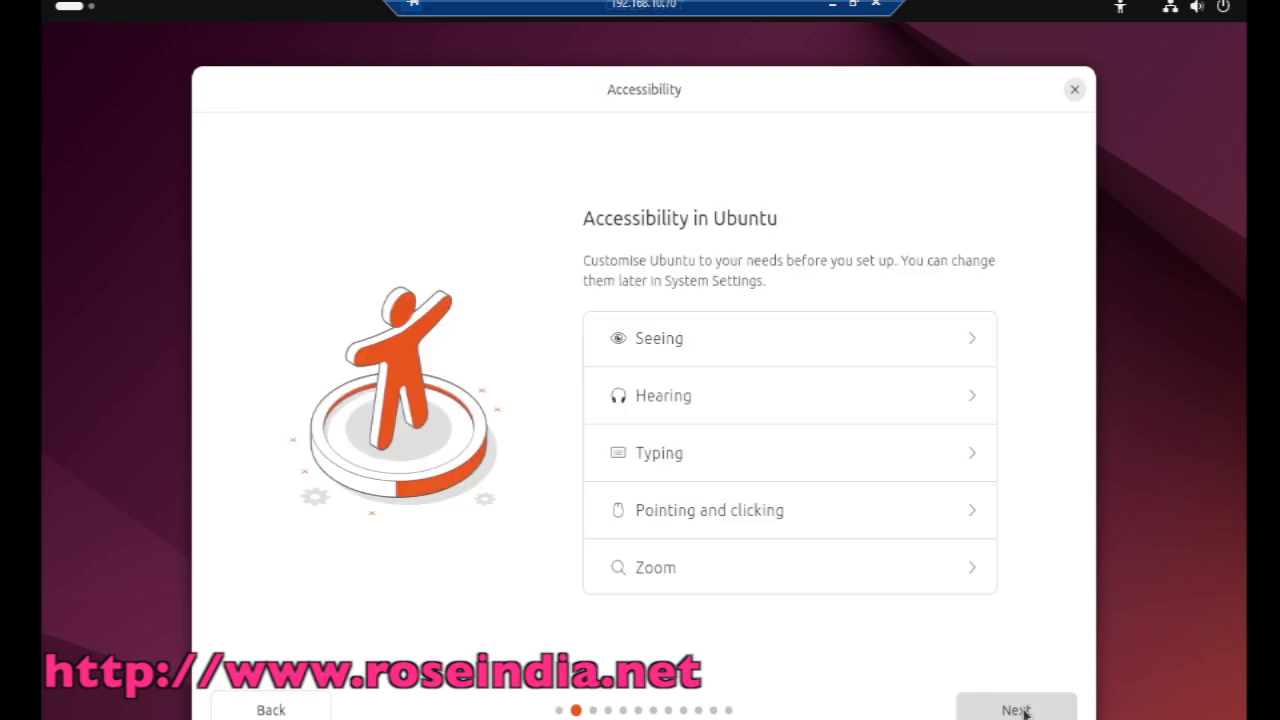
click(1024, 711)
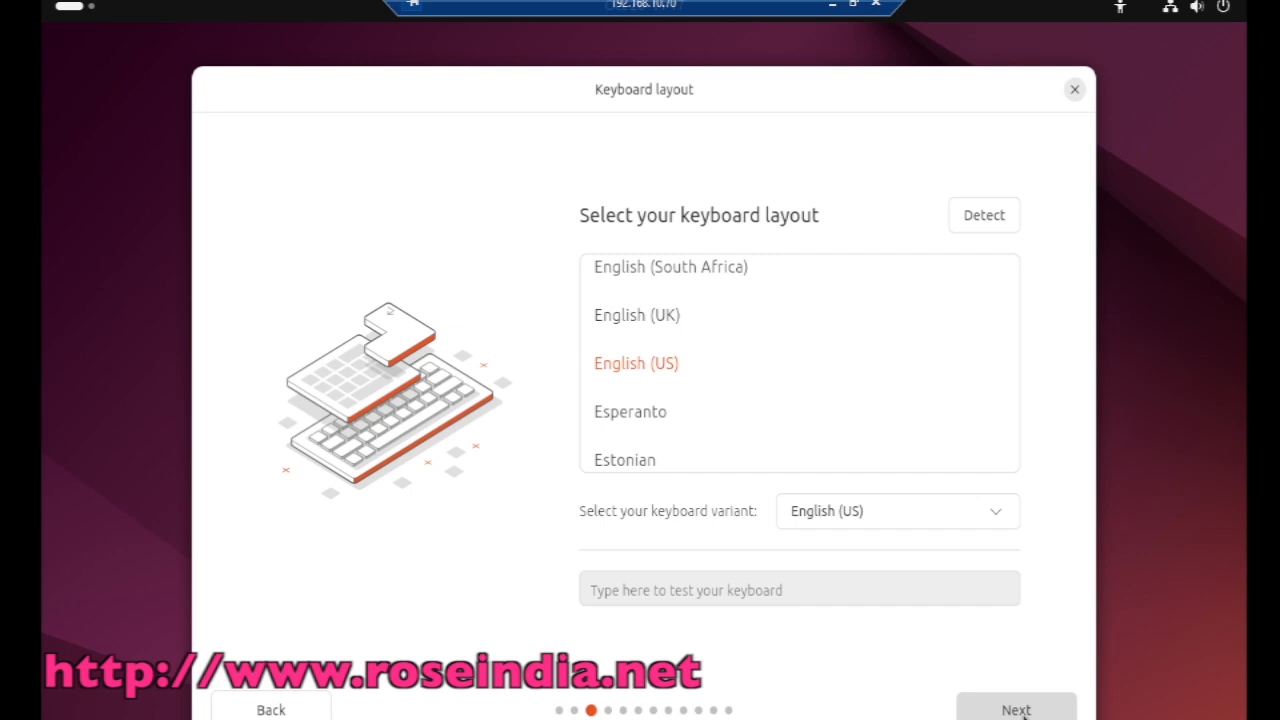
click(1017, 716)
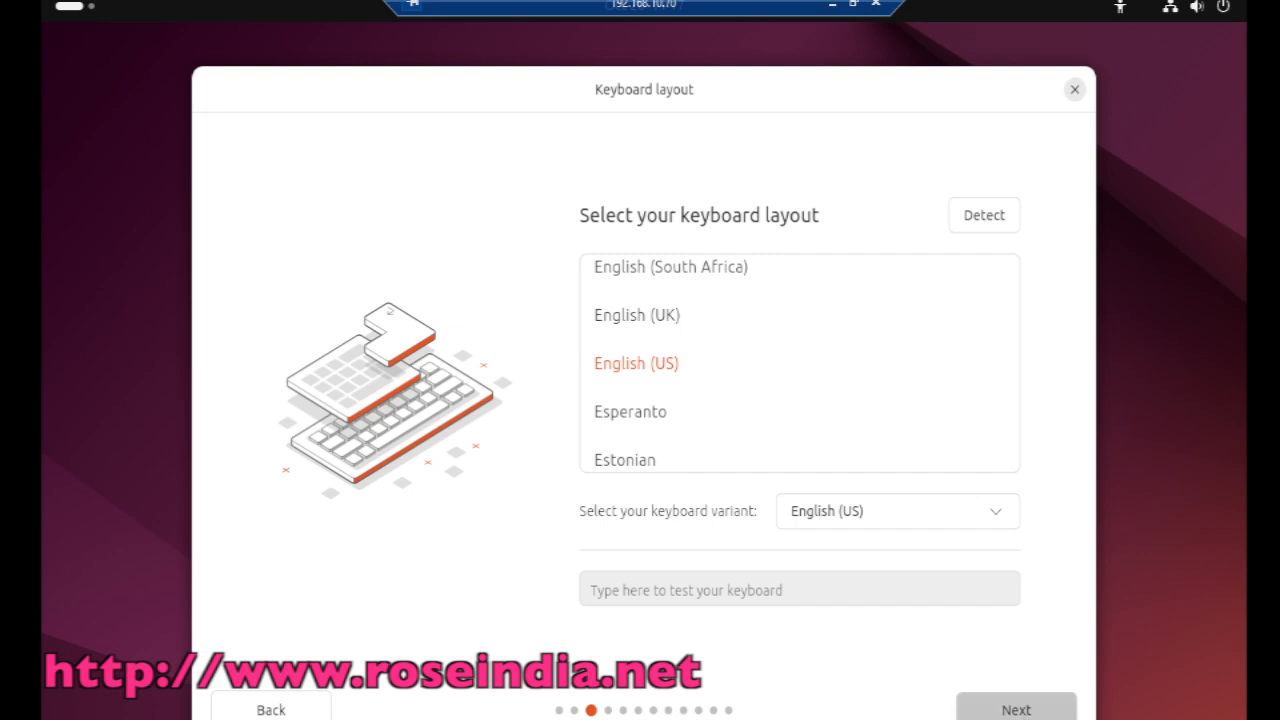
click(1017, 716)
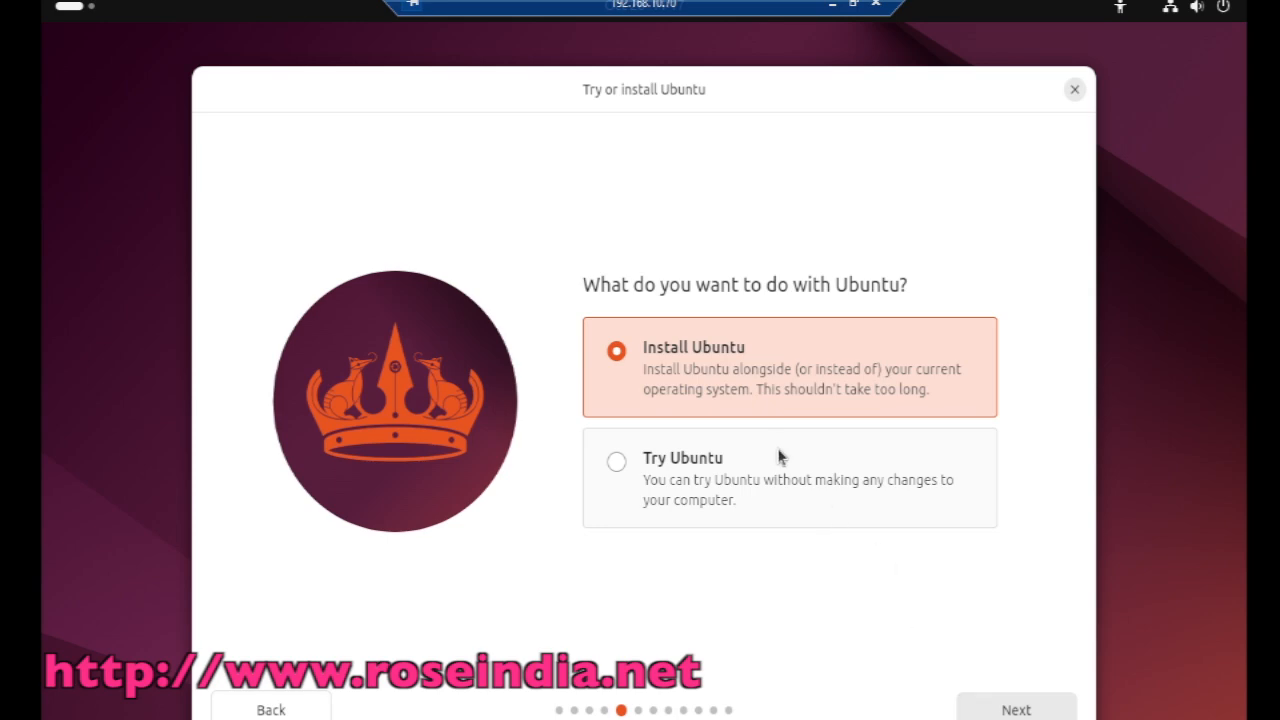
click(1012, 708)
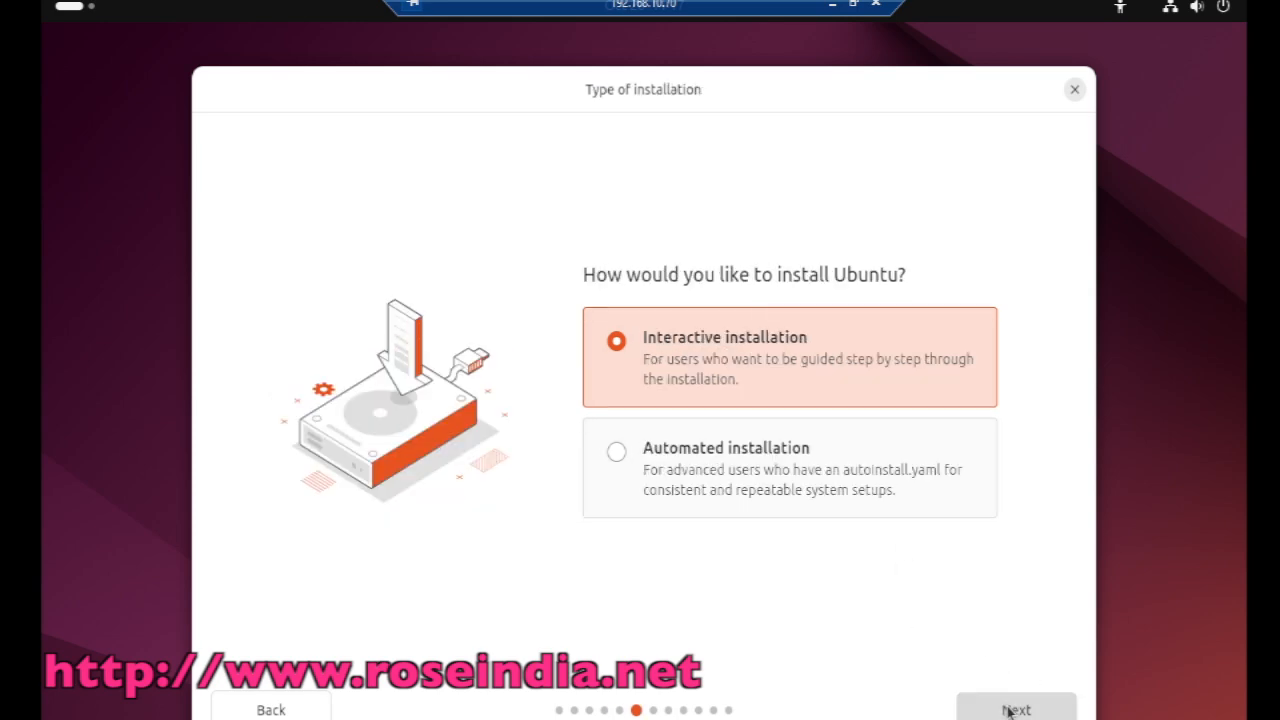
click(1012, 708)
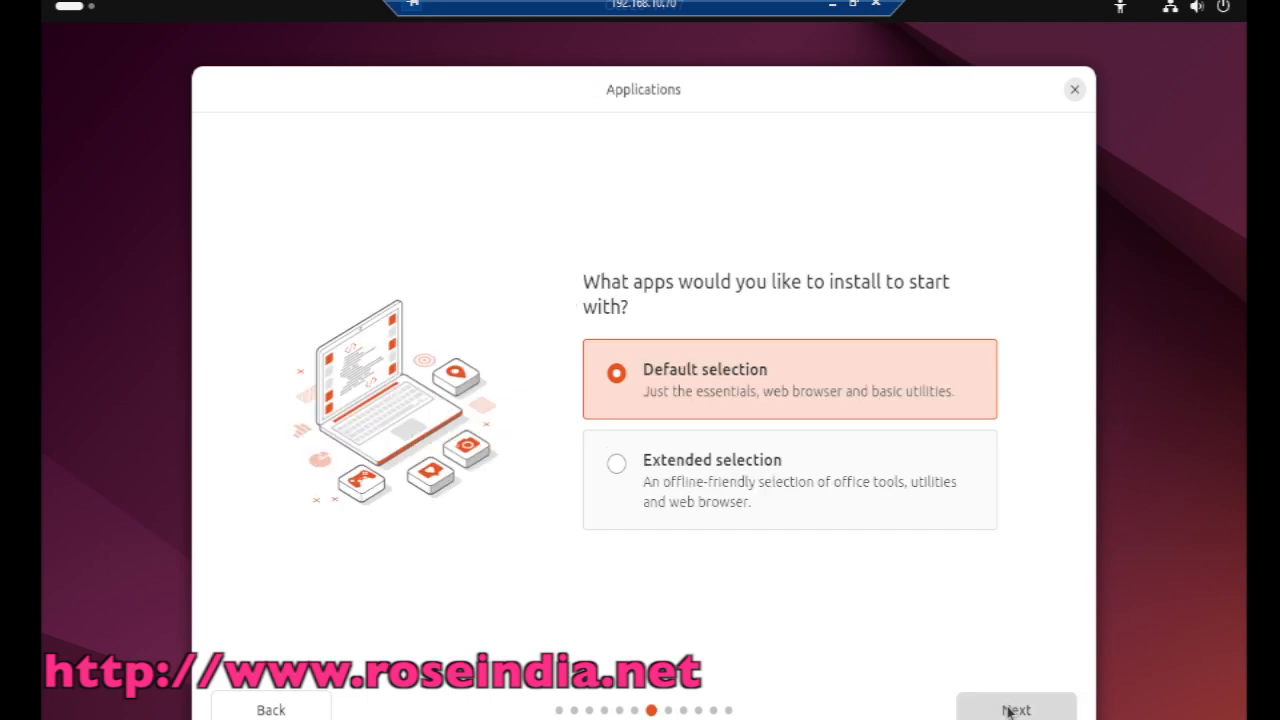
click(1010, 709)
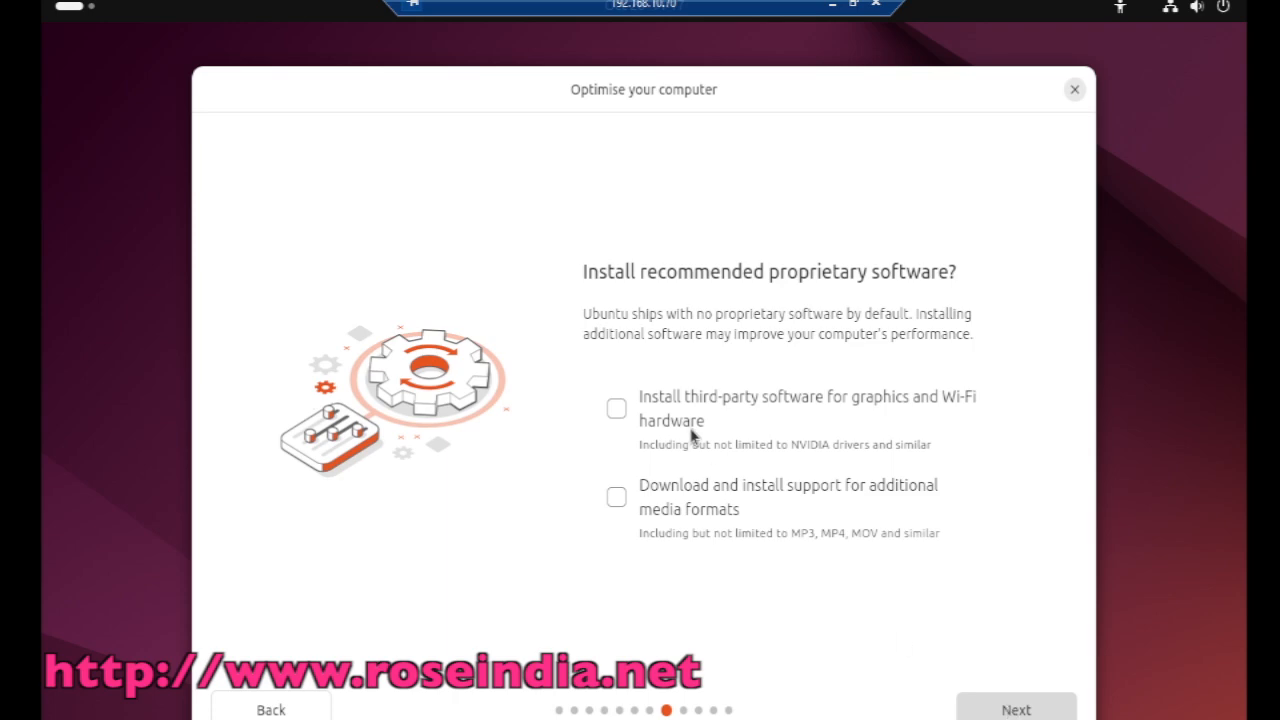
Step: Enable third-party graphics/Wi-Fi software and additional media formats, then continue
click(616, 409)
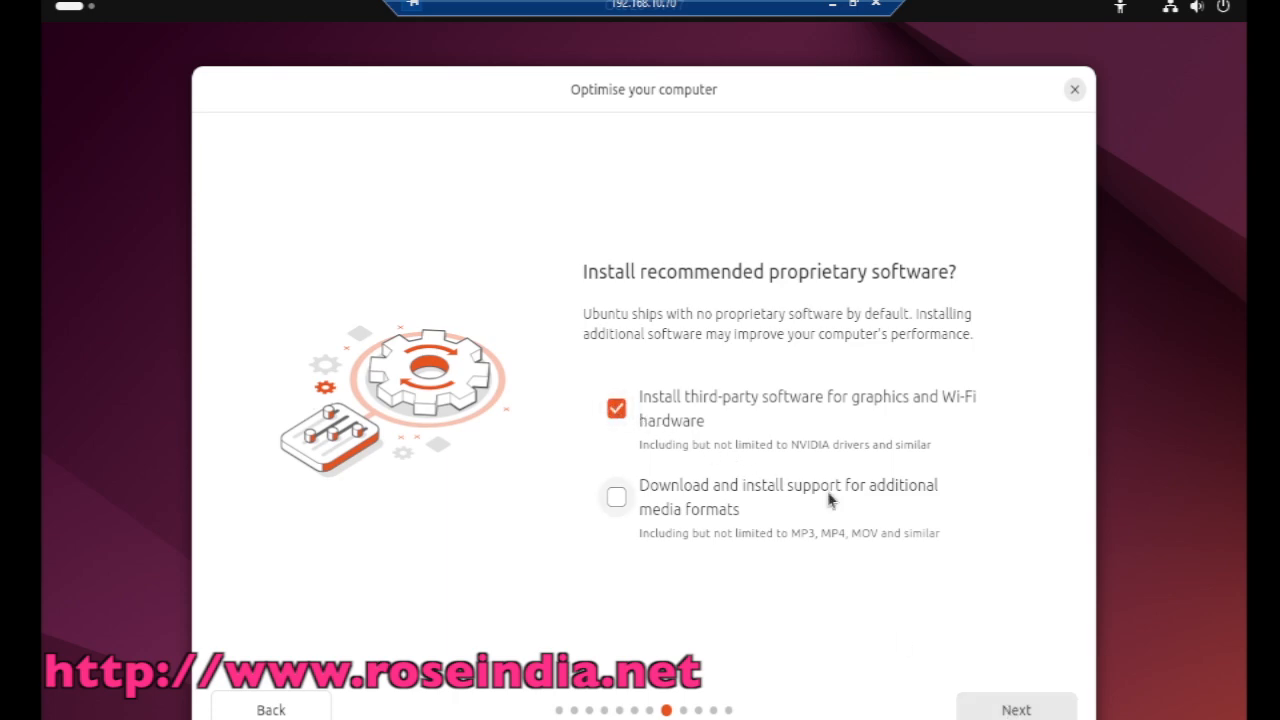
click(622, 502)
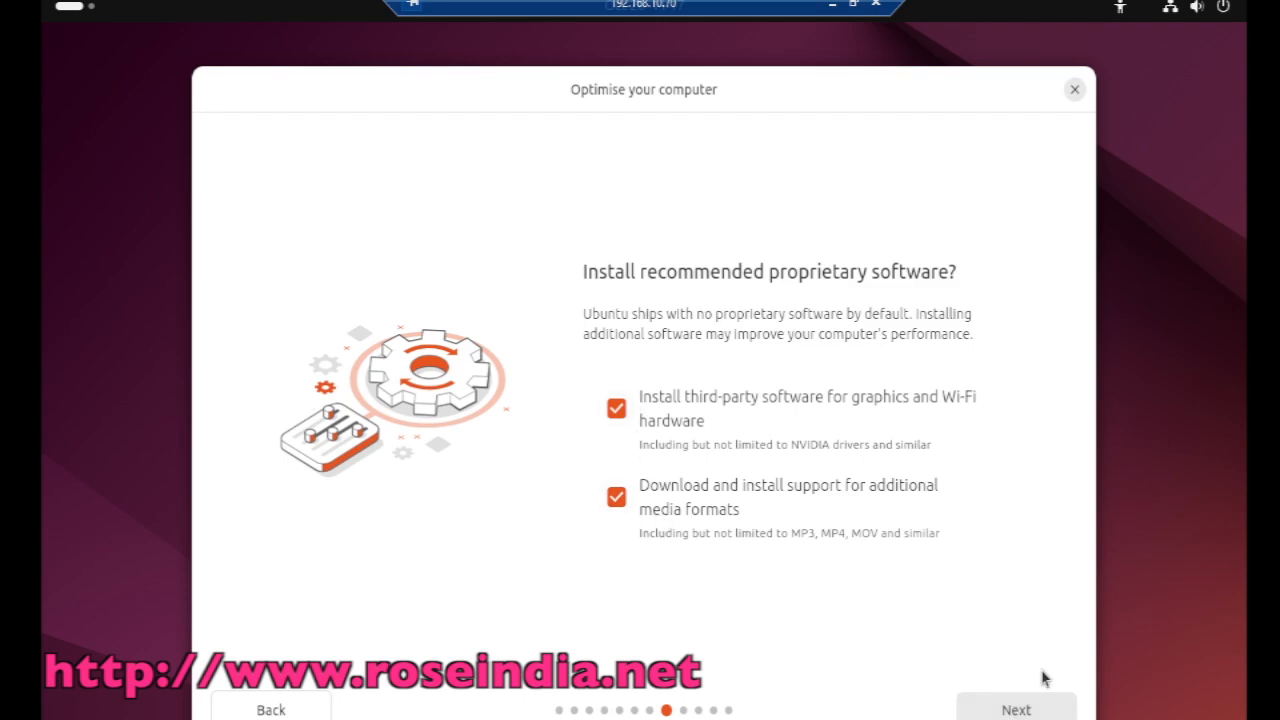
click(1022, 711)
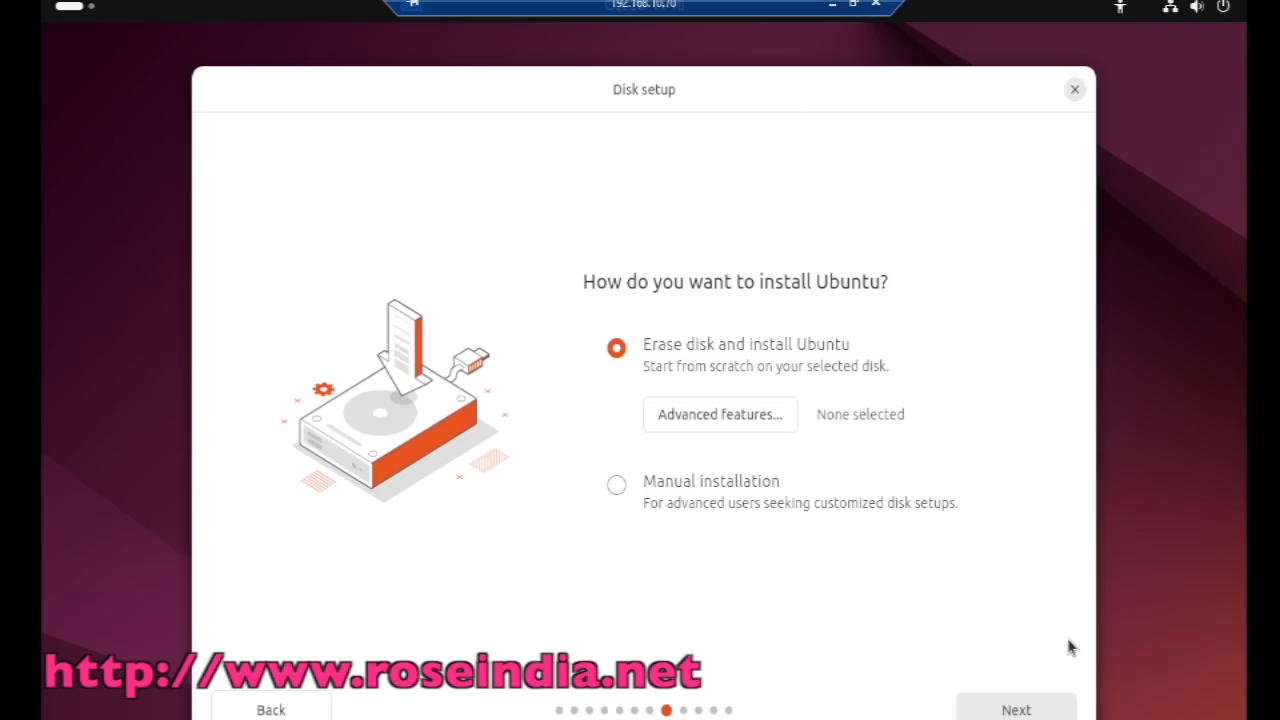
Step: Keep Erase disk and install Ubuntu, and enter user1 with a confirmed password
click(1015, 710)
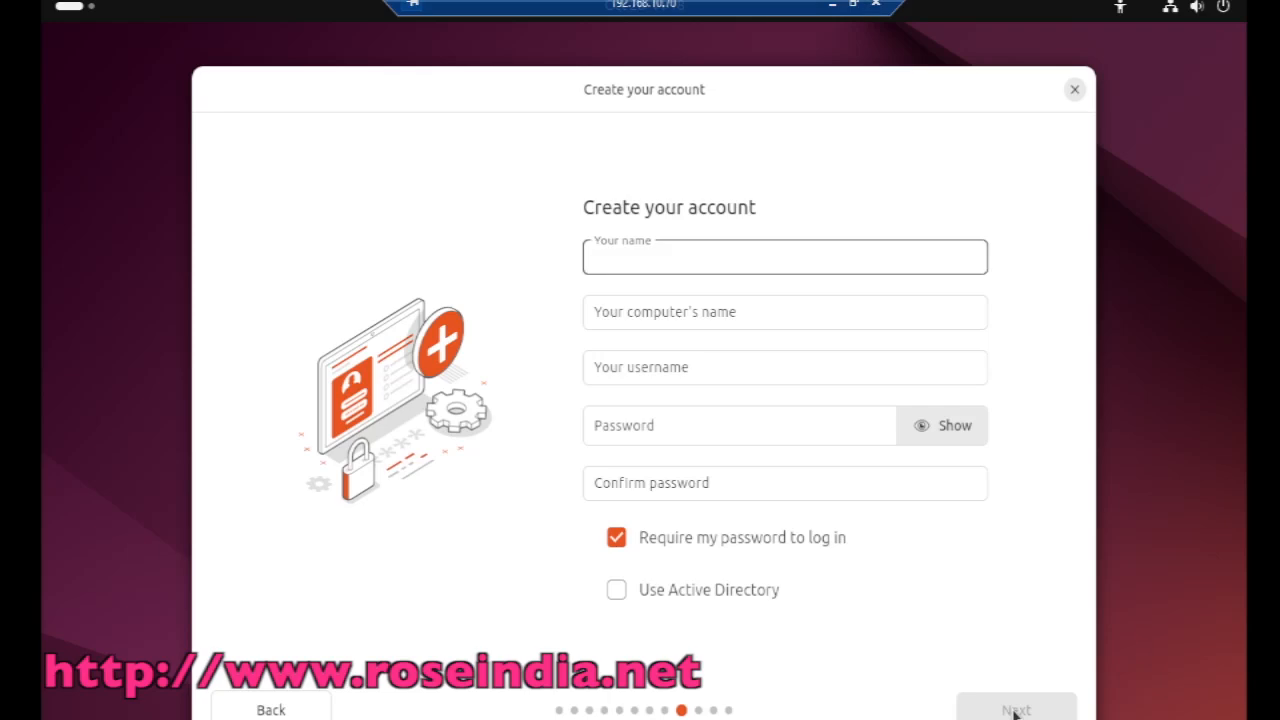
text(user)
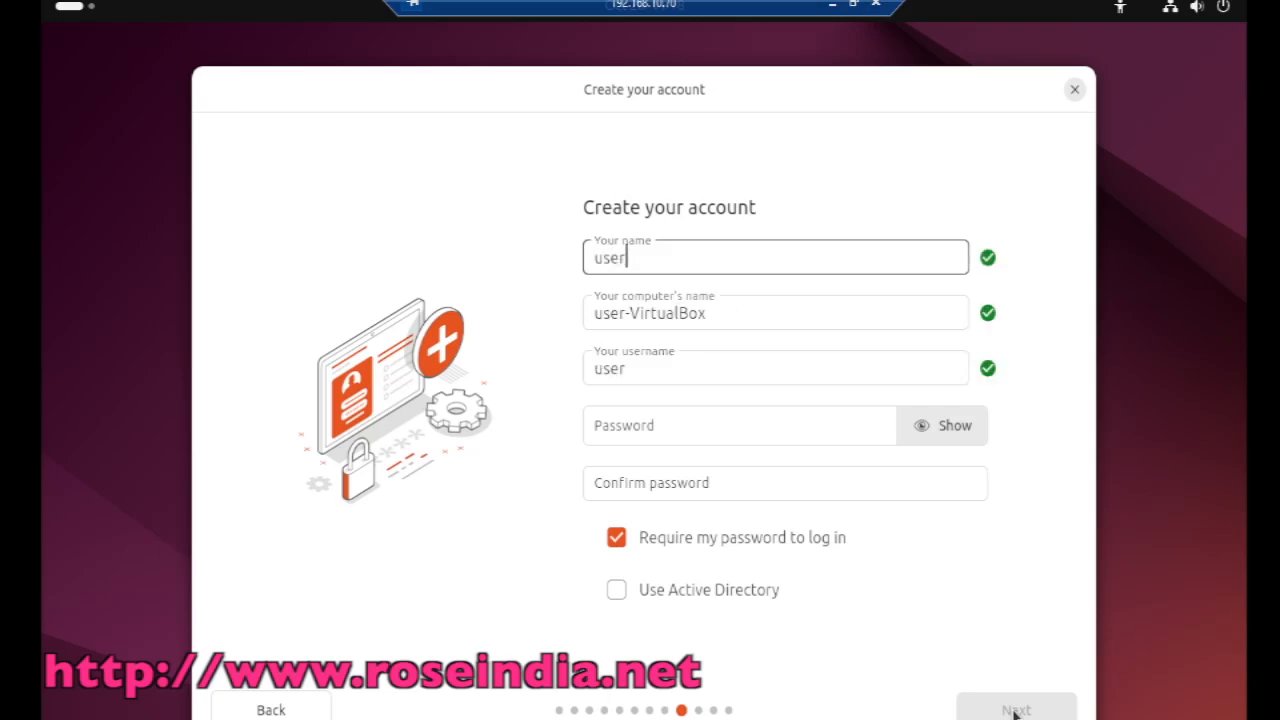
text(1)
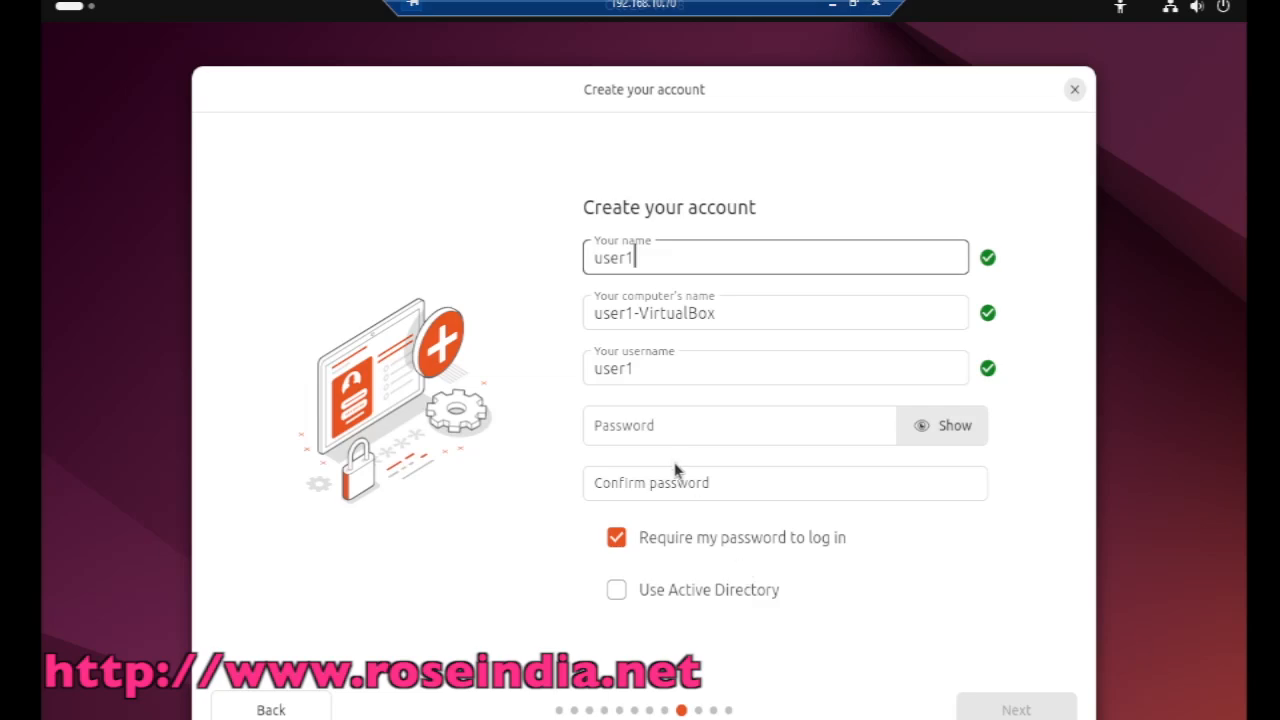
click(646, 420)
text(•••)
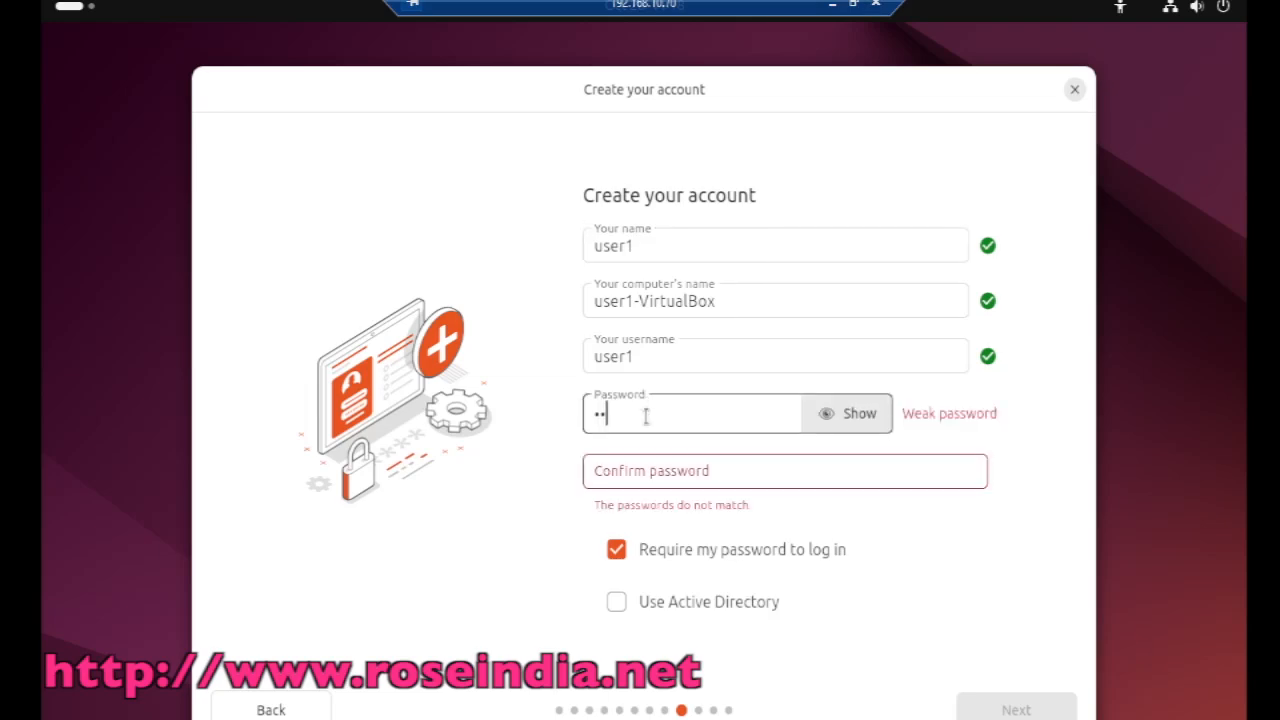
click(641, 463)
text(•••)
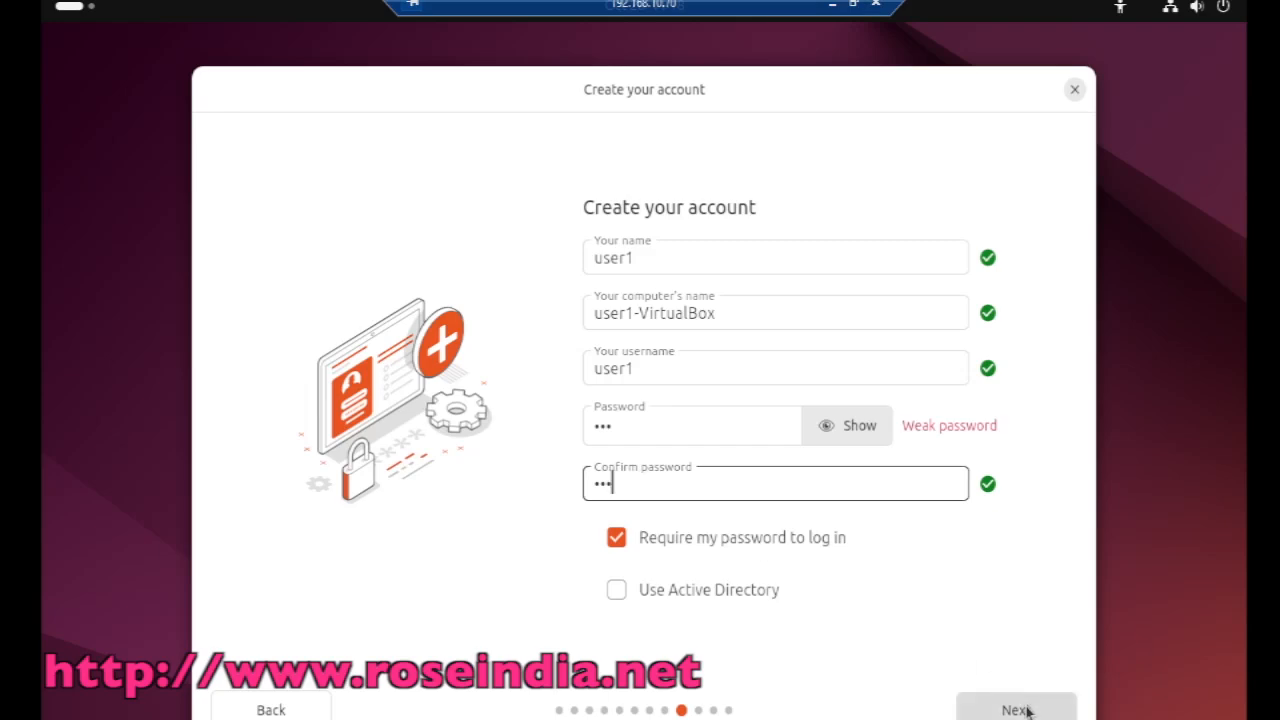
Step: Submit the account and choose Mumbai for the Asia/Kolkata timezone
click(1016, 709)
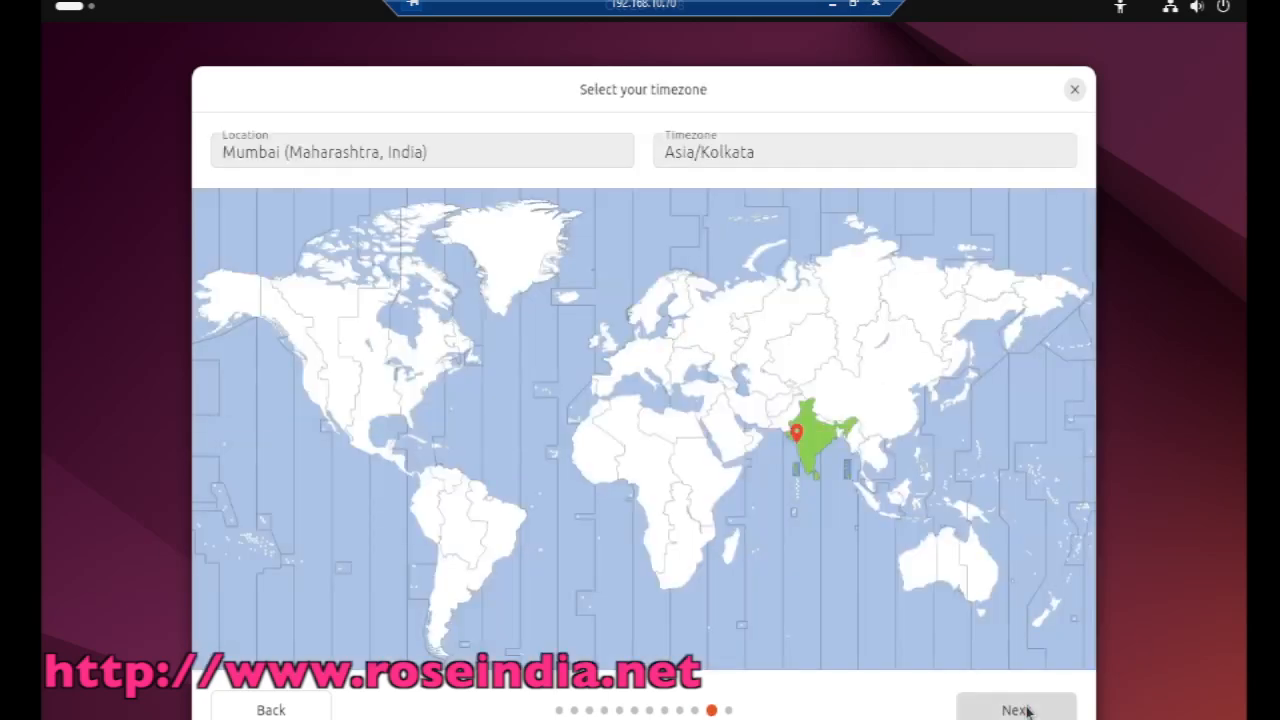
click(808, 424)
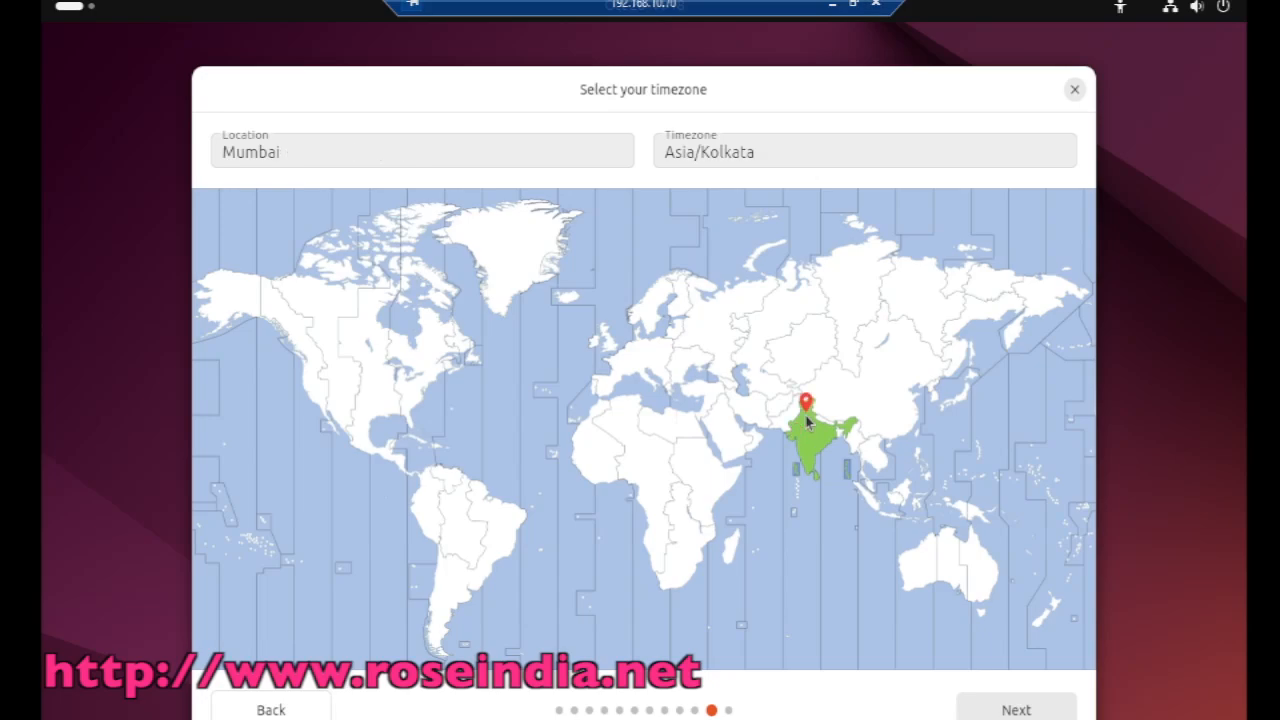
click(1000, 710)
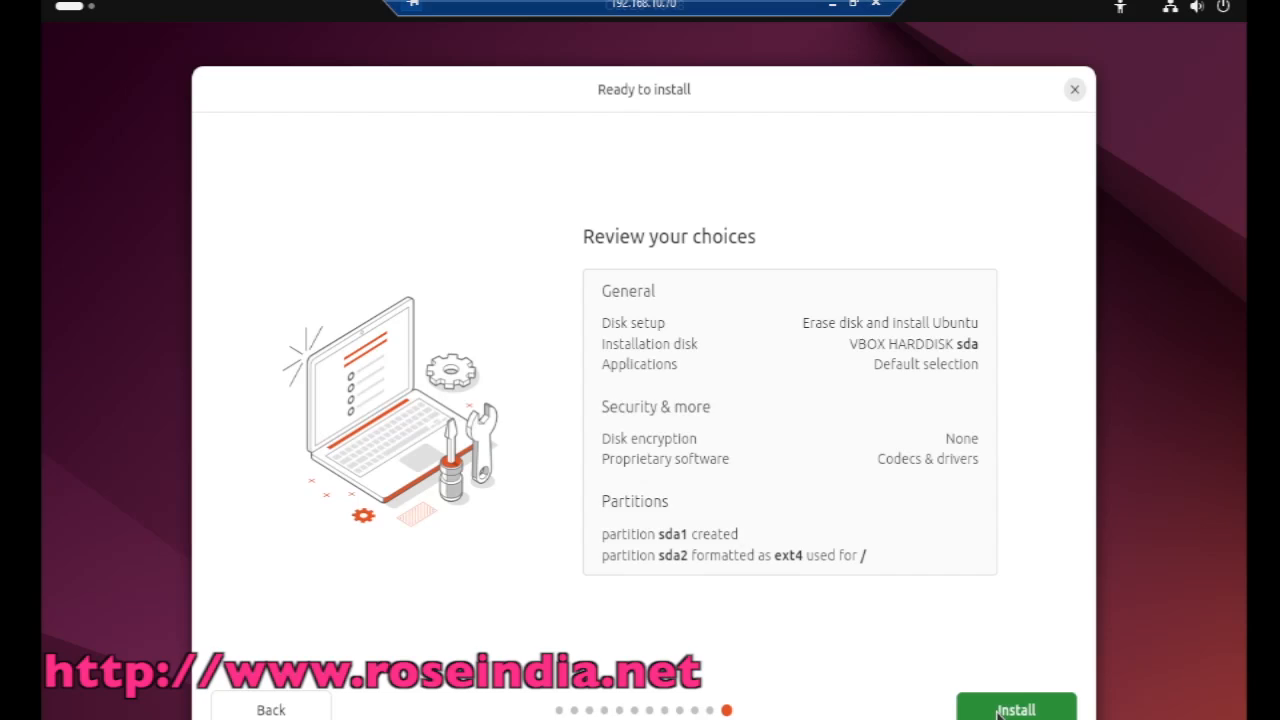
Step: Install Ubuntu 24.04.1 LTS, briefly showing then hiding the installation log
click(1000, 710)
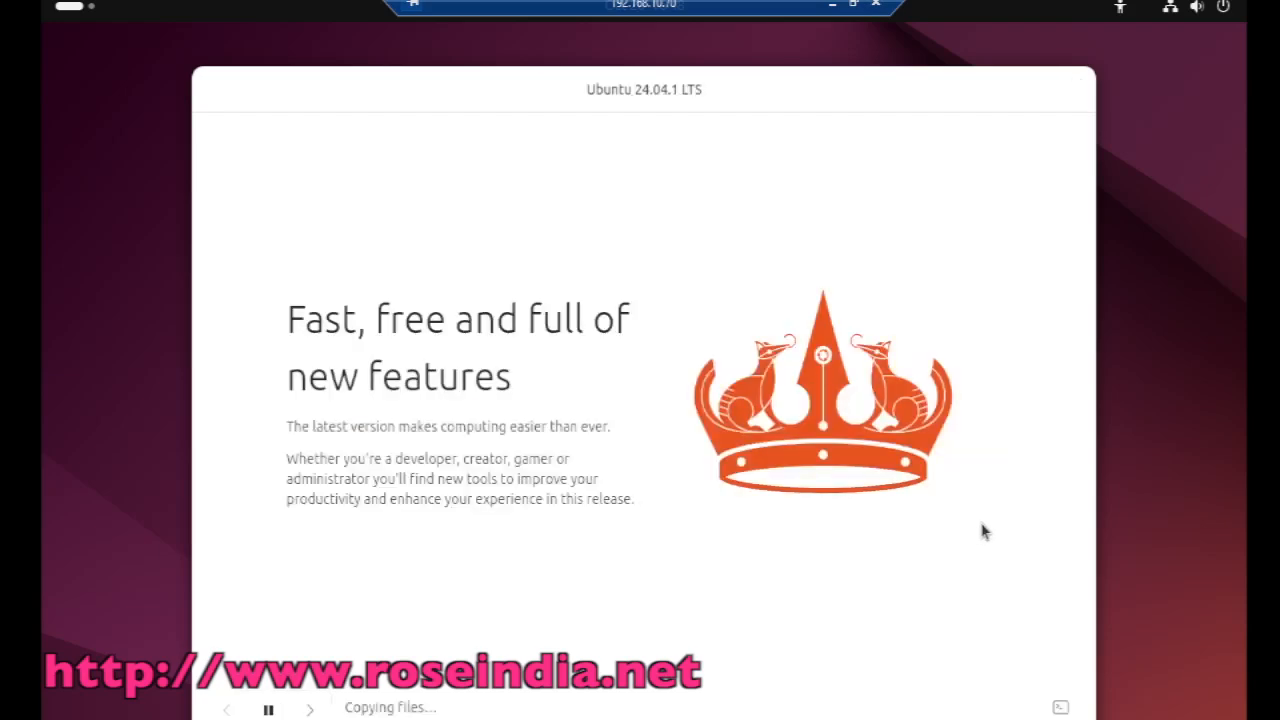
click(1060, 709)
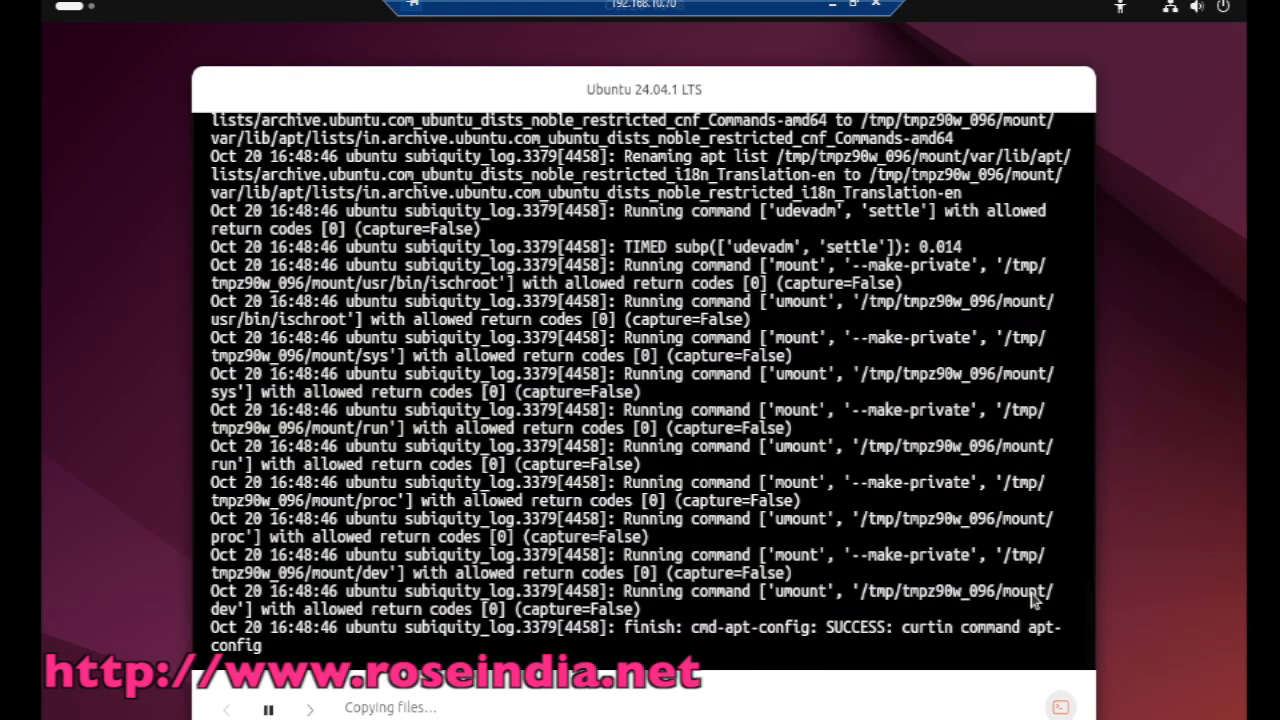
click(1060, 709)
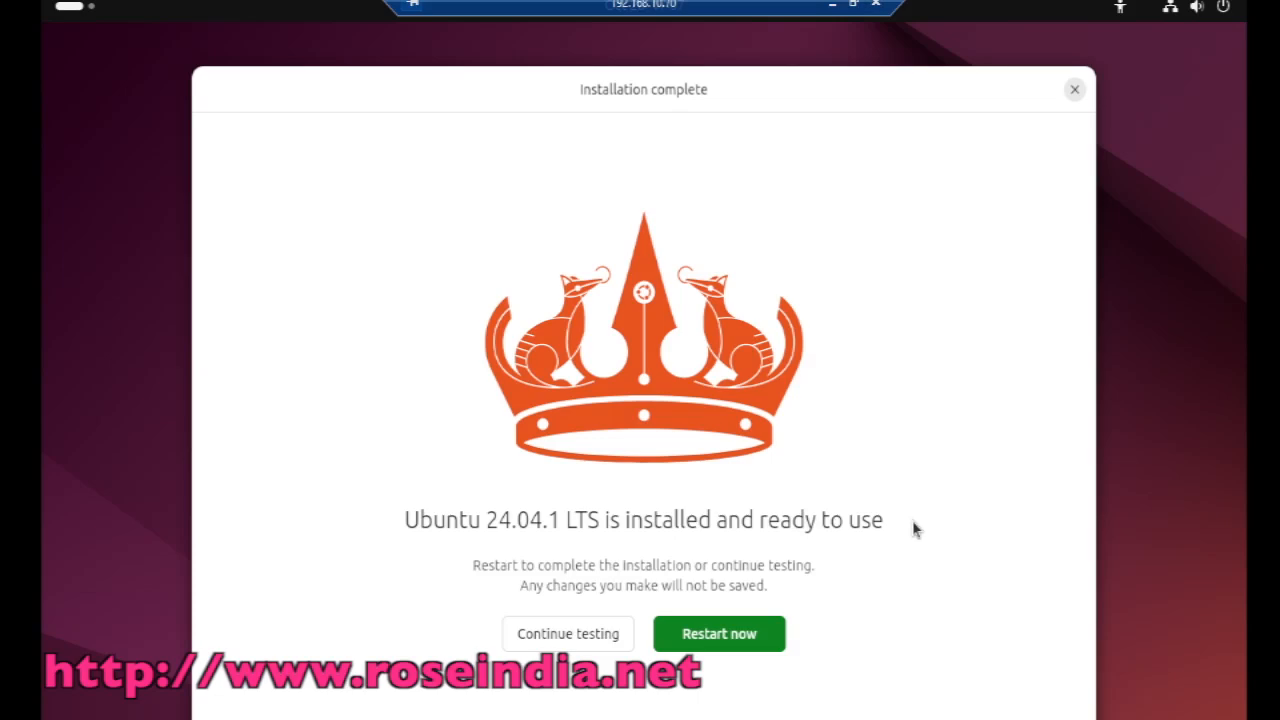
Step: Restart into the new Ubuntu 24.04.1 system, confirming medium removal, and boot to the login screen
click(717, 632)
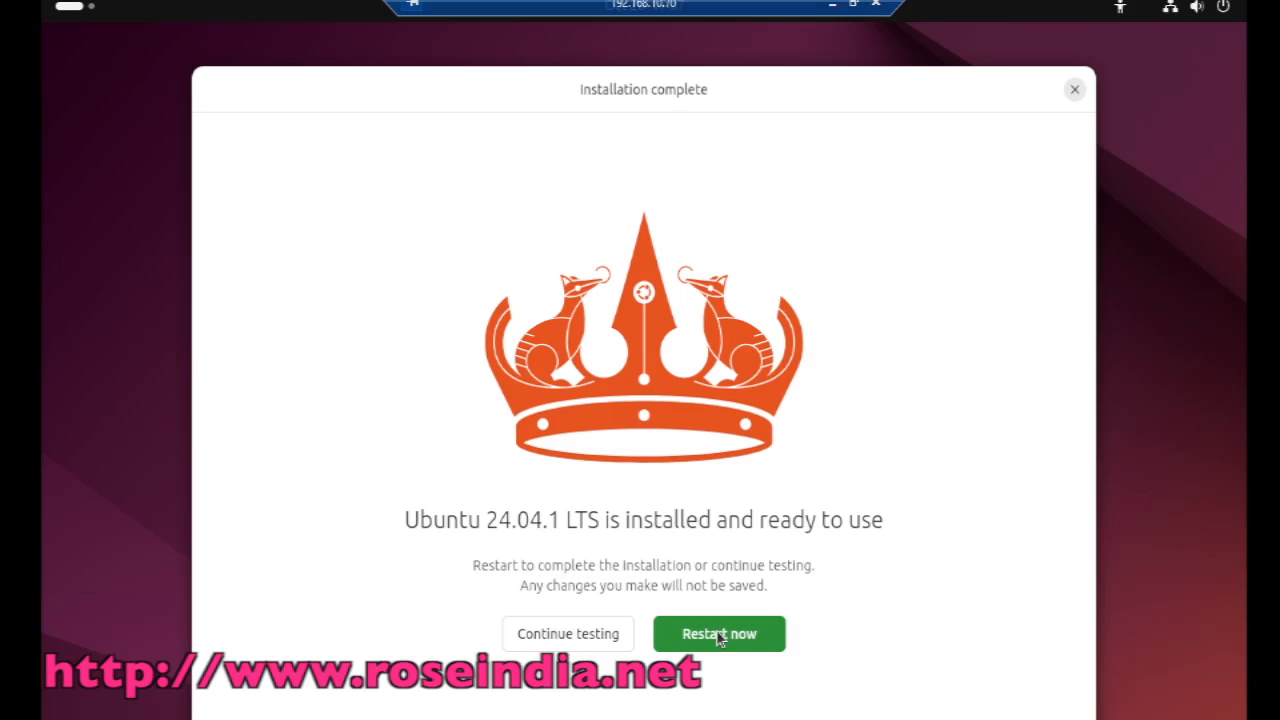
click(718, 638)
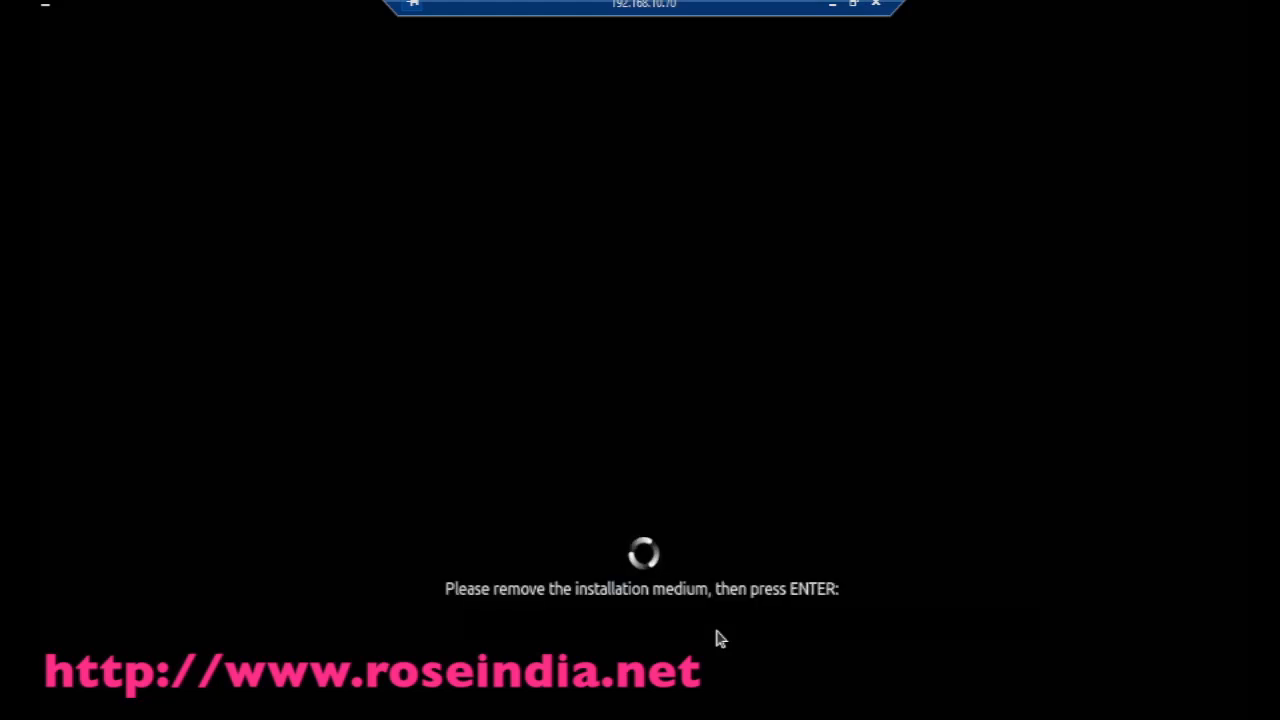
key(Return)
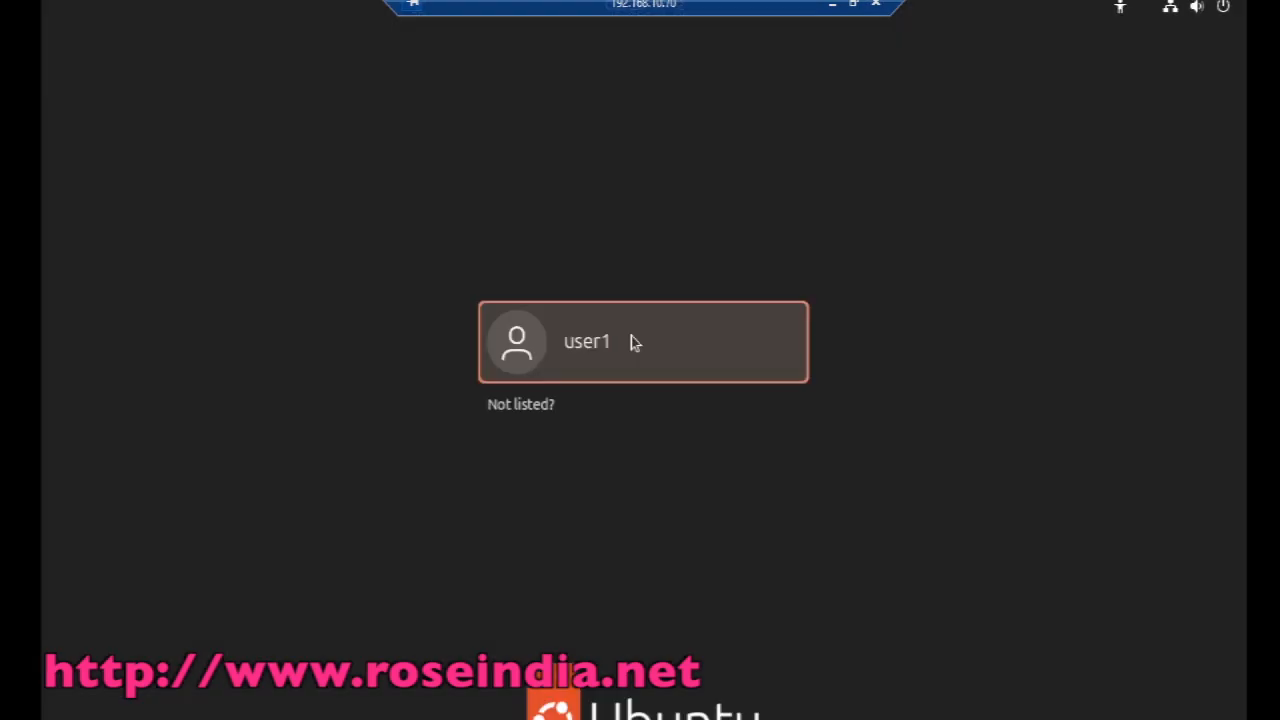
Step: Log in to the created user account with its password
click(632, 341)
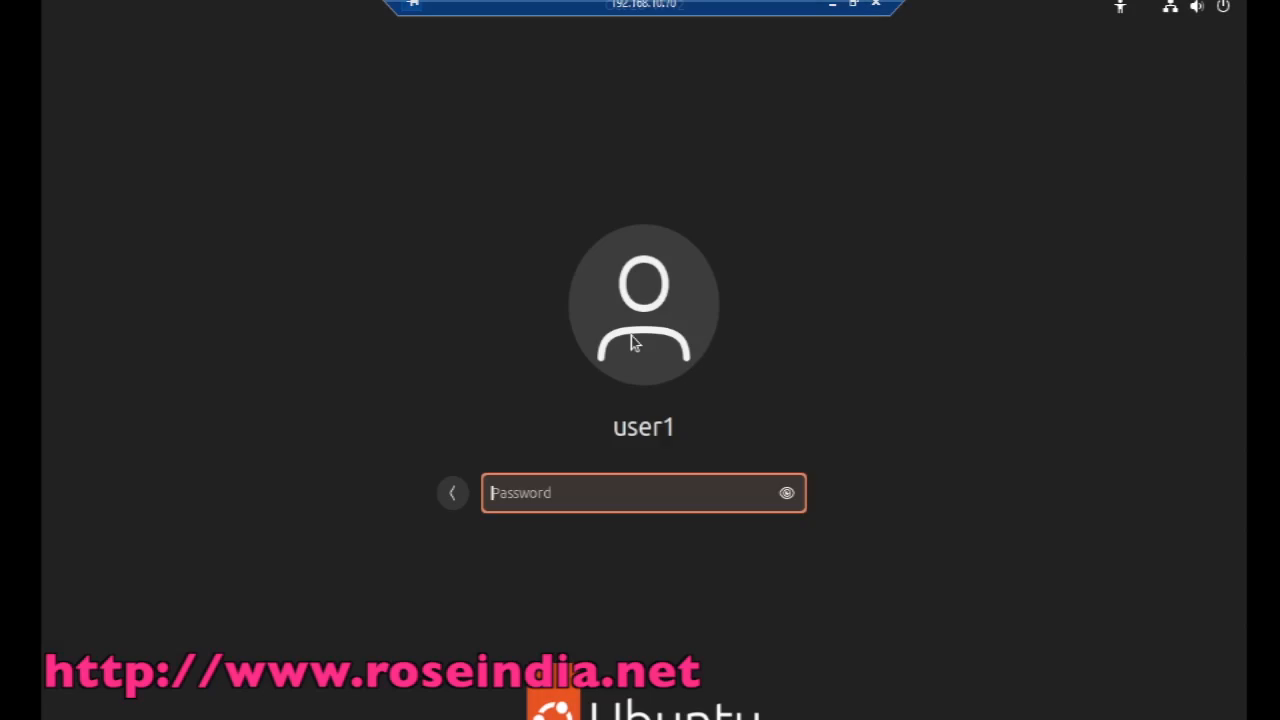
text(123)
key(Return)
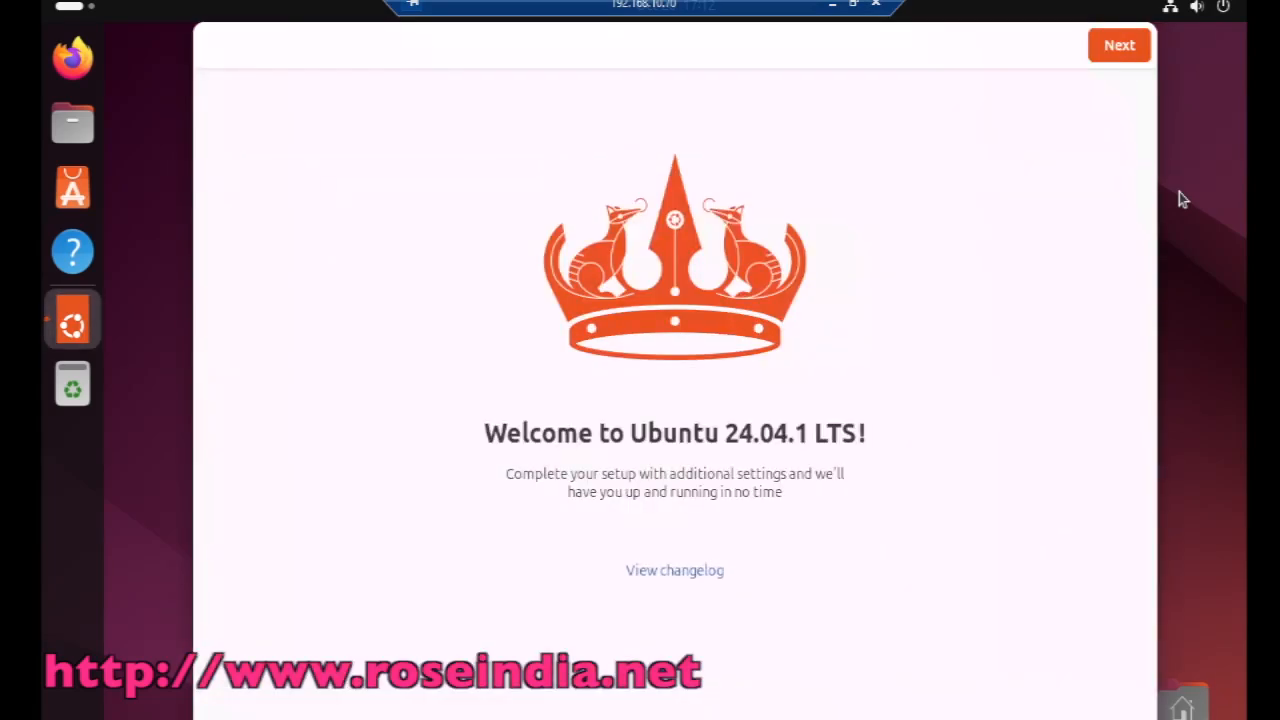
Step: Finish the welcome wizard, skipping Ubuntu Pro and choosing not to share system data
click(1119, 44)
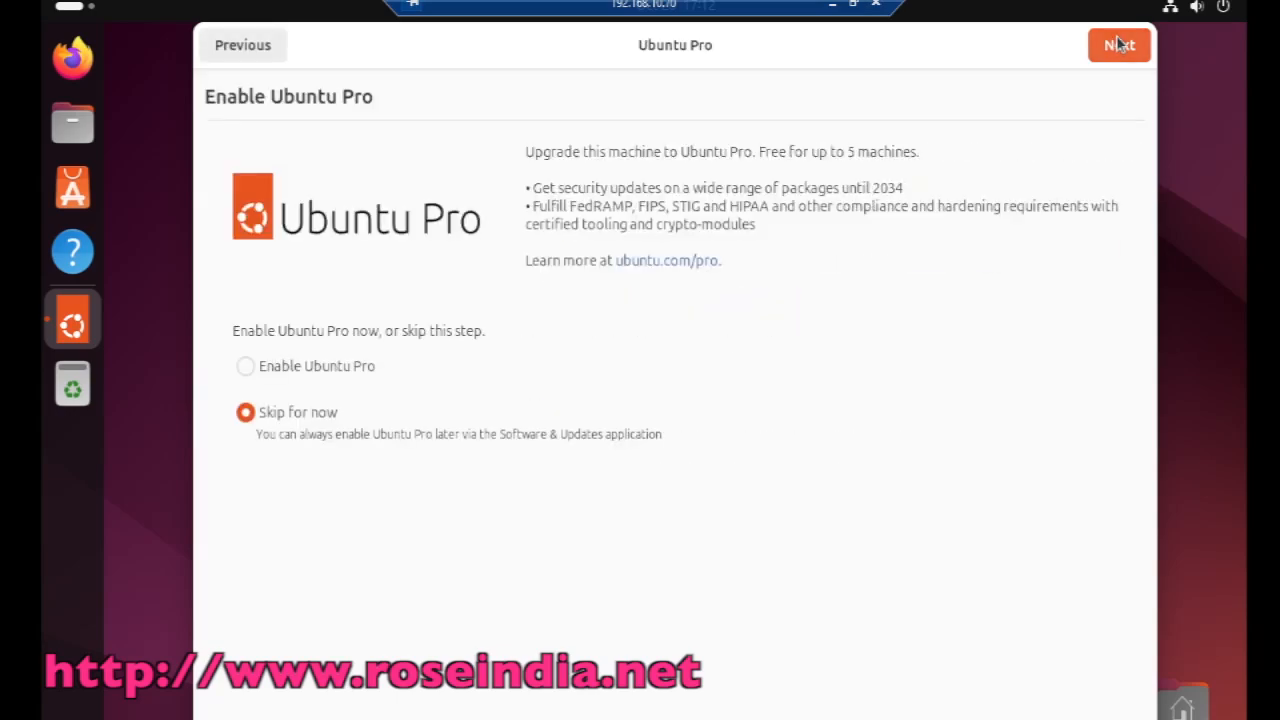
click(1119, 44)
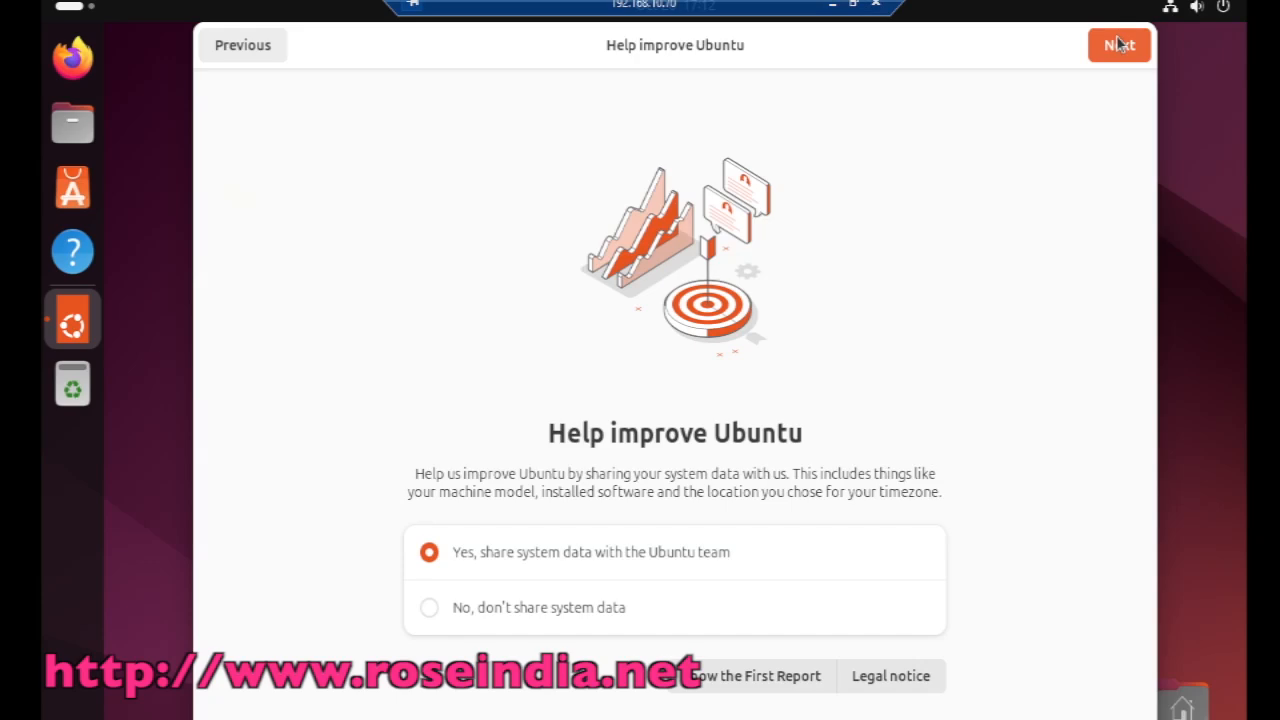
click(429, 607)
click(1112, 58)
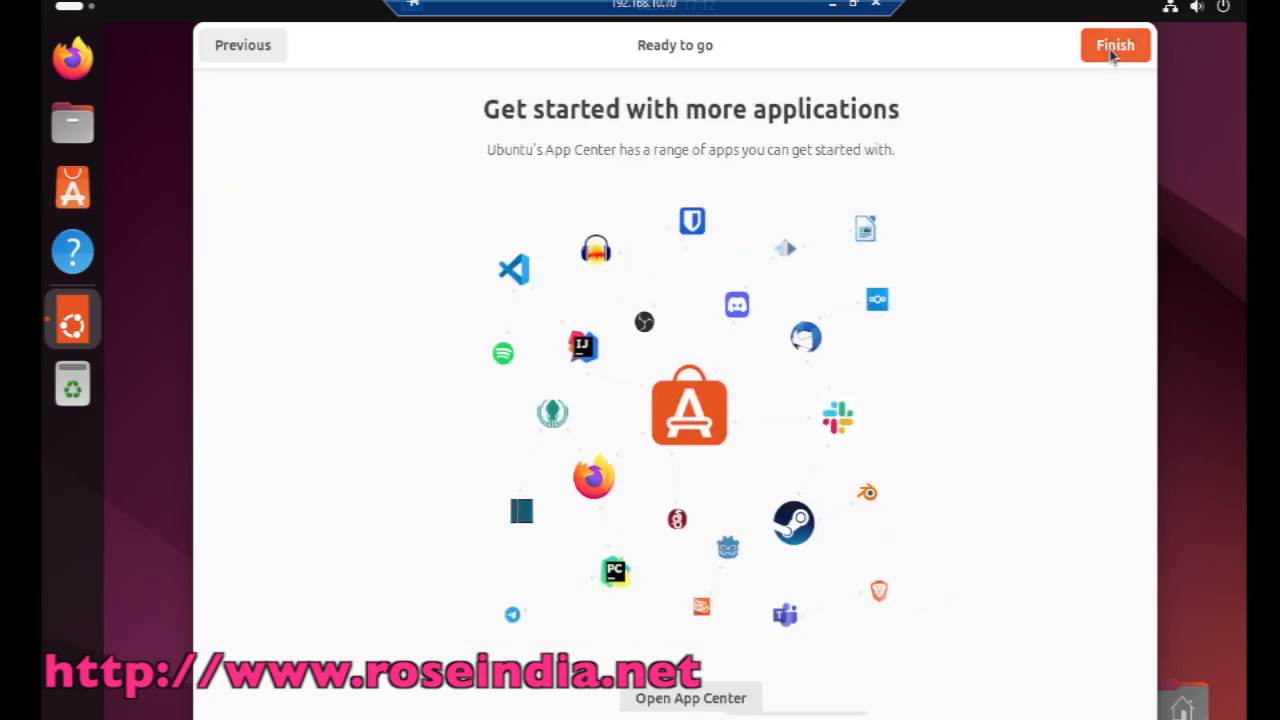
click(1113, 56)
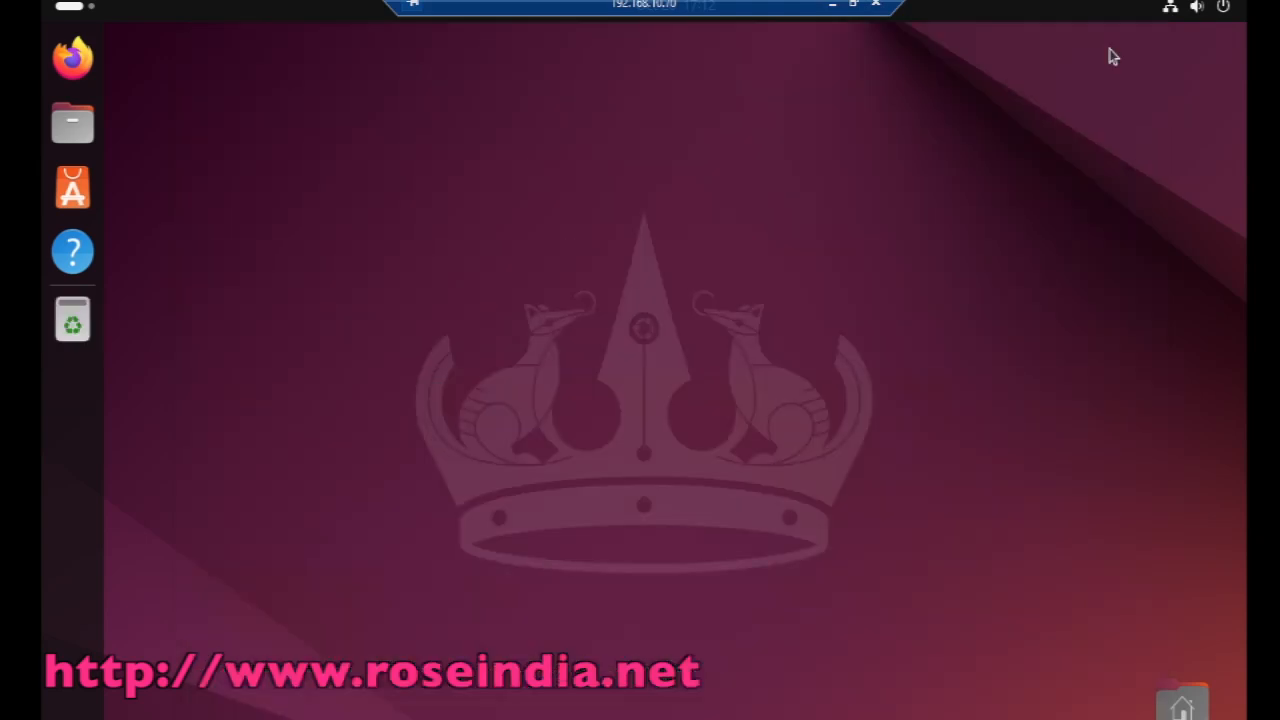
Step: Open a terminal in the Desktop folder and run sudo apt-get update with the admin password
right_click(444, 281)
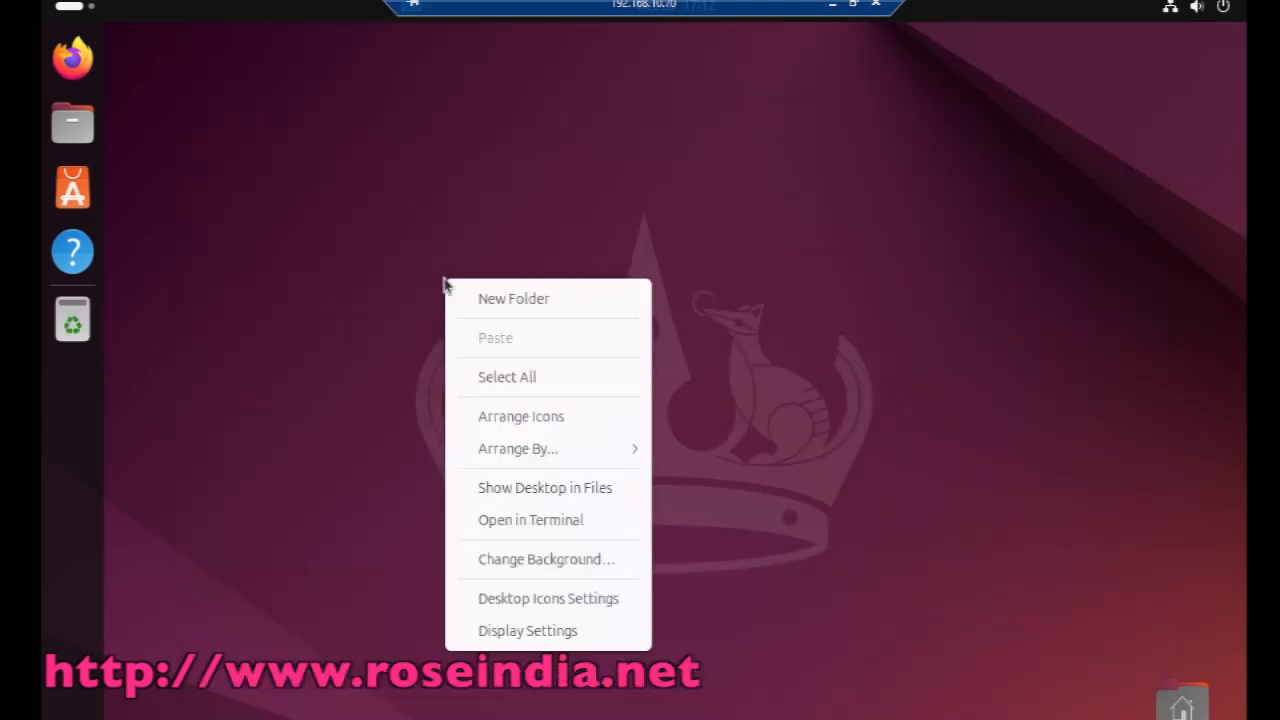
click(562, 527)
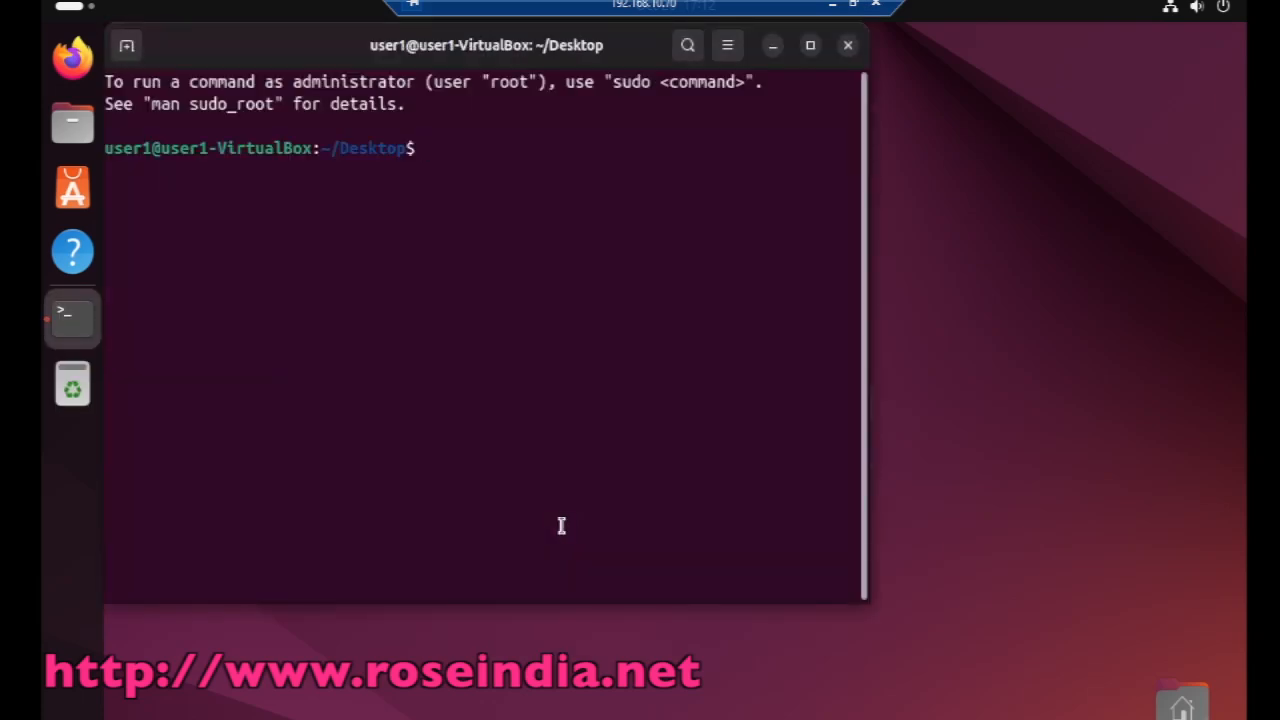
text(sudo apr)
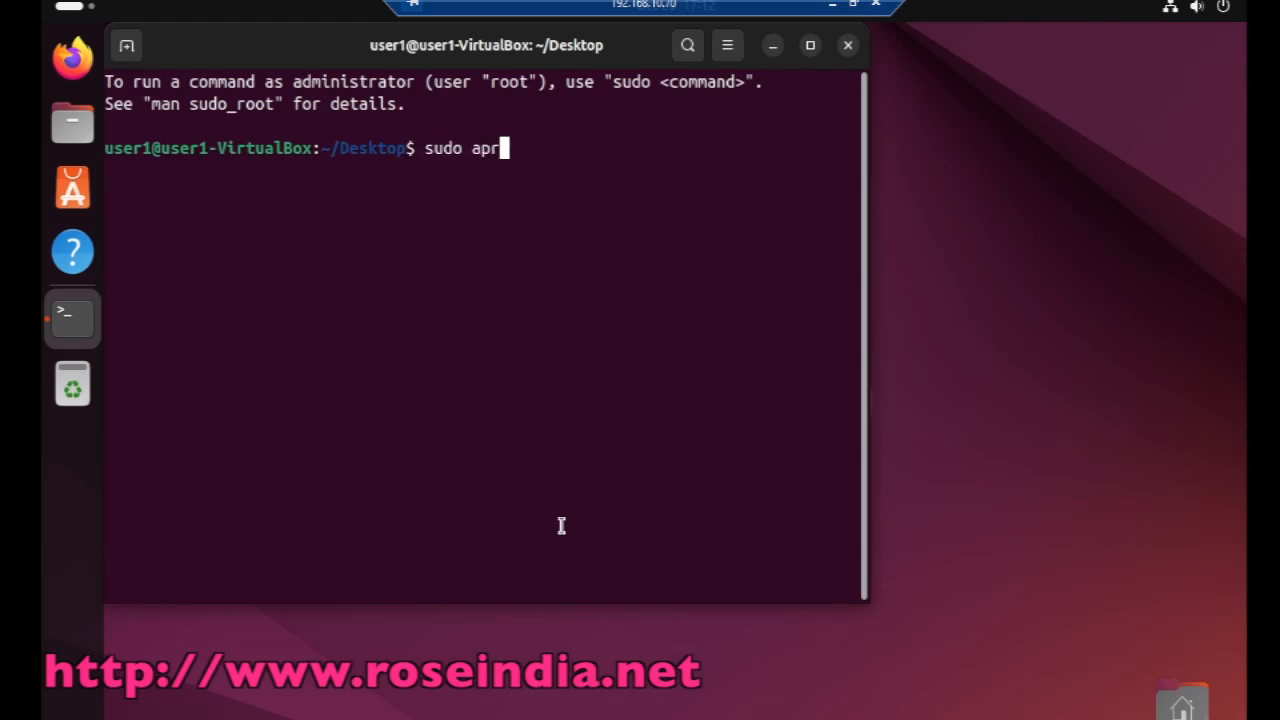
text(-get update)
key(Return)
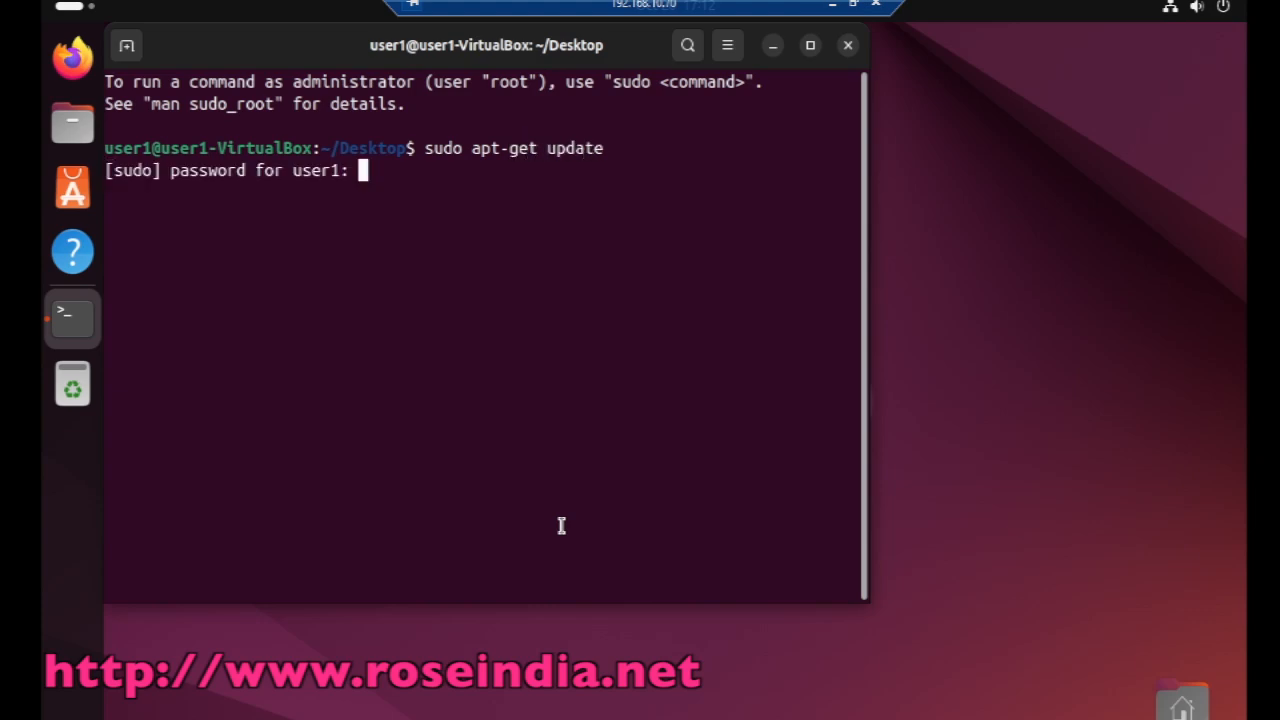
key(Return)
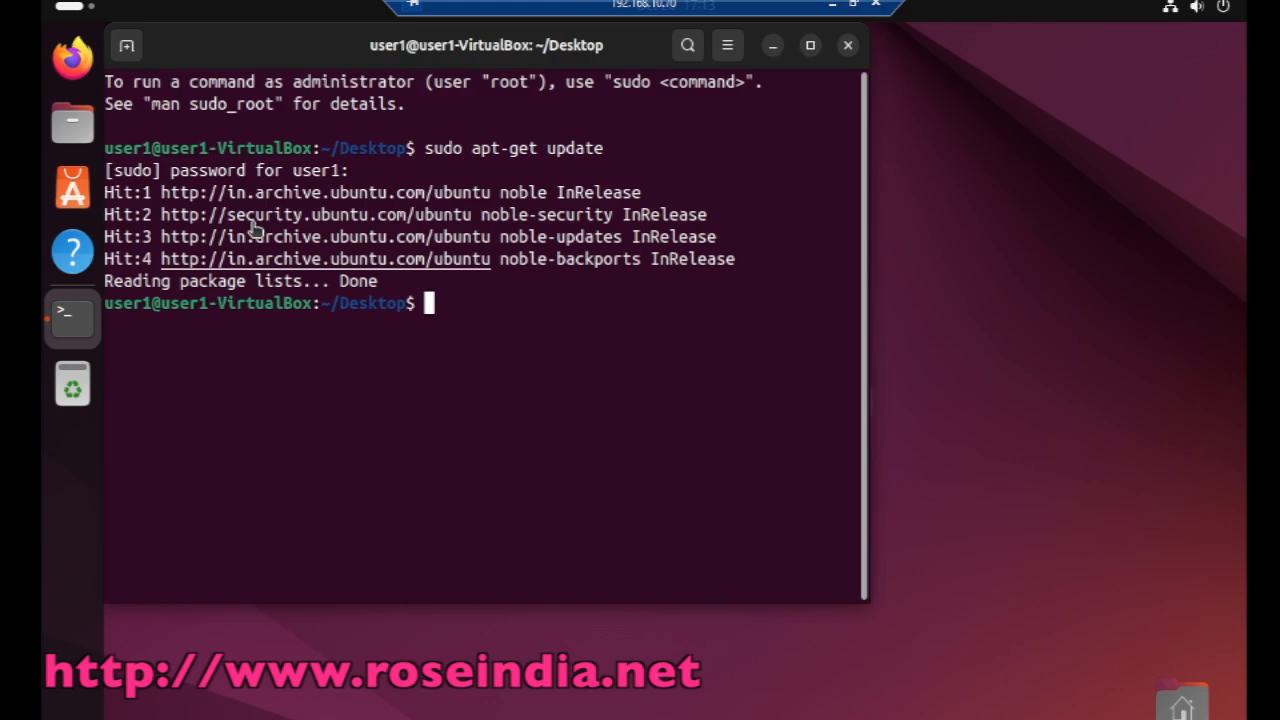
drag(283, 37, 385, 55)
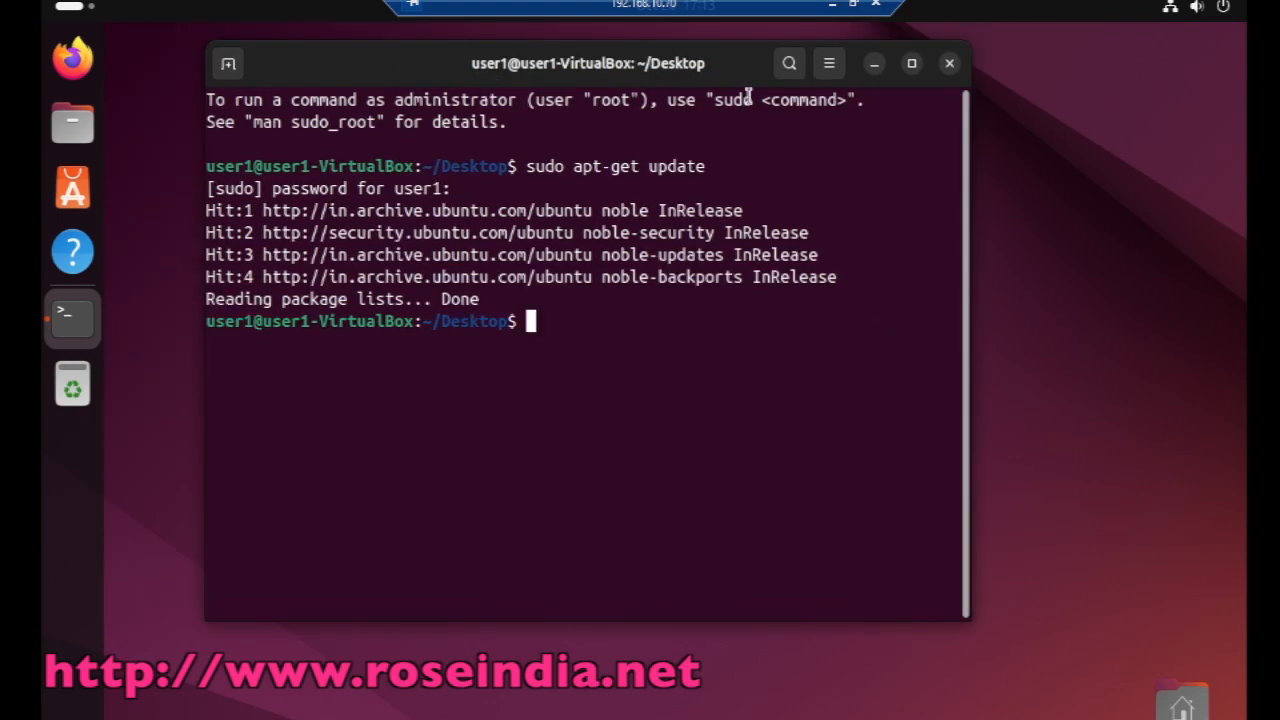
Step: Minimize the Ubuntu VM to view VirtualBox Manager, then bring the VM back
click(832, 6)
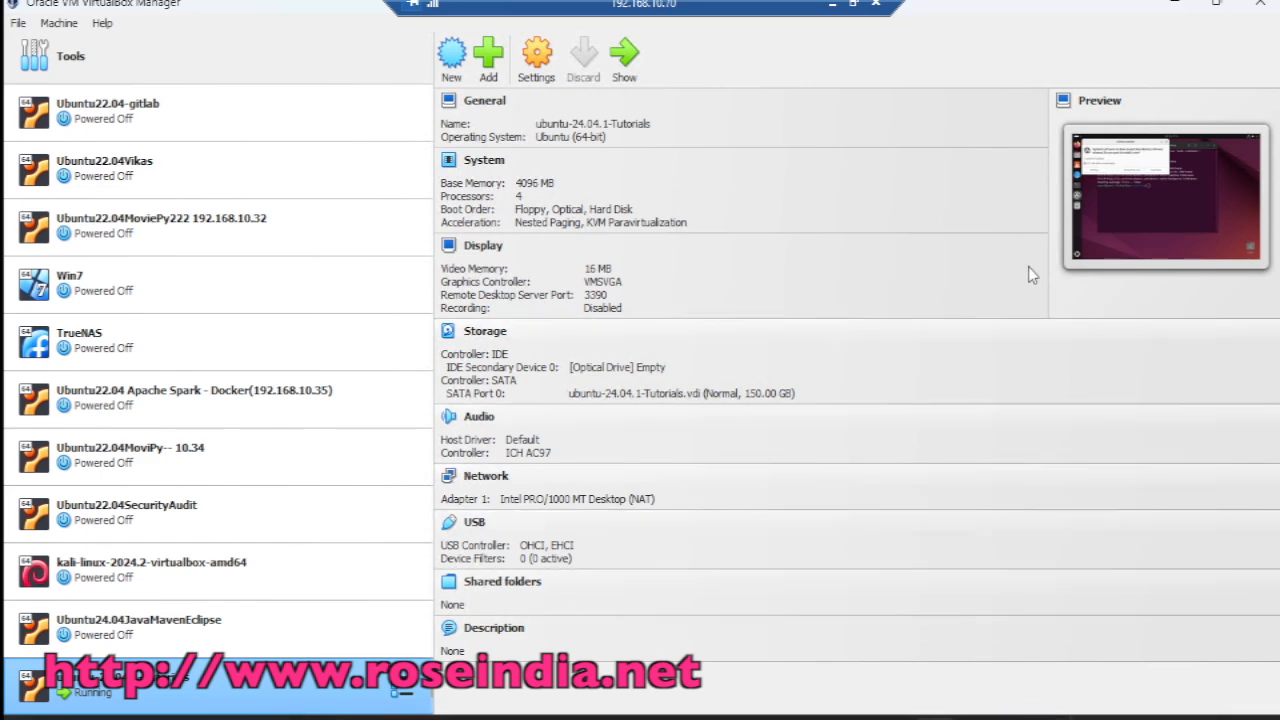
click(620, 55)
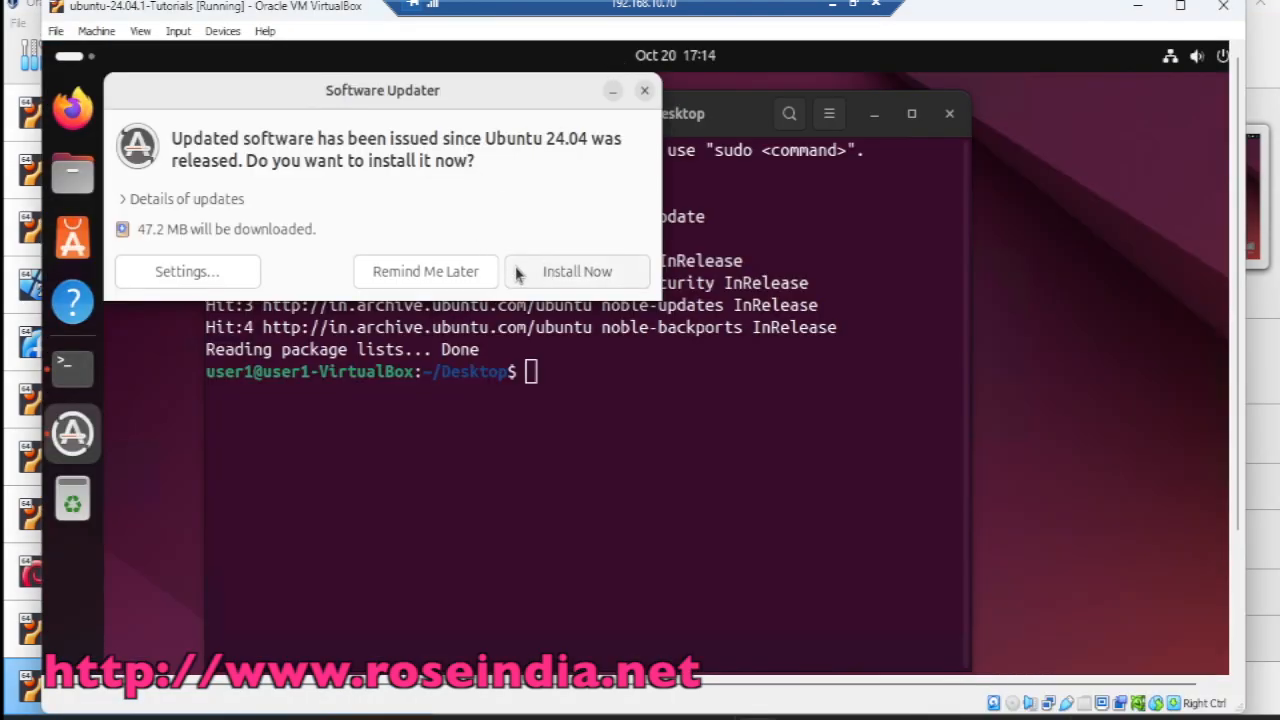
Step: Dismiss Software Updater, insert the Guest Additions CD image, and maximize the VM window
click(459, 272)
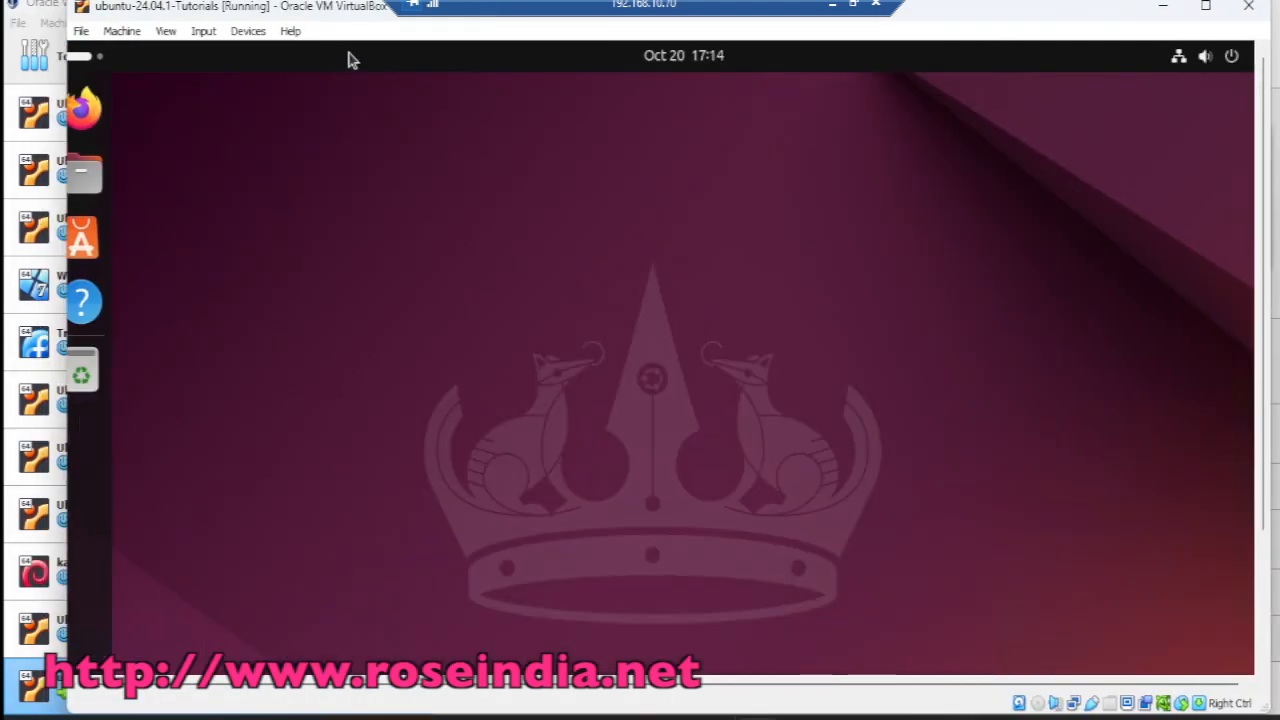
click(246, 32)
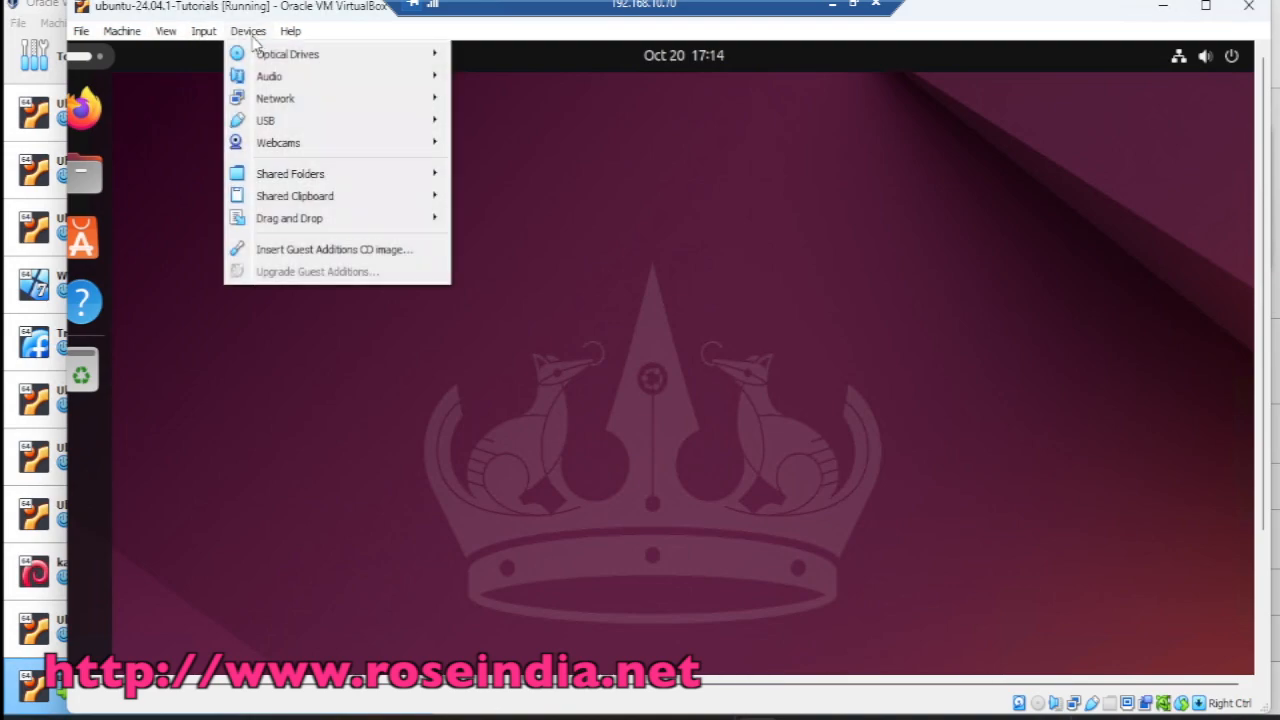
click(315, 250)
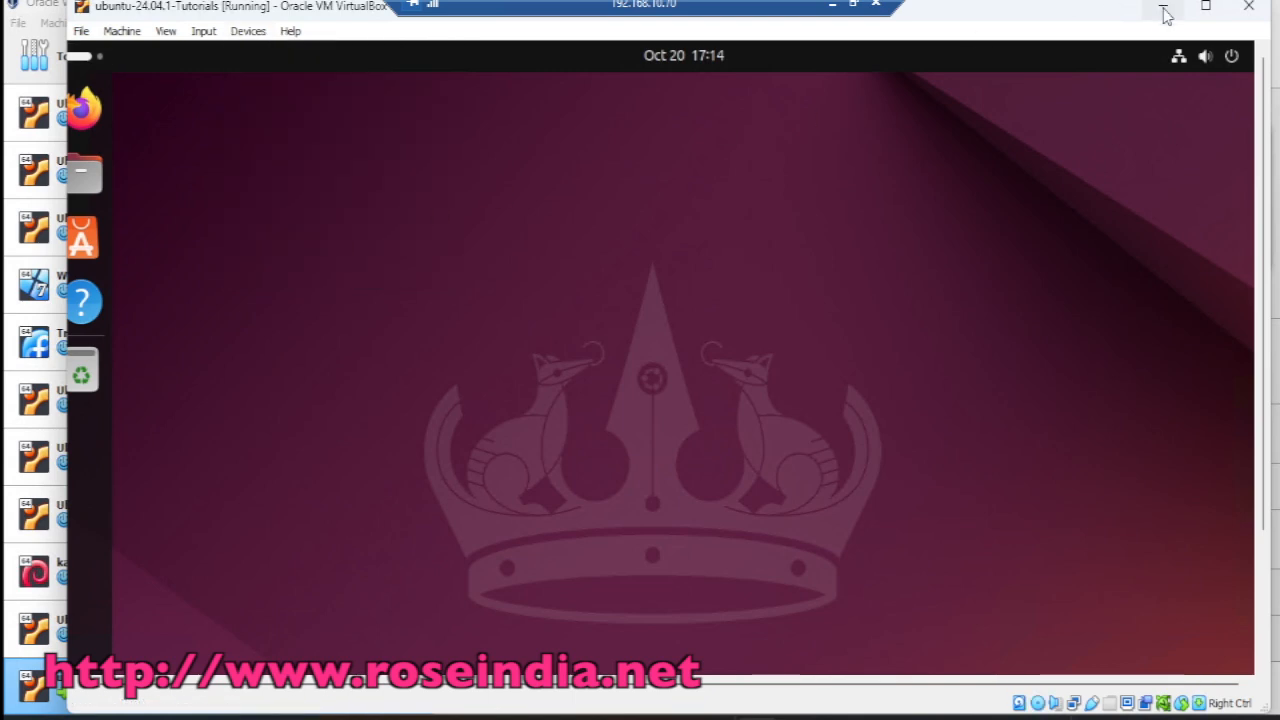
click(1206, 8)
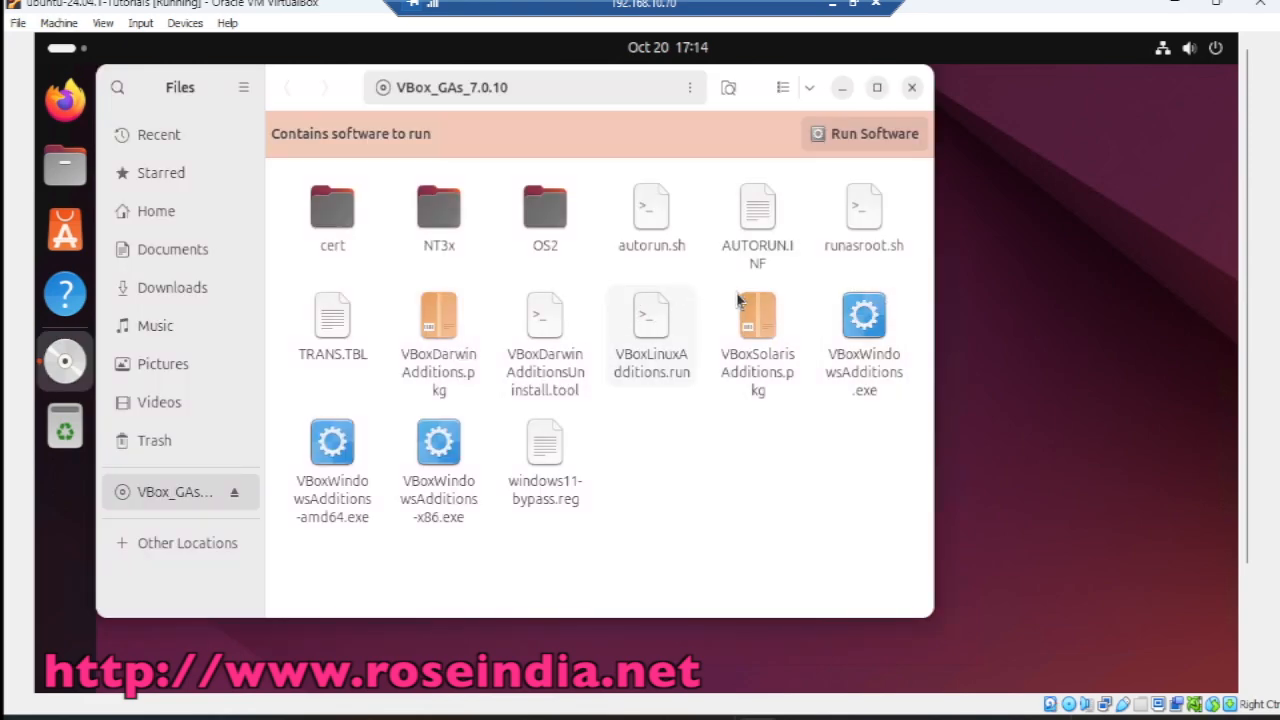
Step: Run autorun.sh from the Guest Additions disc as a program, authenticating with the password
click(860, 212)
click(647, 225)
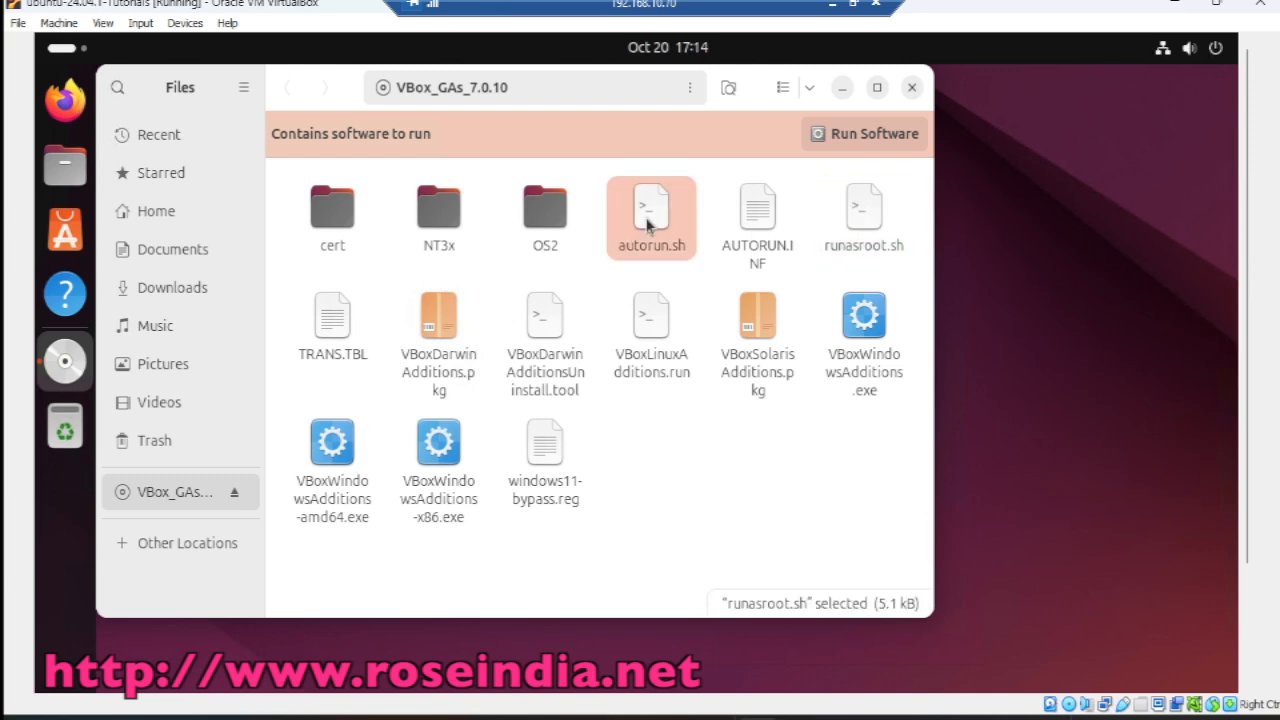
right_click(647, 225)
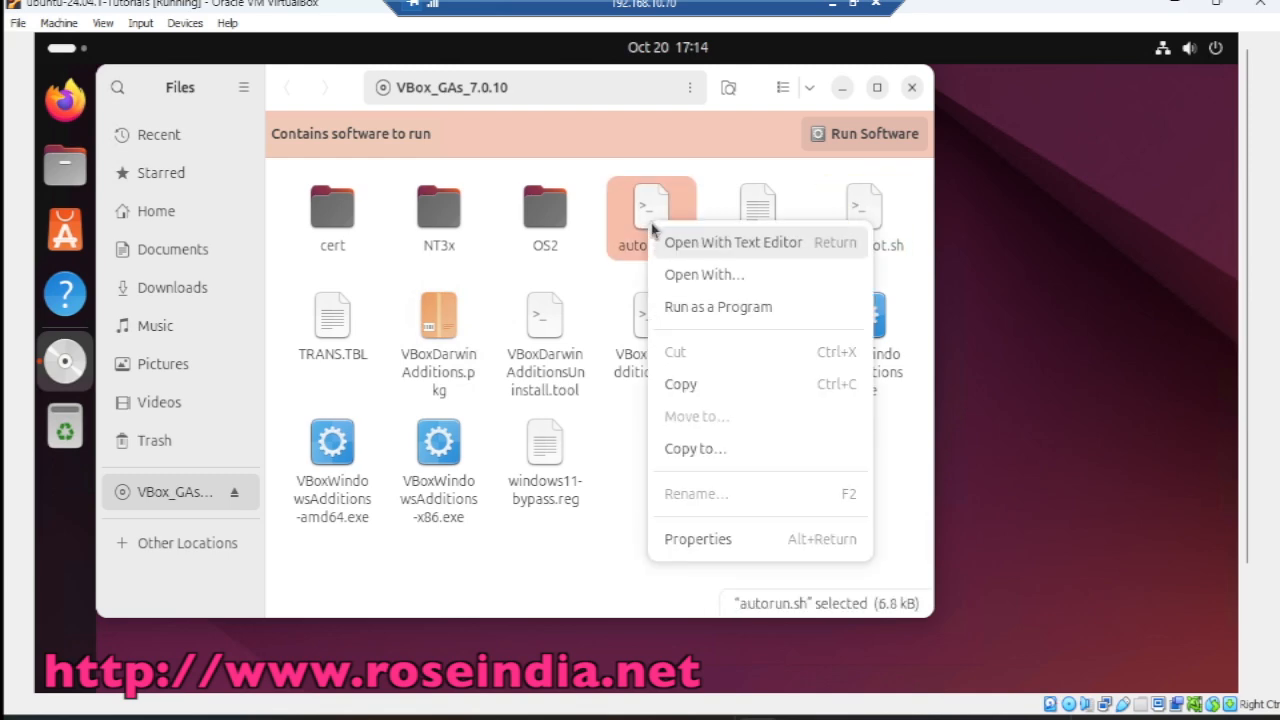
click(739, 305)
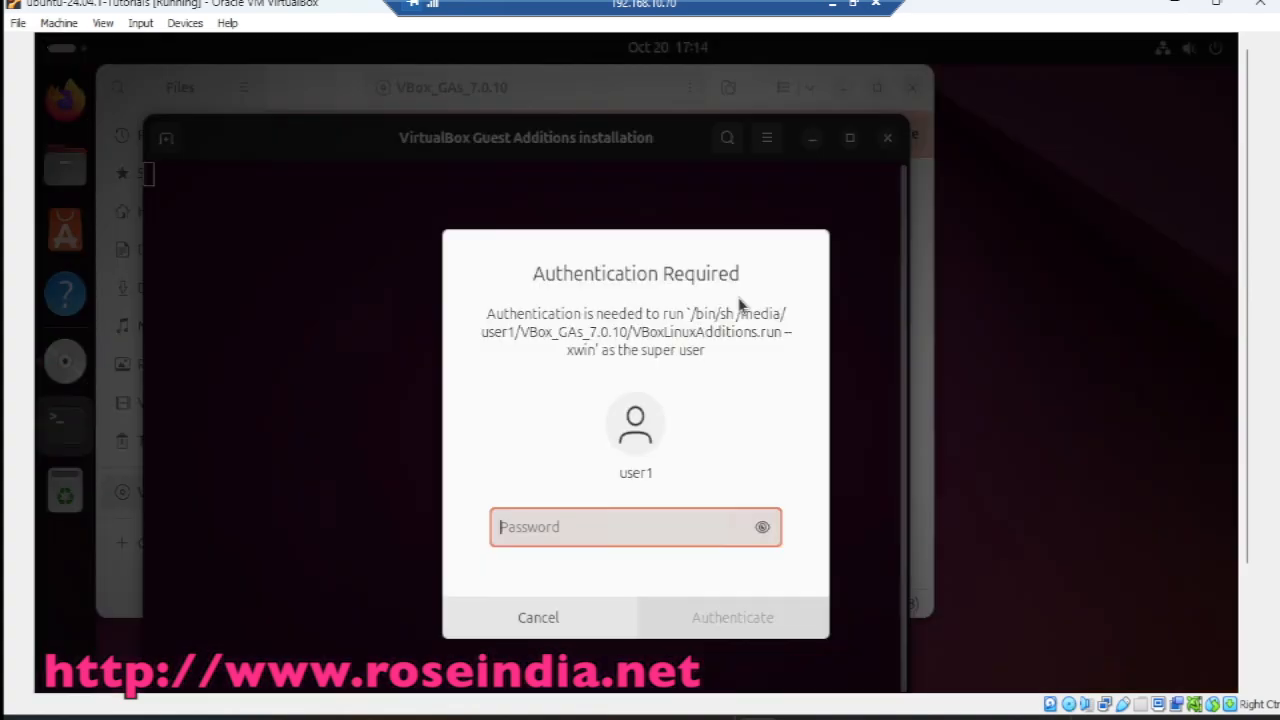
text(•••)
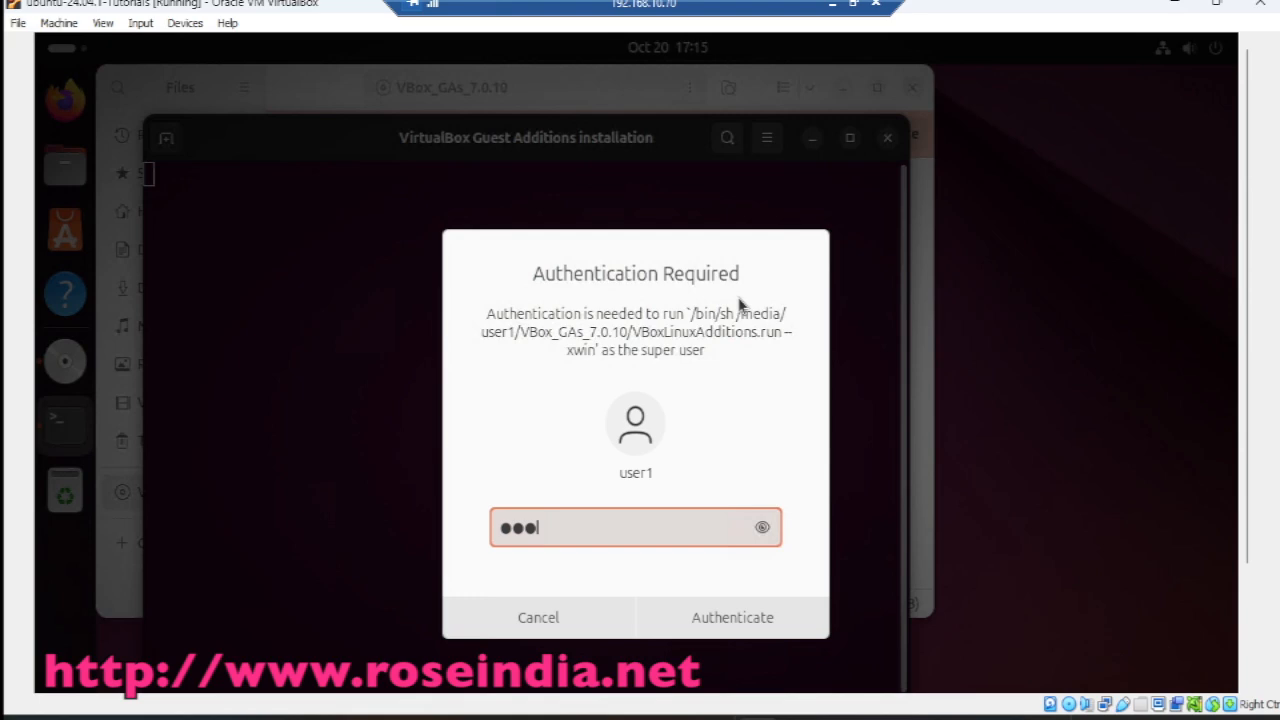
key(Return)
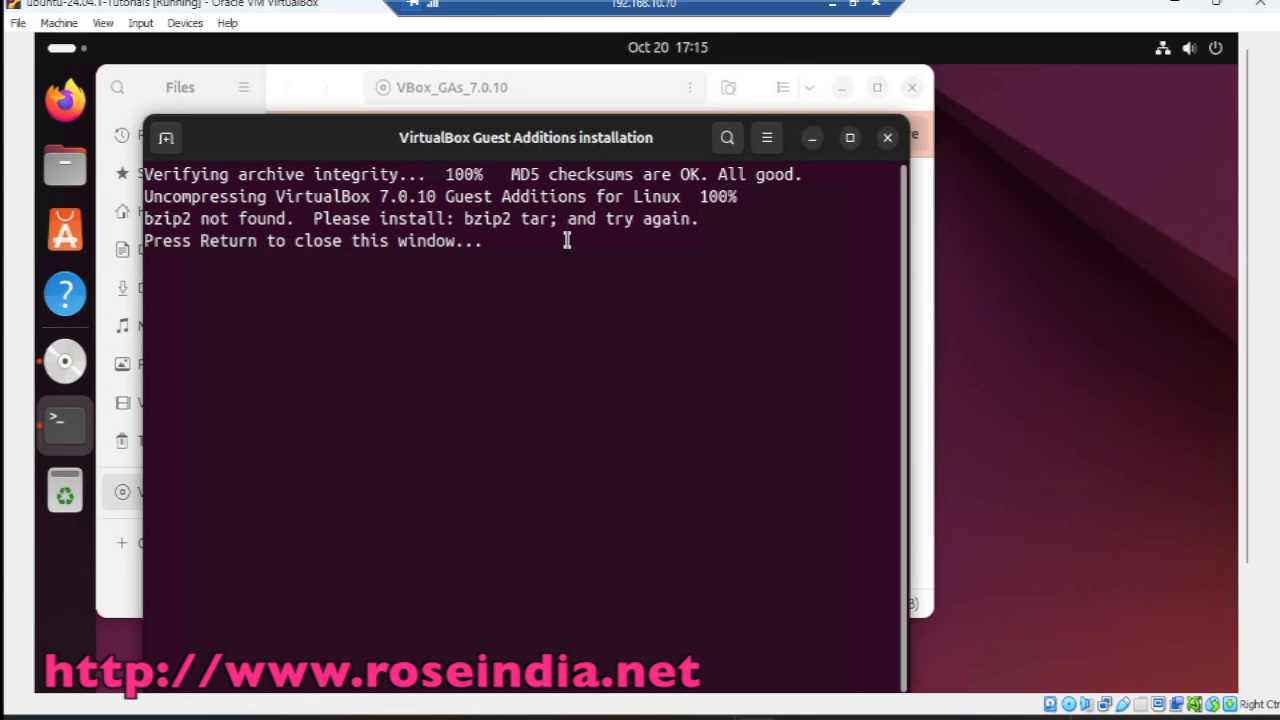
Step: In a new terminal tab, install bzip2 with sudo apt-get install bzip2
click(167, 139)
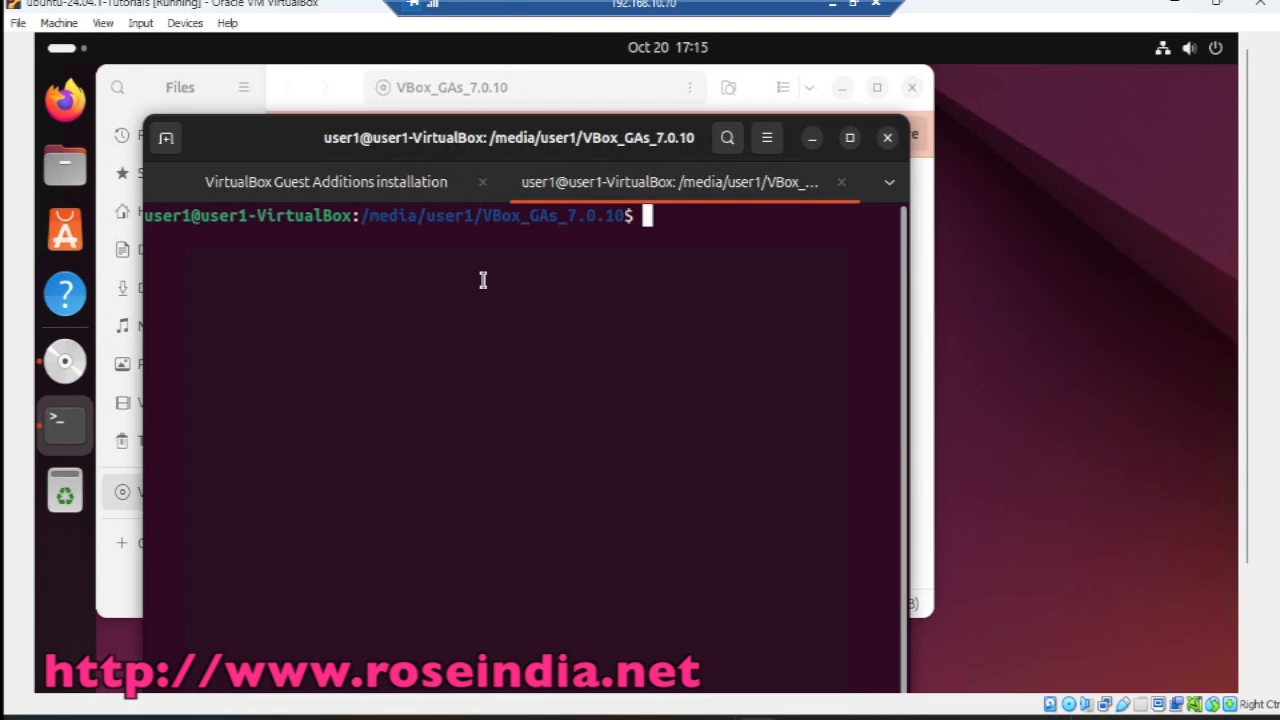
text(ap)
key(BackSpace)
key(BackSpace)
text(sudo apt-get )
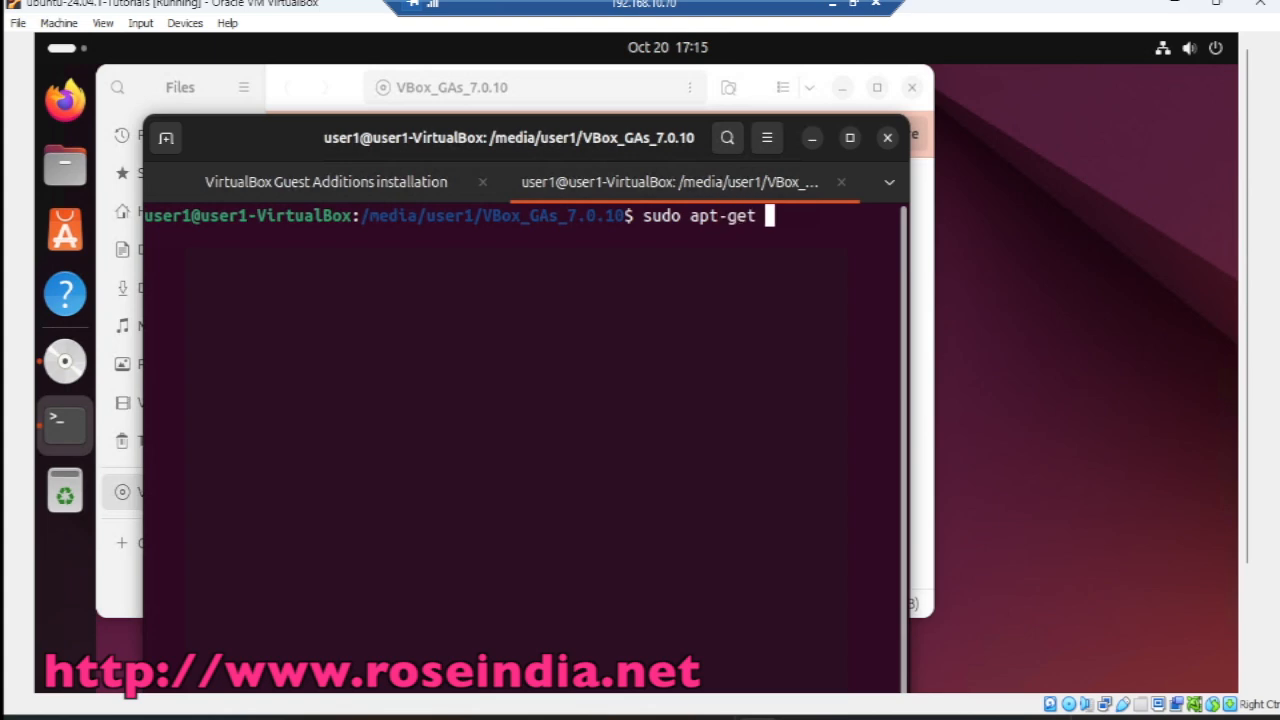
text(install ba)
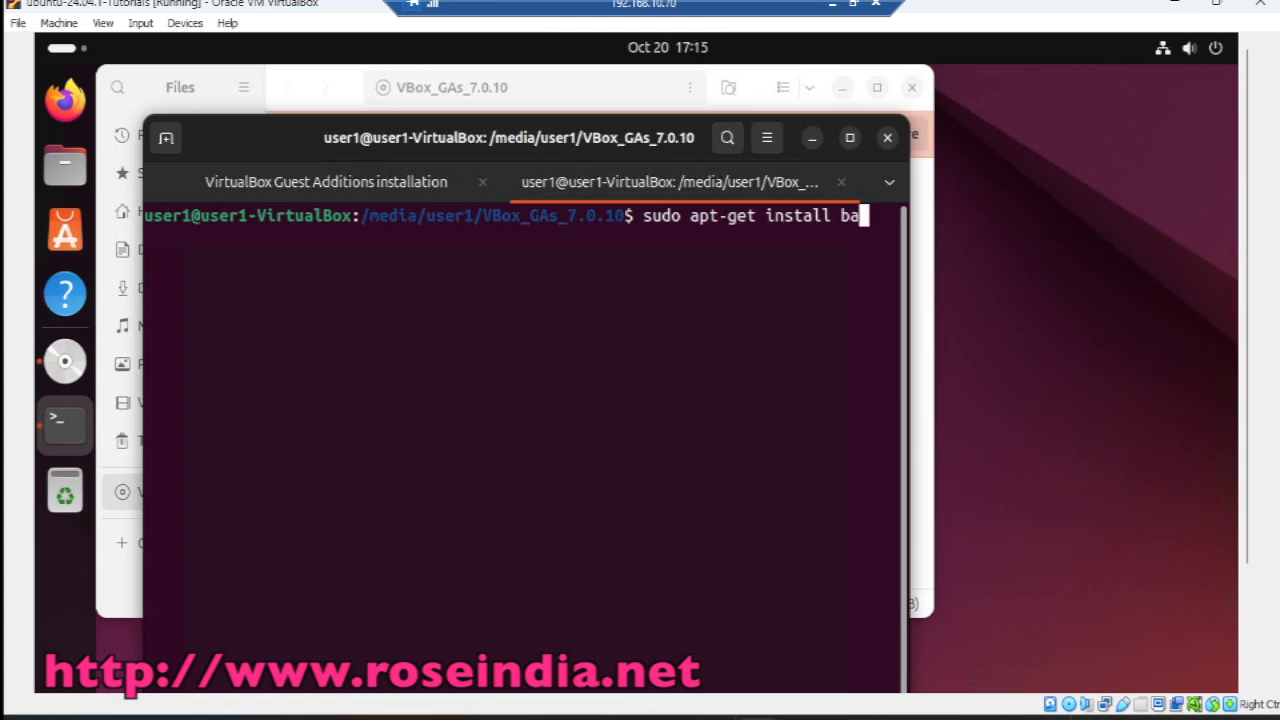
key(BackSpace)
text(zip2)
key(Return)
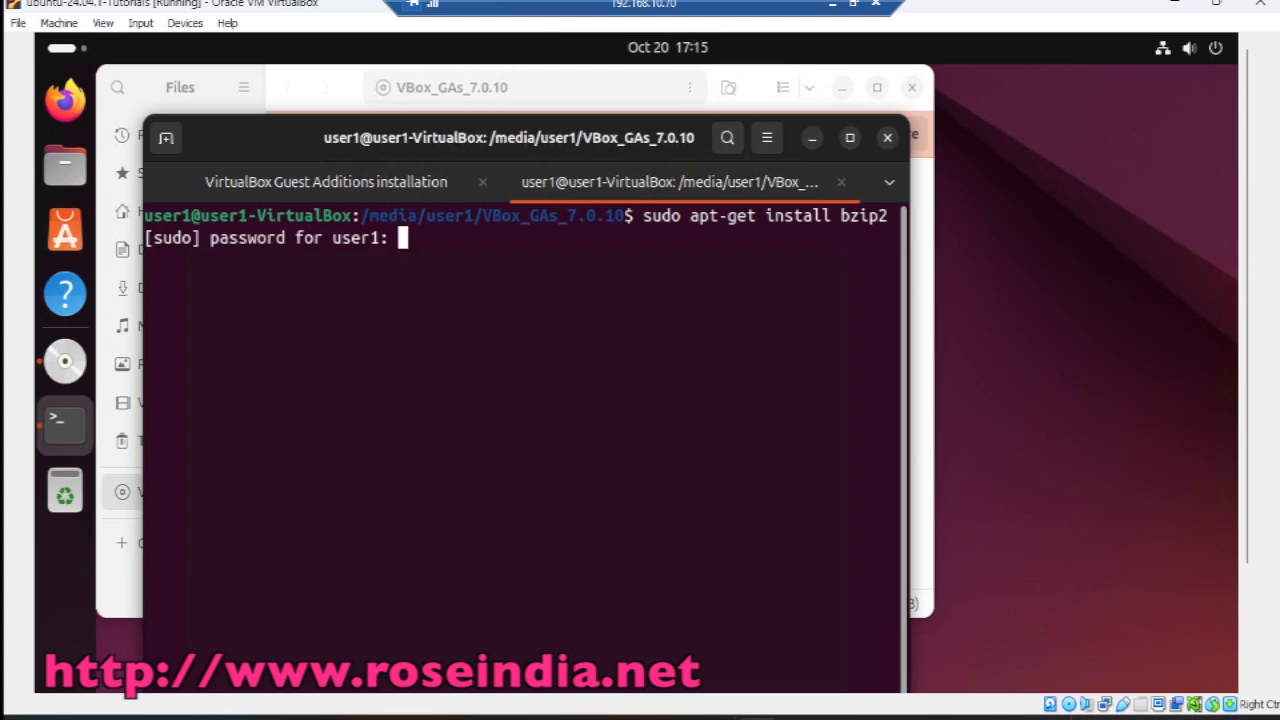
key(Return)
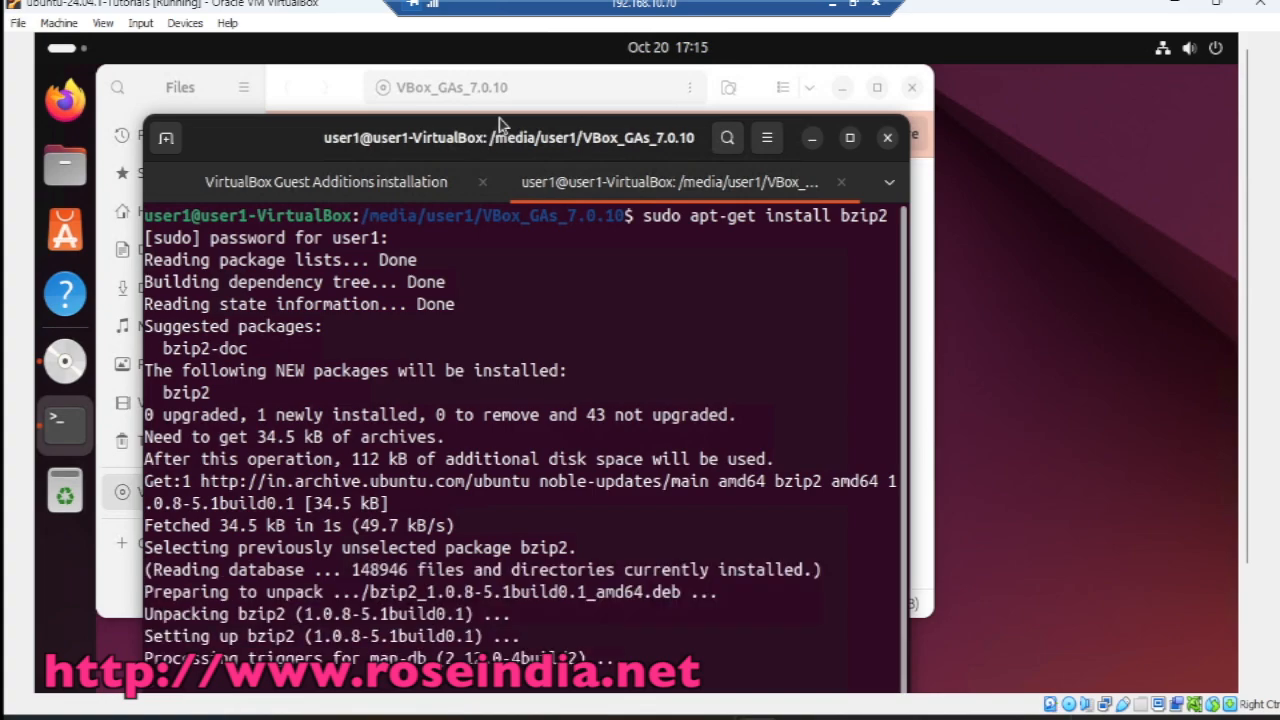
Step: Shrink and move the terminal aside and raise the Guest Additions file manager window
drag(500, 113, 503, 171)
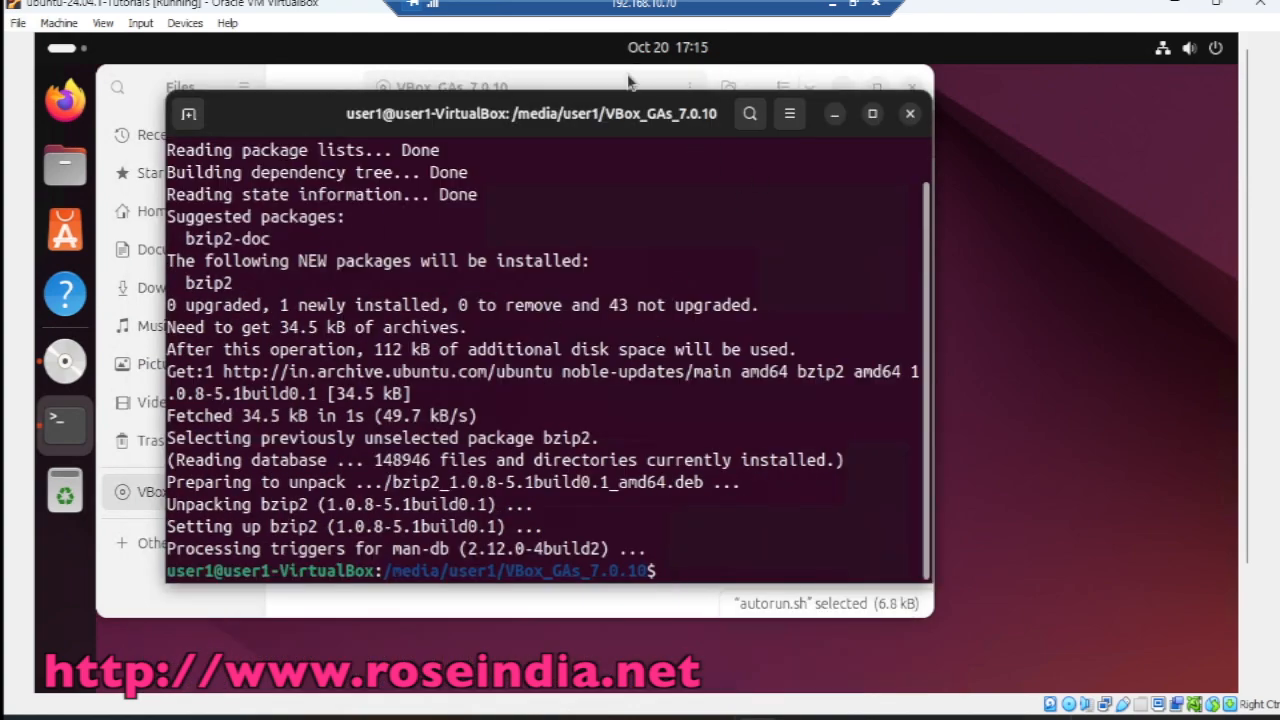
drag(613, 118, 760, 130)
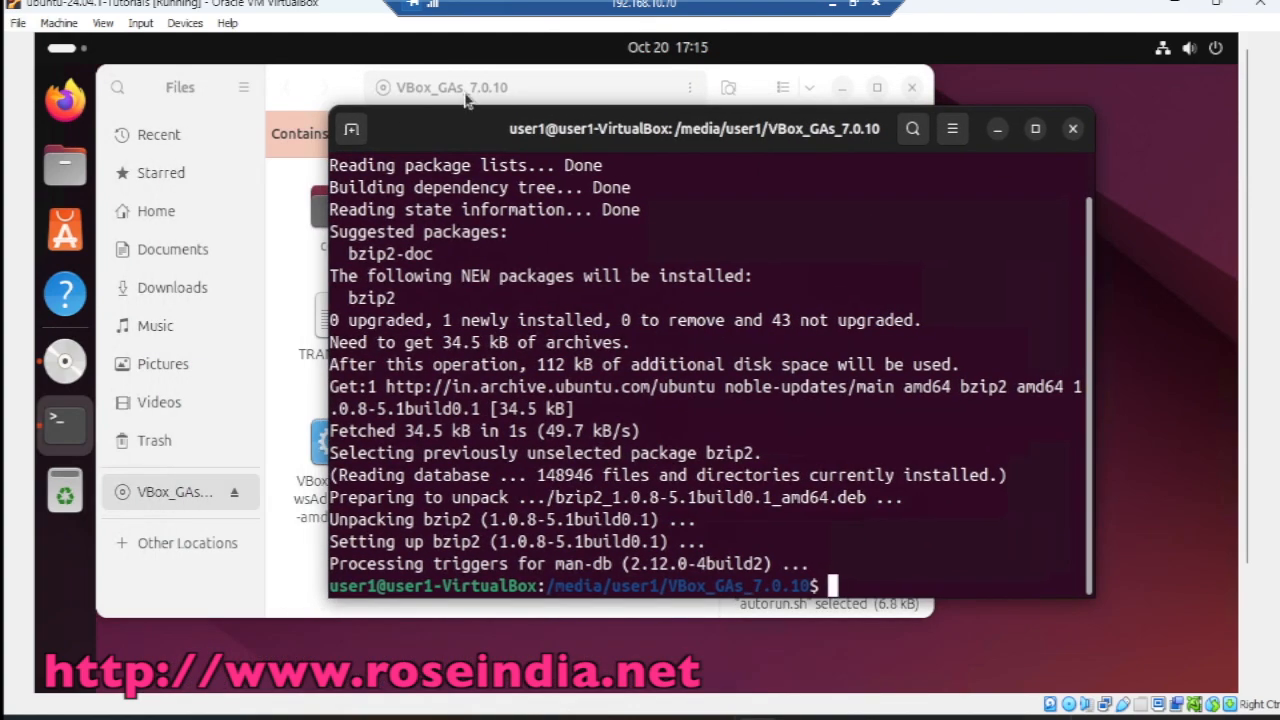
click(314, 97)
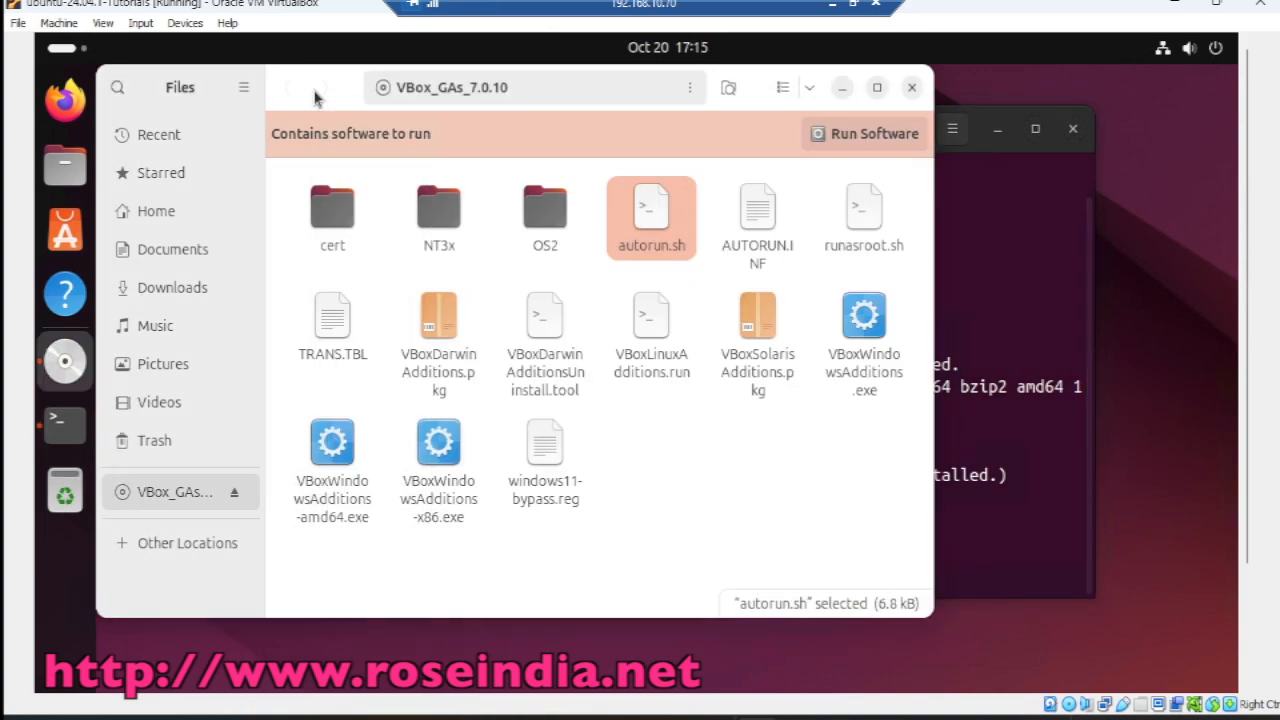
Step: Rerun autorun.sh as a program with the admin password
right_click(658, 238)
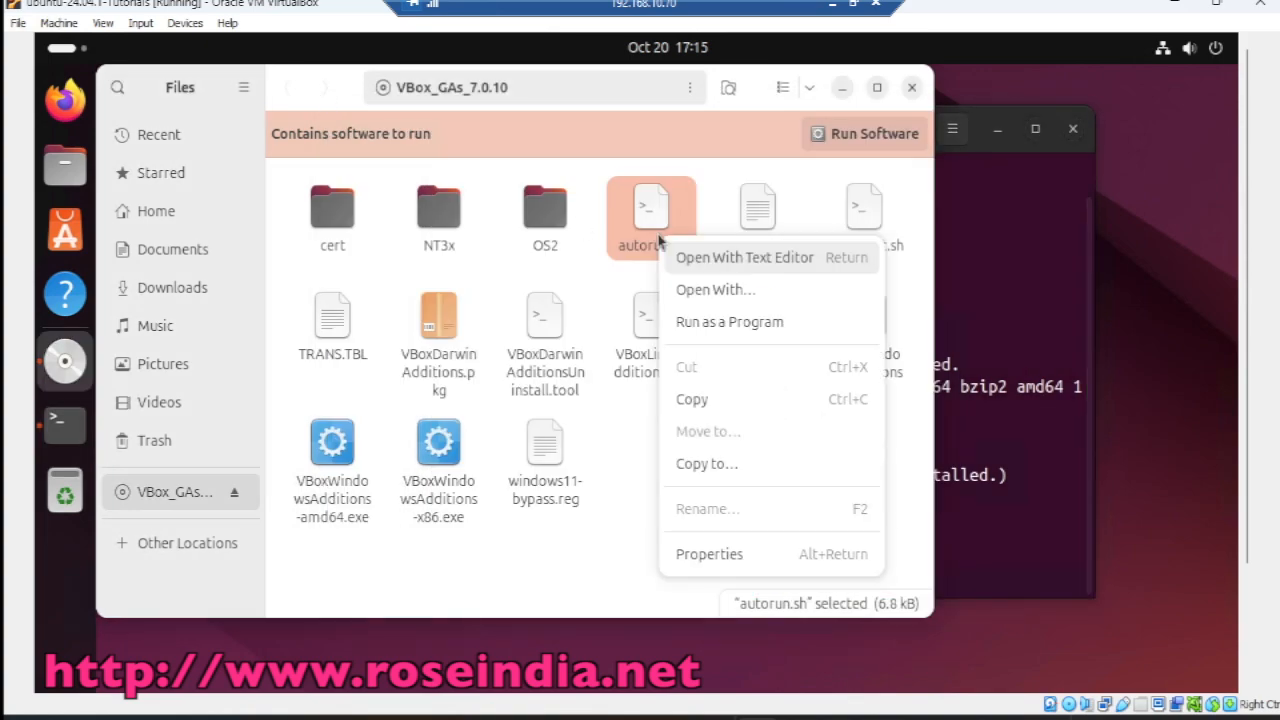
click(739, 317)
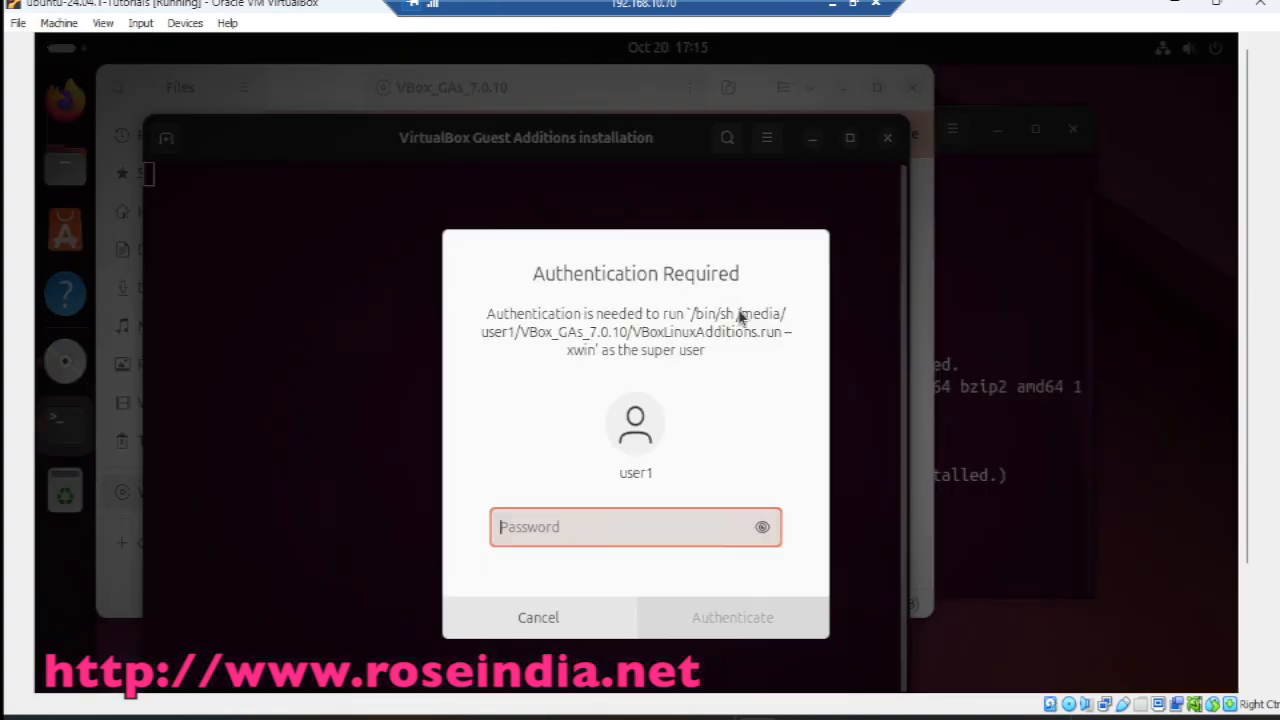
text(123)
key(Return)
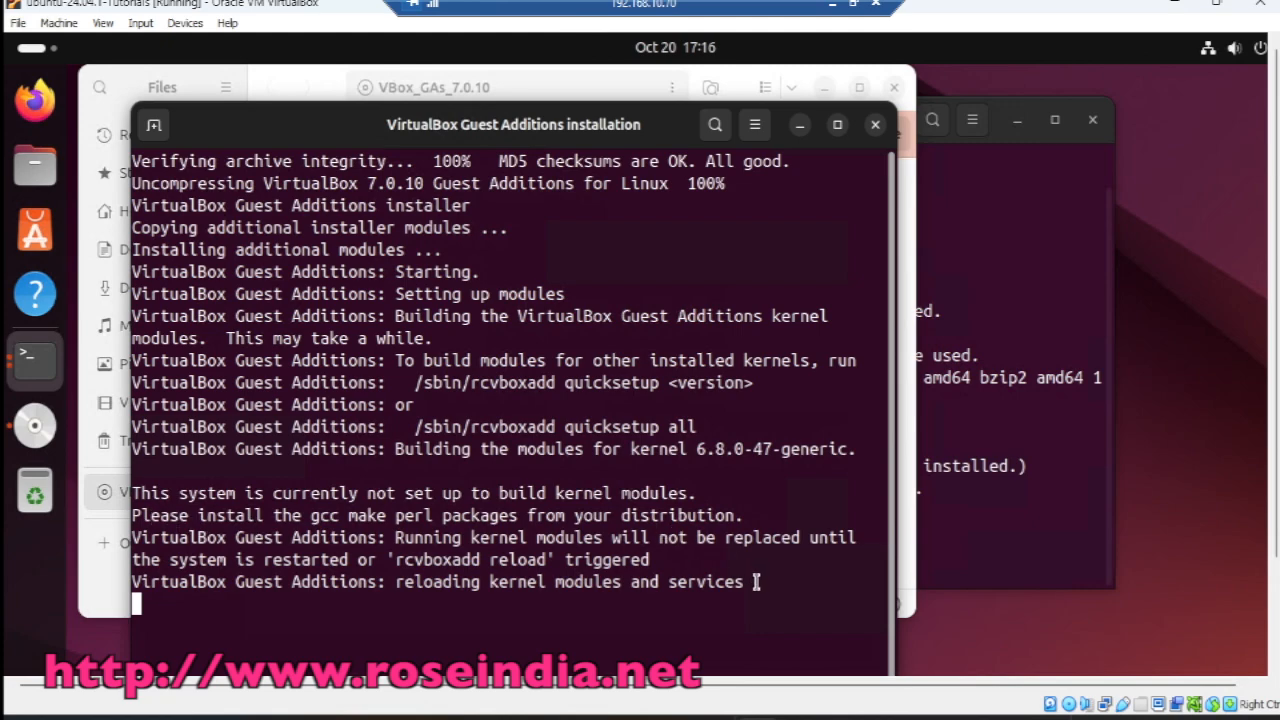
Step: Select and copy the installer output requesting gcc, make and perl
drag(756, 581, 137, 163)
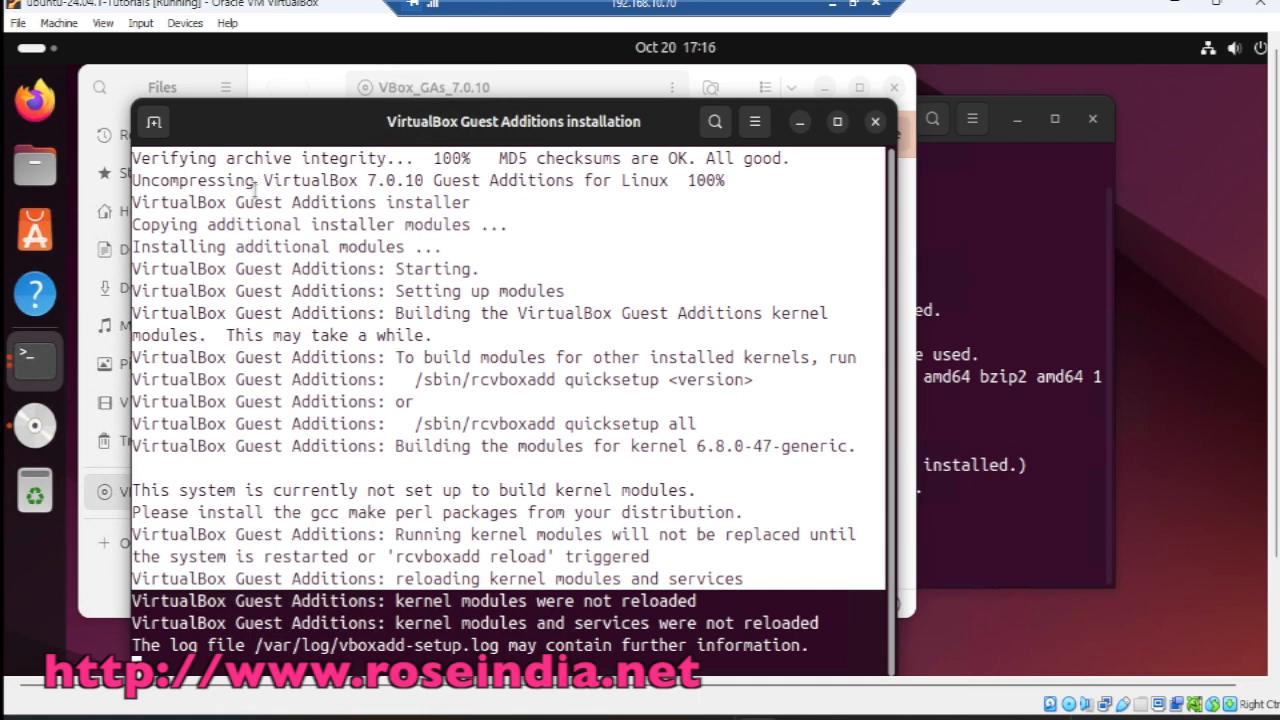
right_click(255, 185)
click(320, 211)
click(373, 343)
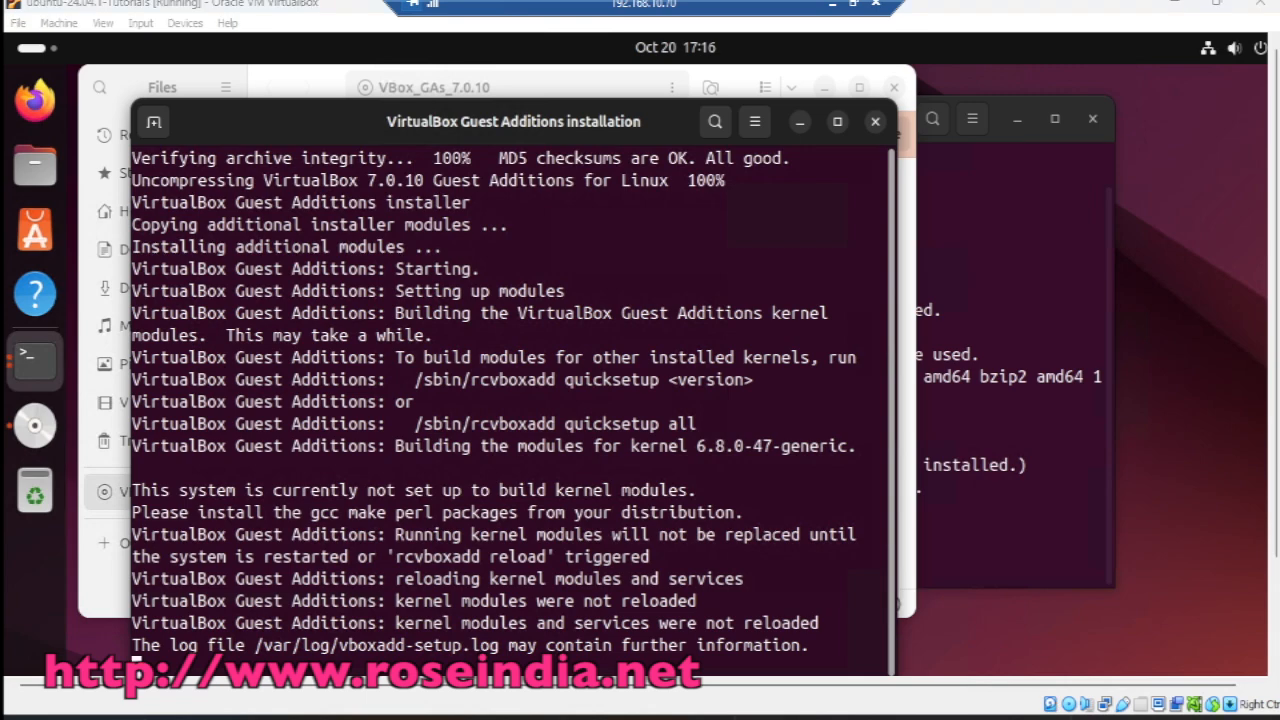
click(171, 717)
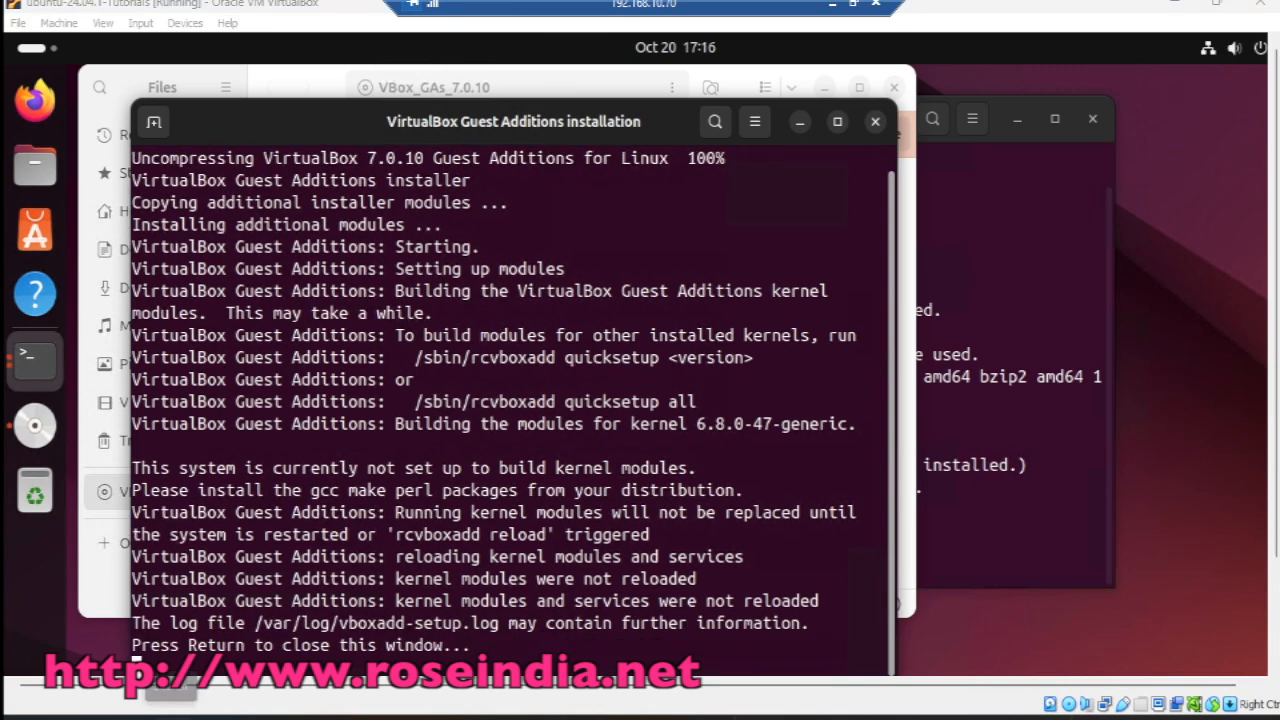
text(ote)
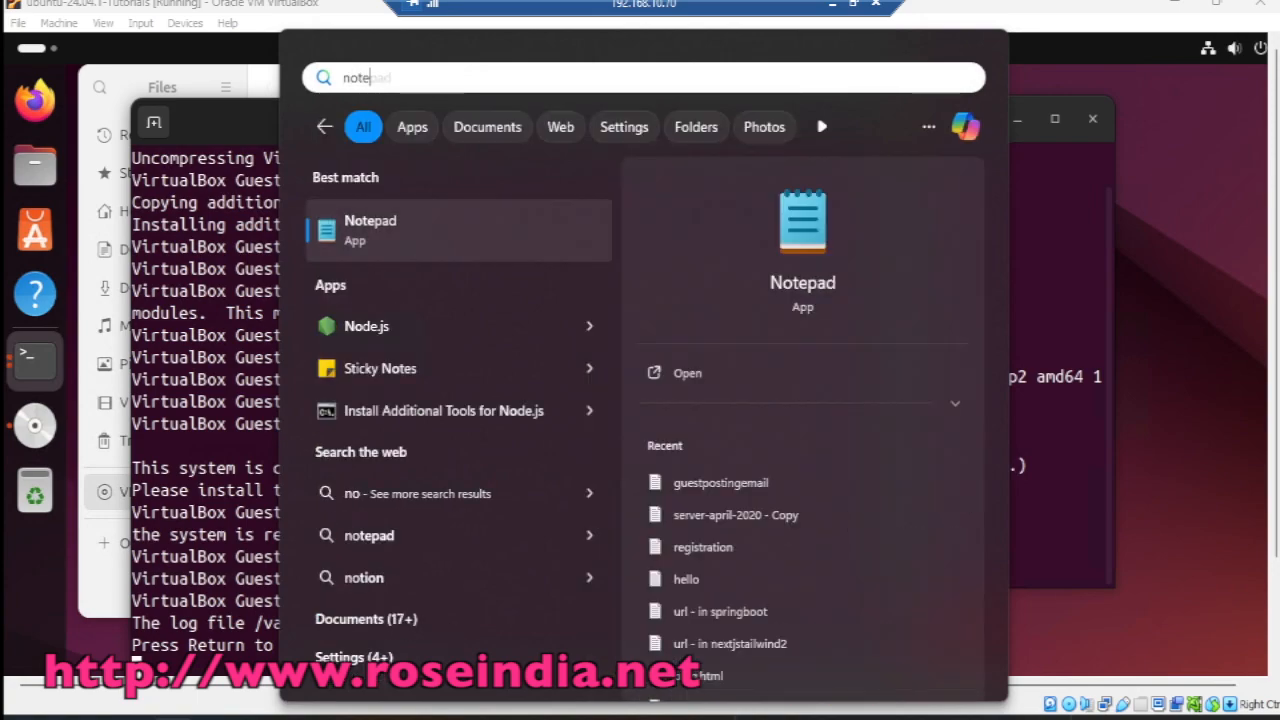
click(352, 238)
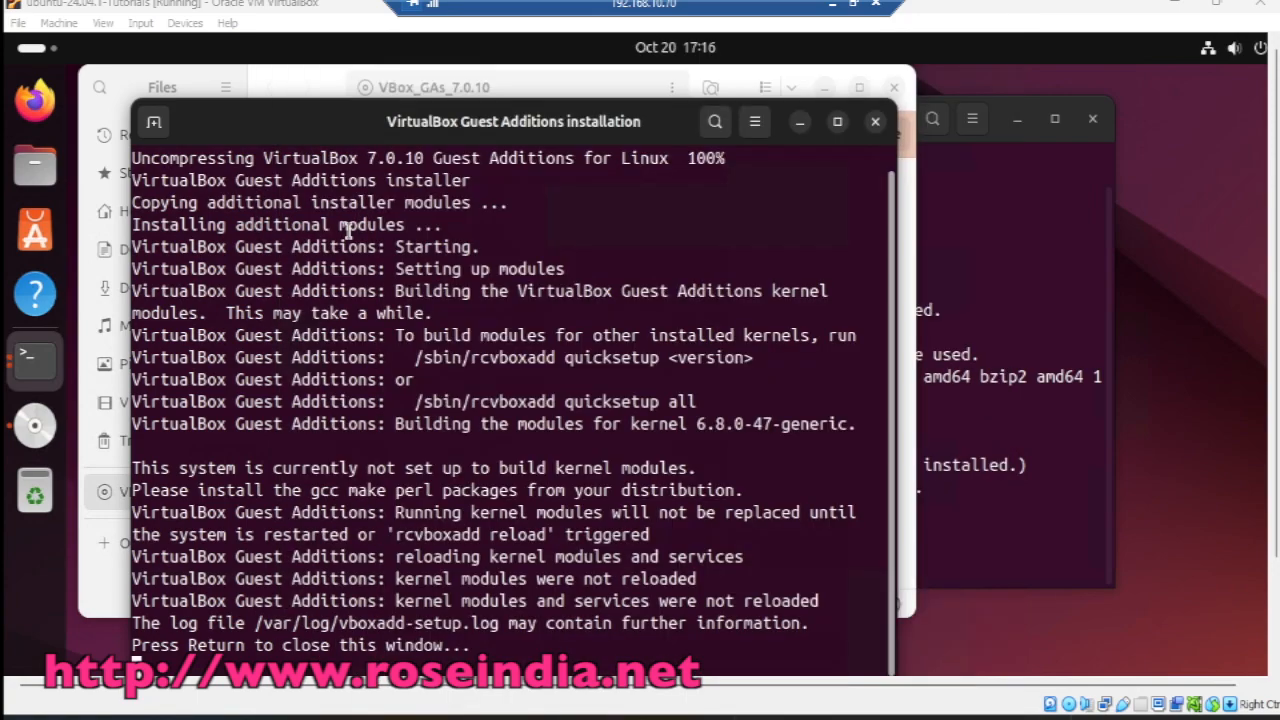
text(4096)
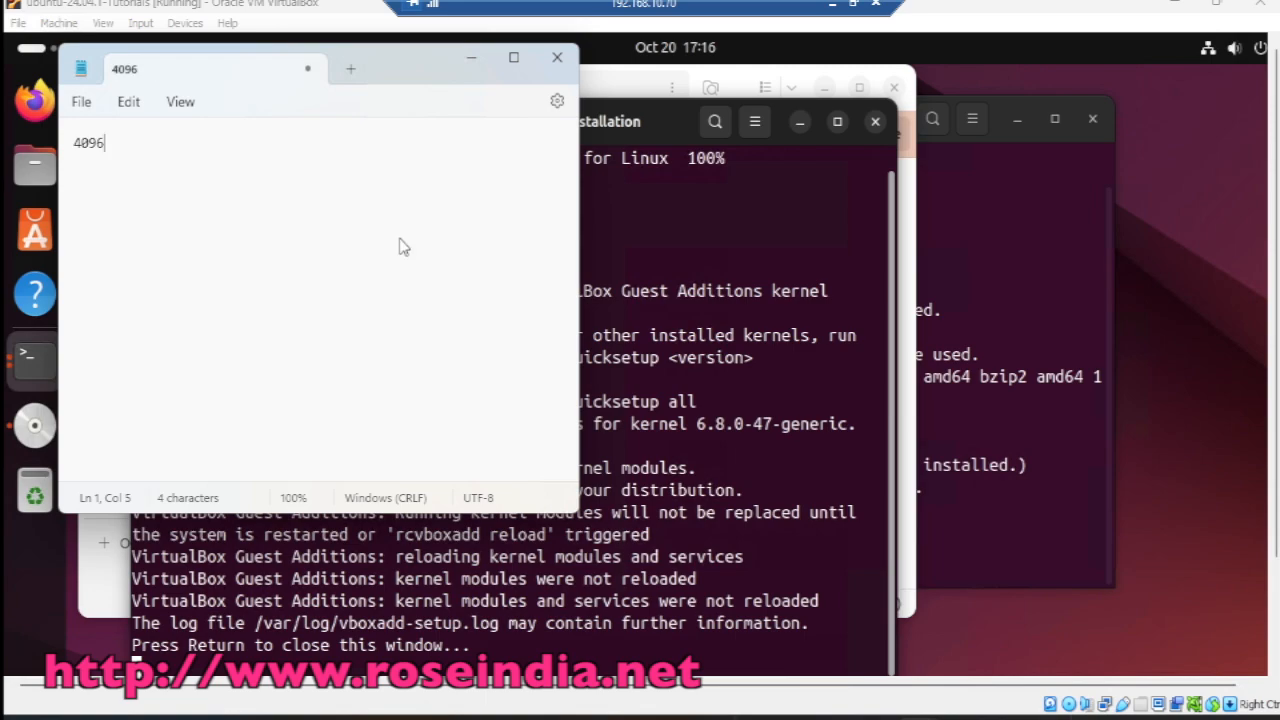
key(BackSpace)
key(BackSpace)
key(BackSpace)
drag(400, 63, 1016, 80)
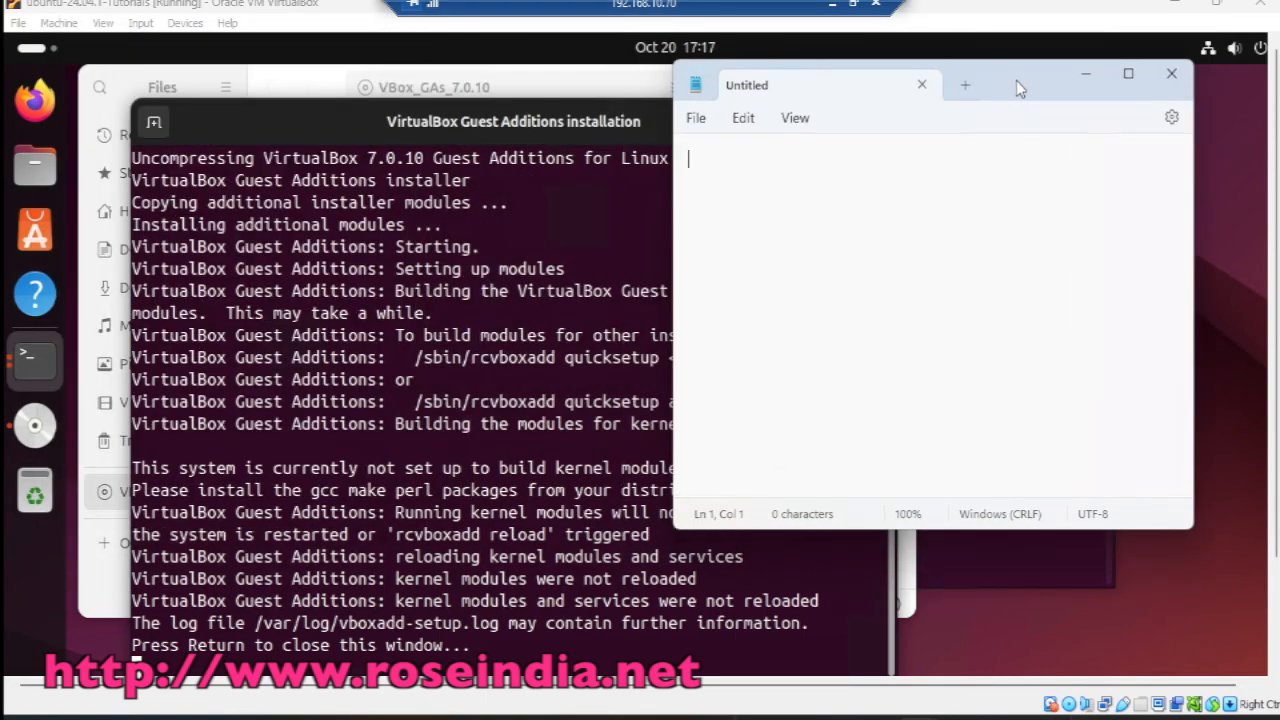
click(1091, 73)
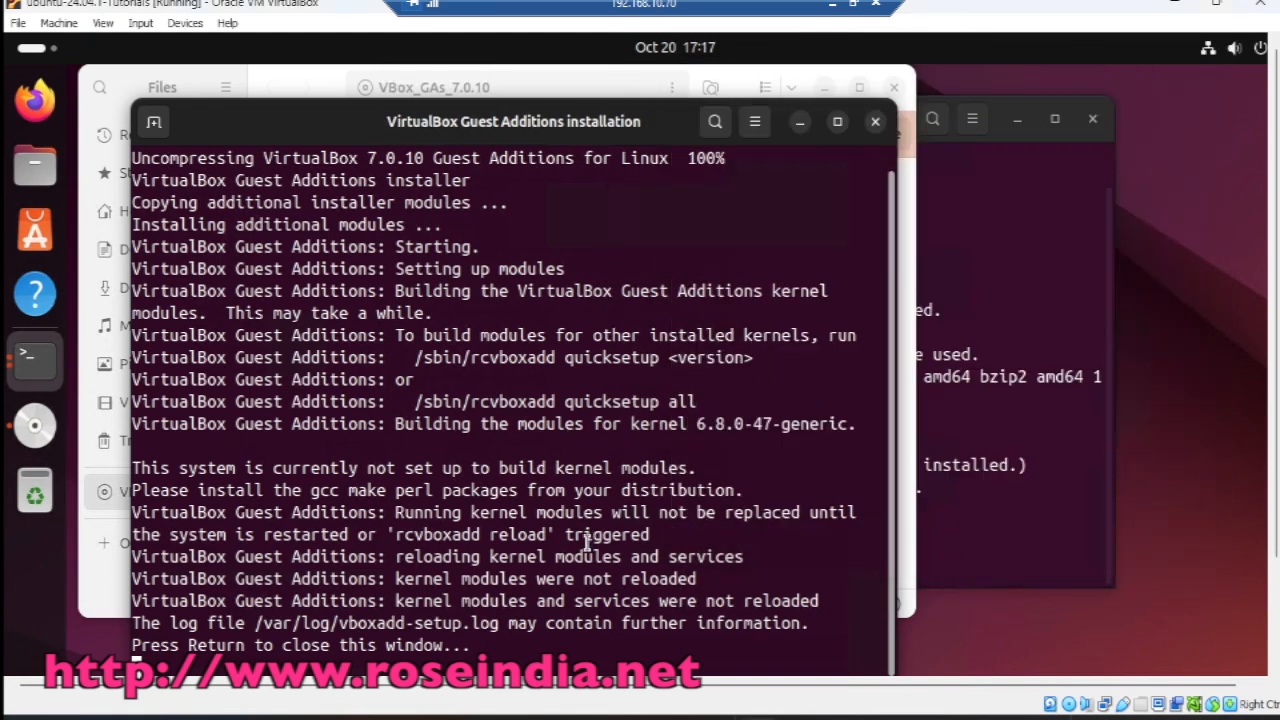
right_click(1177, 385)
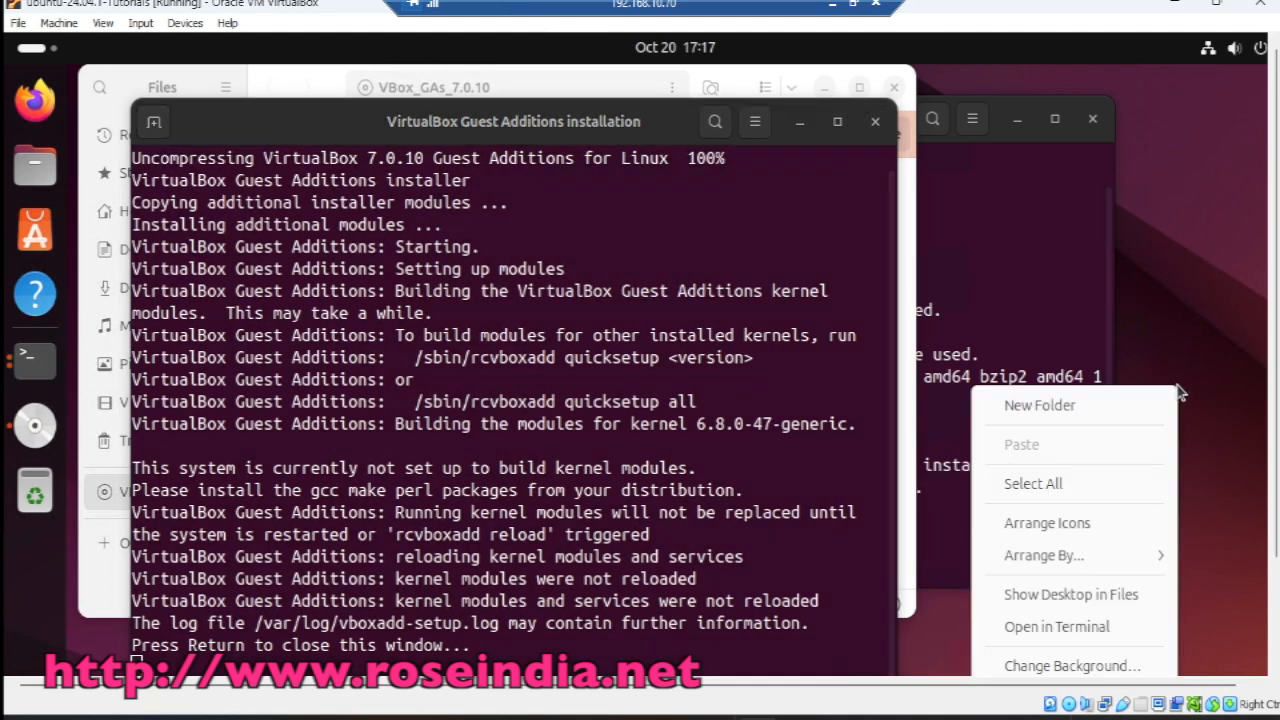
Step: Open install.txt in gedit from a Desktop terminal and select the gcc, make and perl line
click(1063, 627)
text(gf)
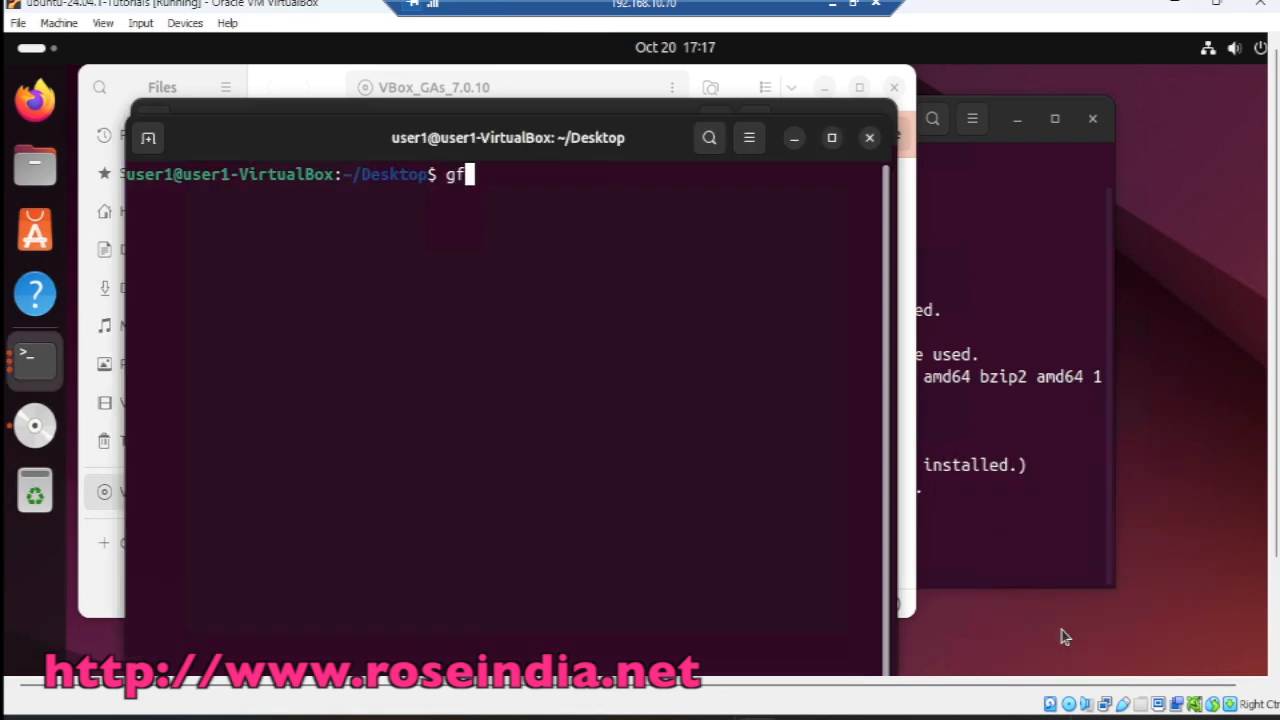
key(BackSpace)
key(BackSpace)
text(gedit )
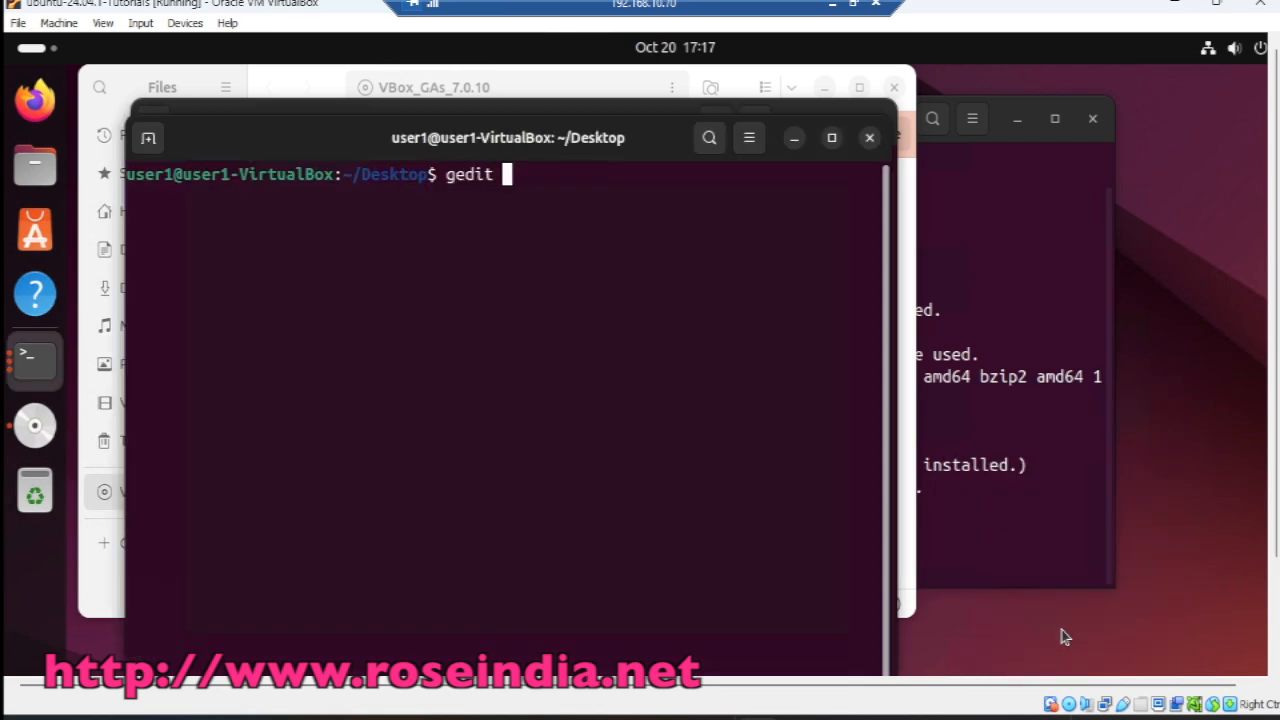
text(istal)
text(l.s)
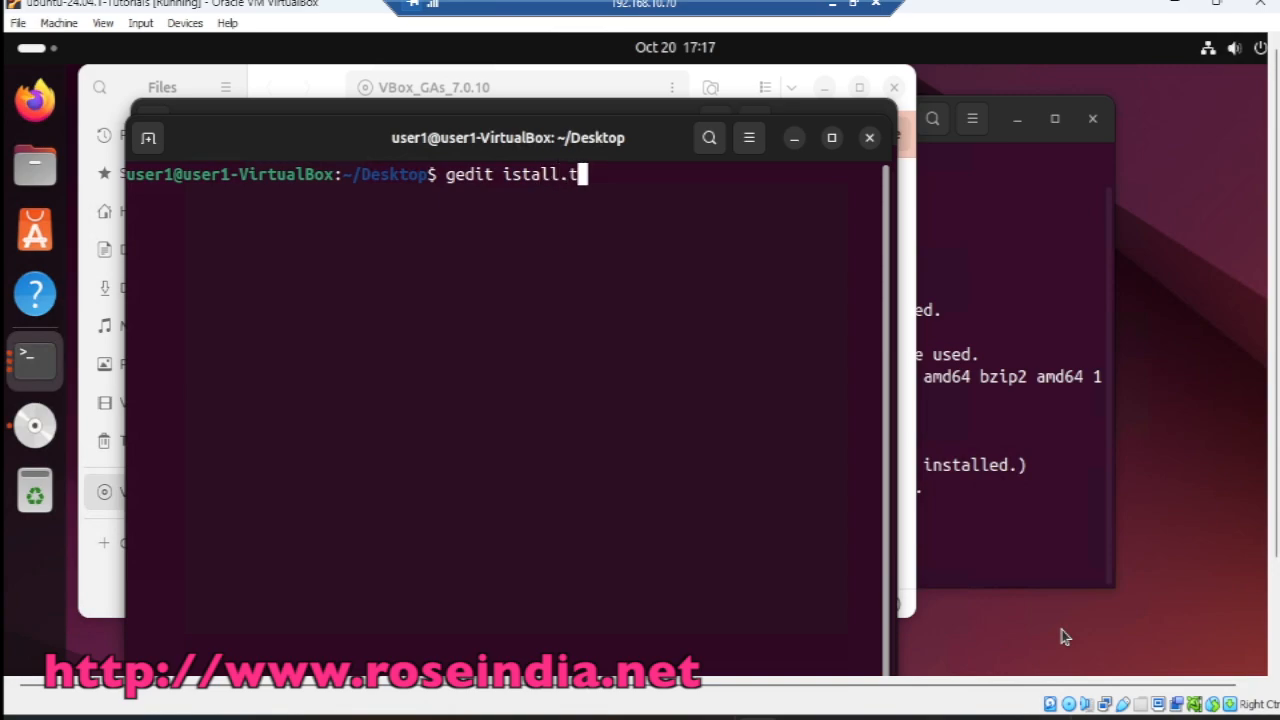
key(BackSpace)
key(BackSpace)
key(BackSpace)
key(BackSpace)
key(BackSpace)
key(BackSpace)
key(BackSpace)
text(n)
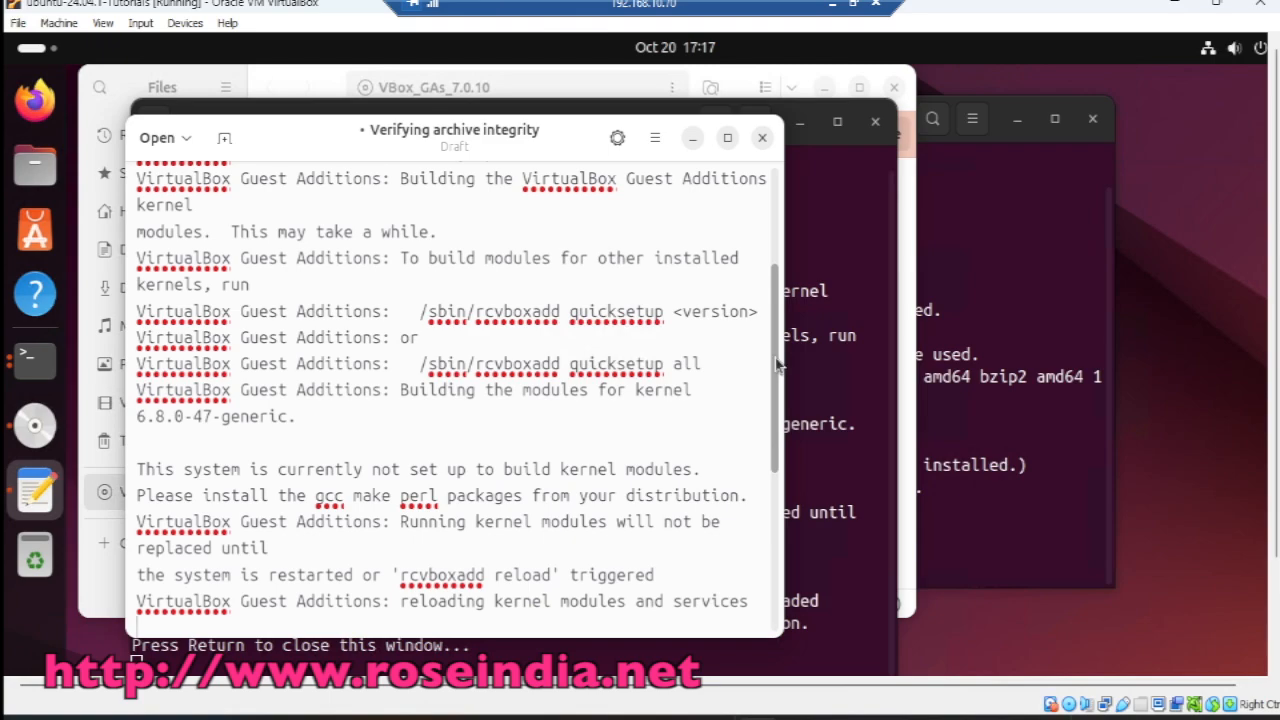
drag(779, 367, 785, 455)
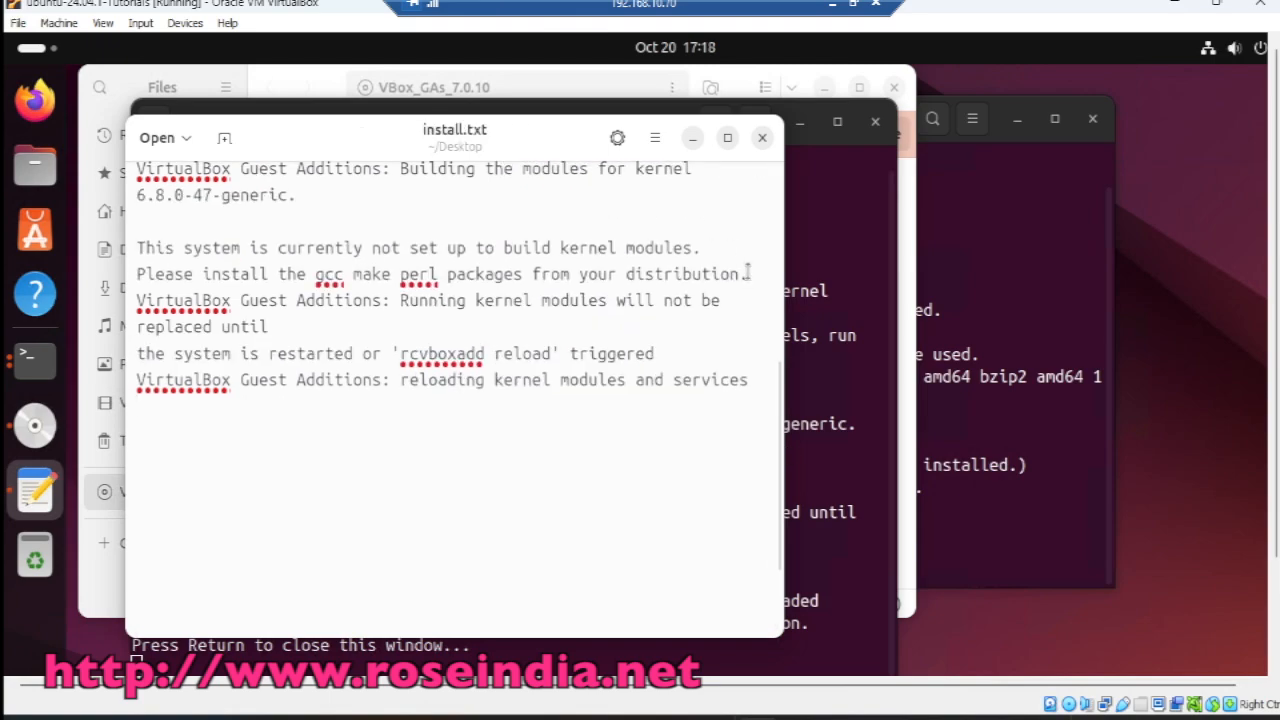
drag(748, 274, 134, 276)
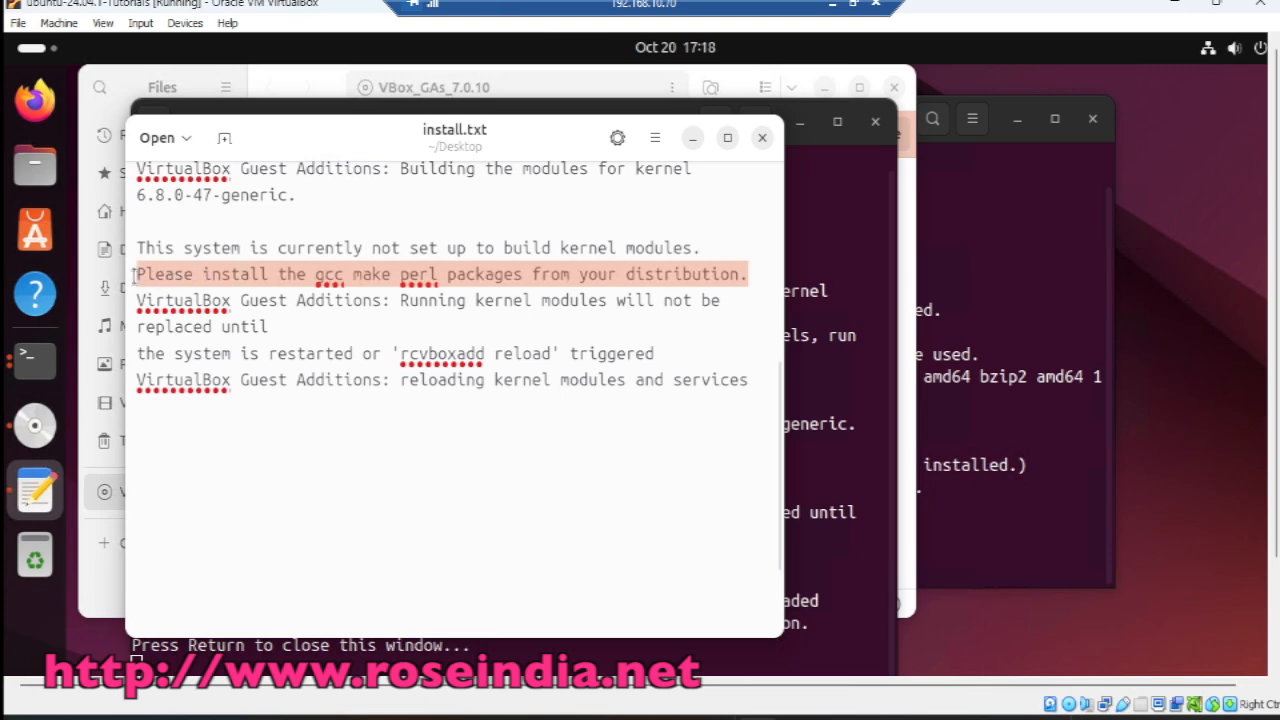
click(35, 100)
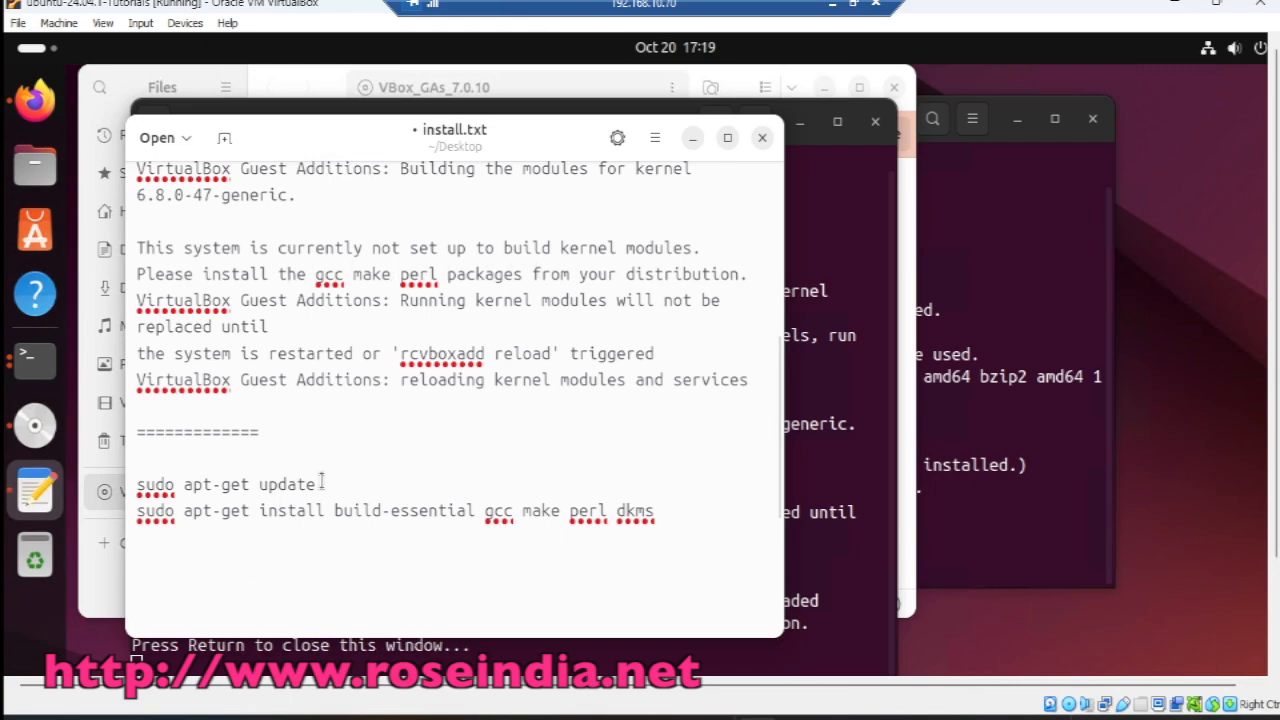
Step: Copy sudo apt-get update from install.txt, run it in the terminal, then select the build-essential command
drag(318, 484, 137, 485)
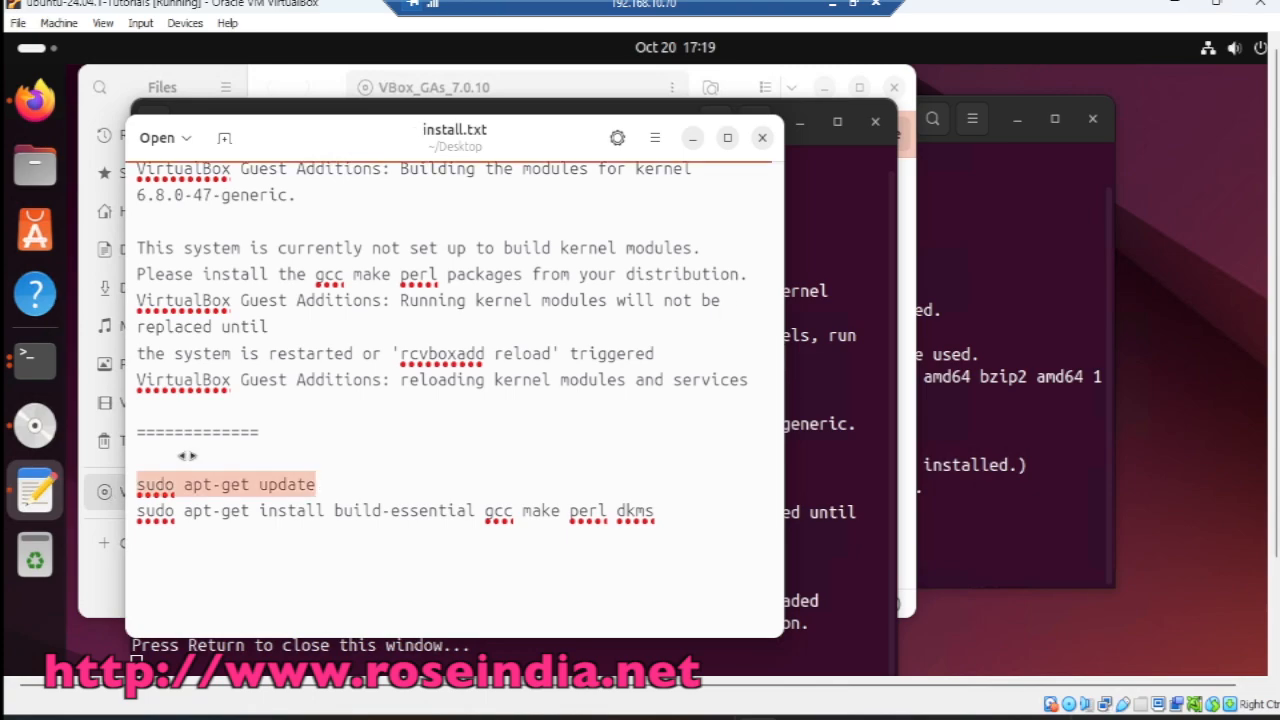
click(983, 310)
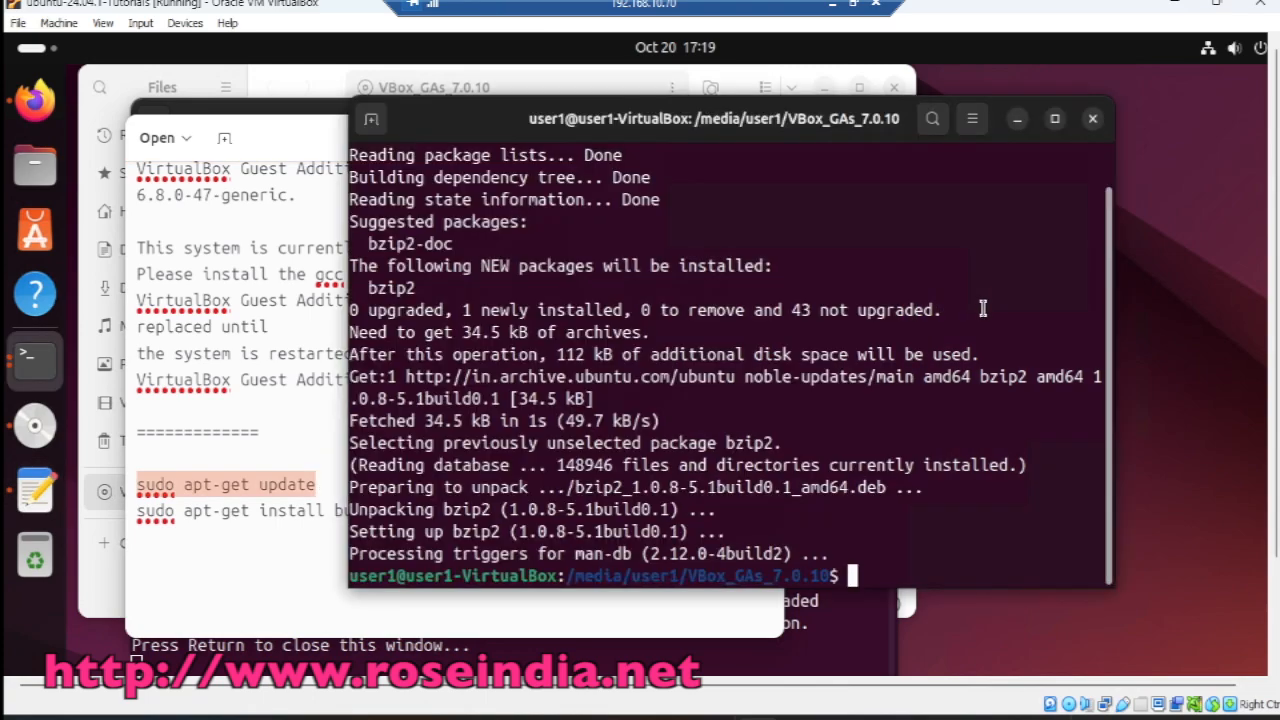
right_click(897, 329)
click(943, 398)
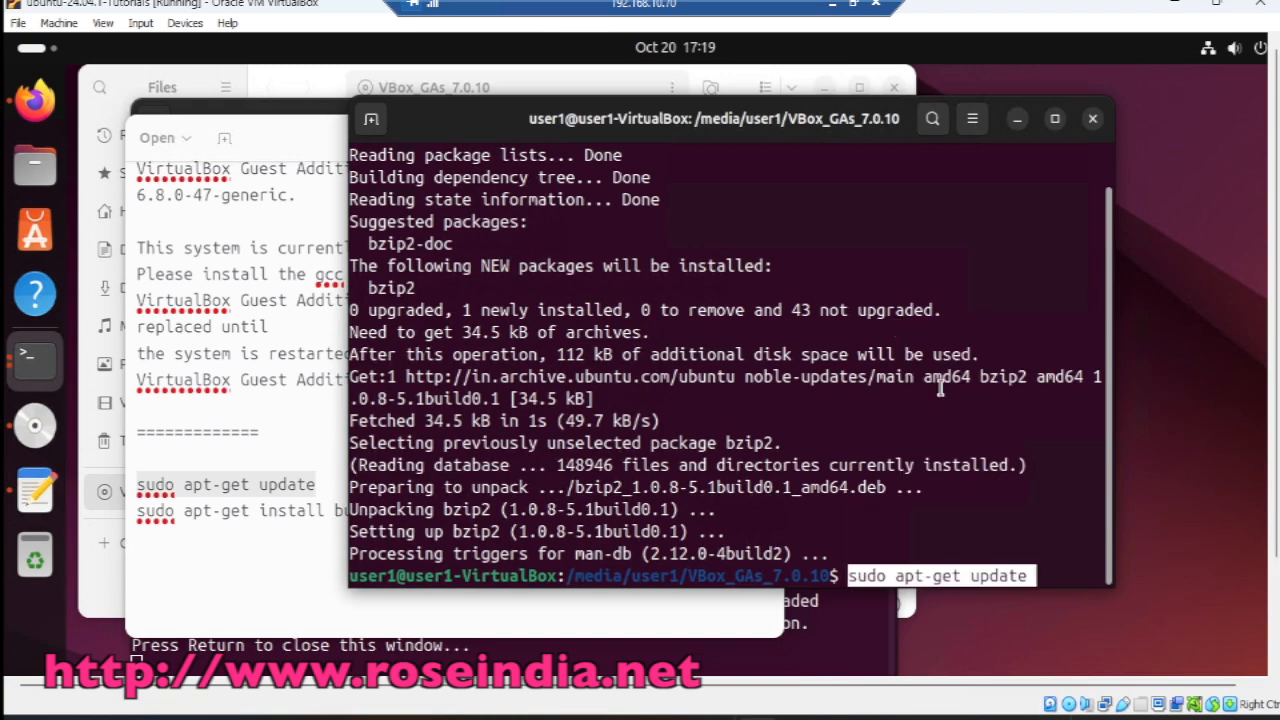
key(Return)
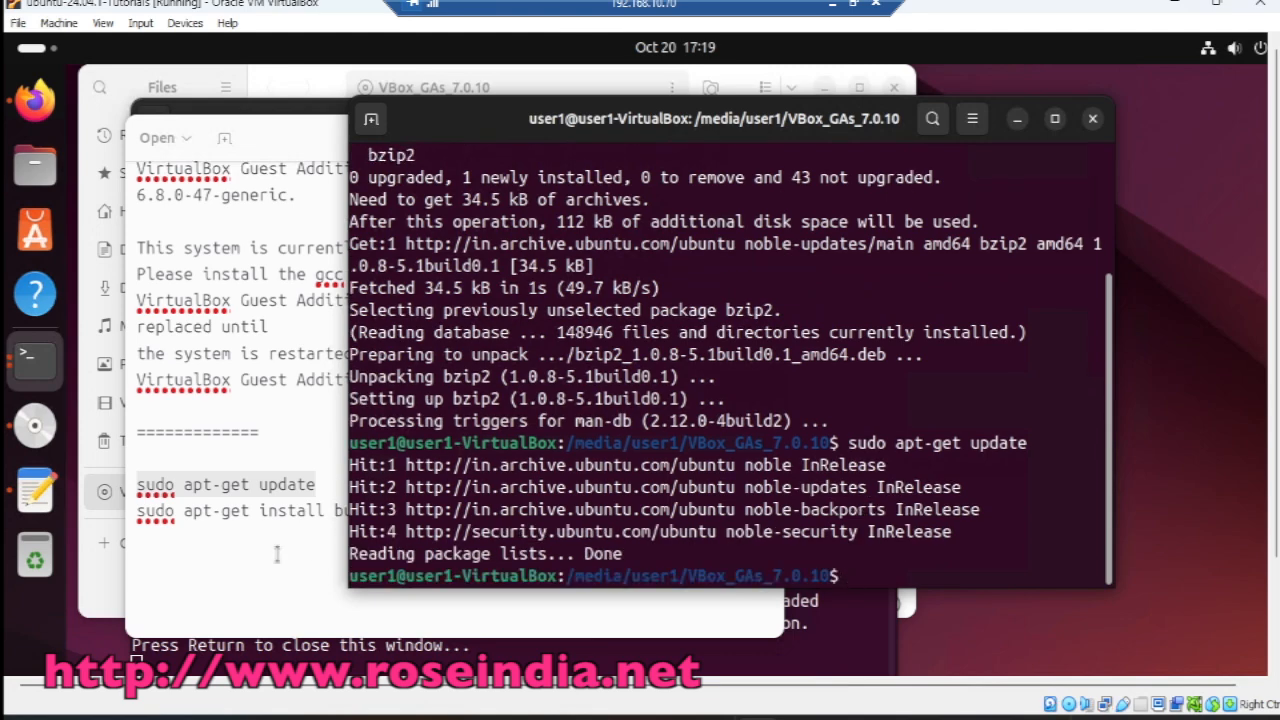
click(320, 531)
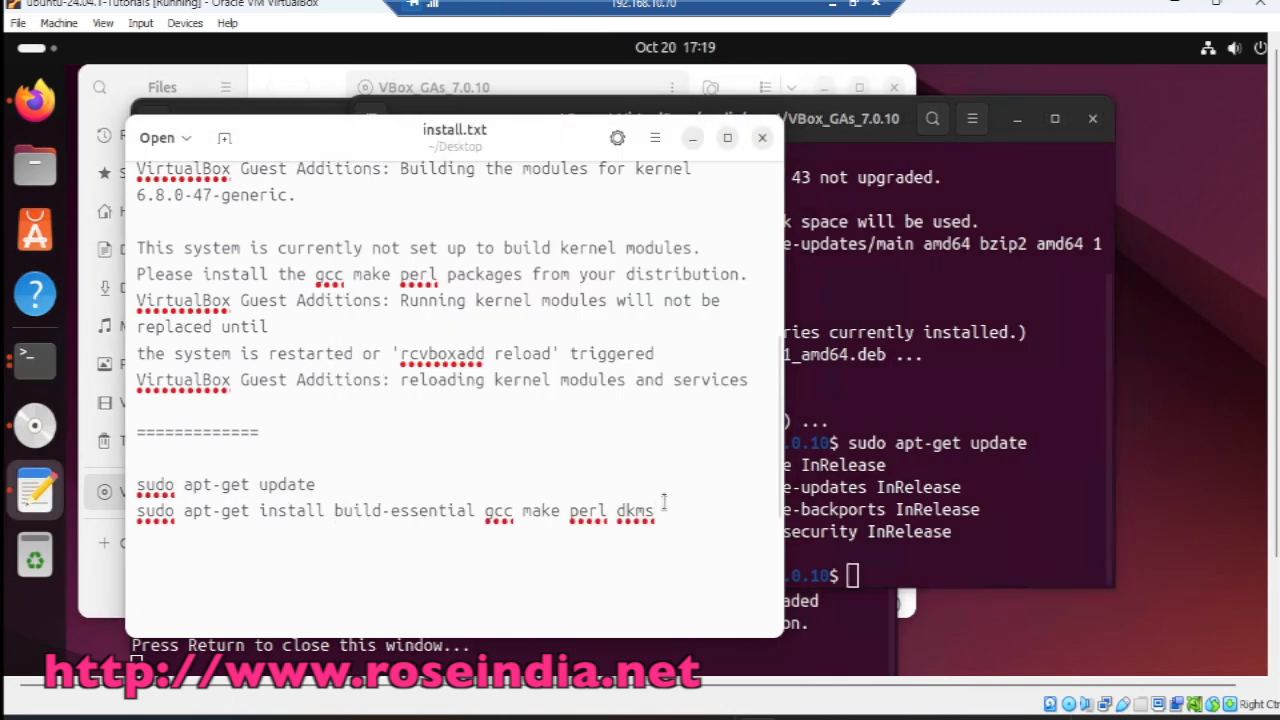
drag(658, 510, 133, 510)
key(ctrl+c)
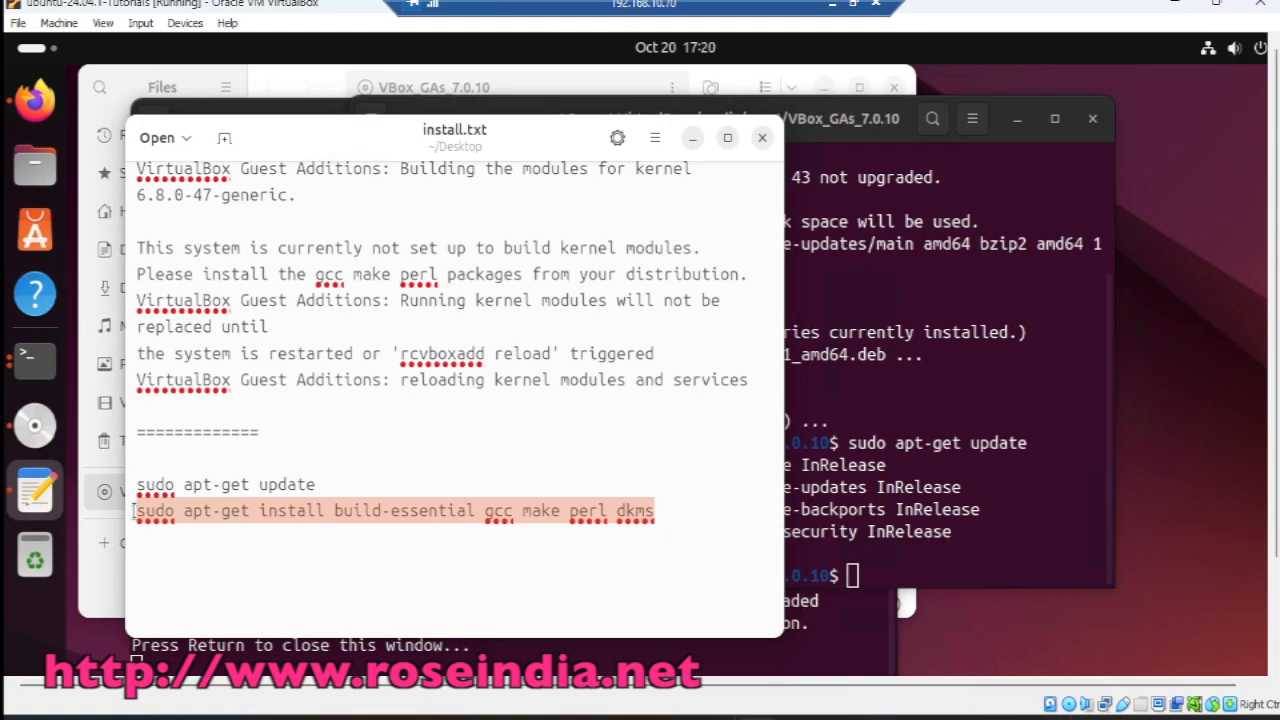
Step: Paste and run the build-essential gcc make perl dkms install command, confirming with y
click(902, 424)
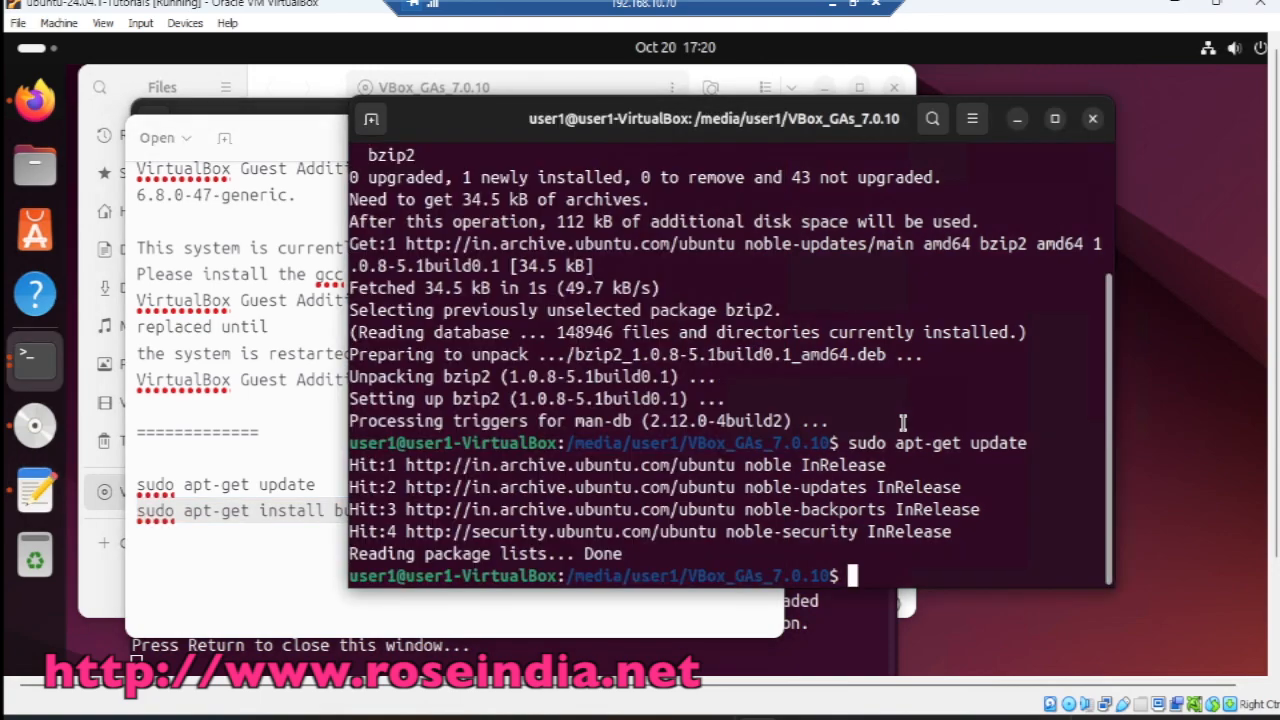
right_click(902, 424)
click(955, 493)
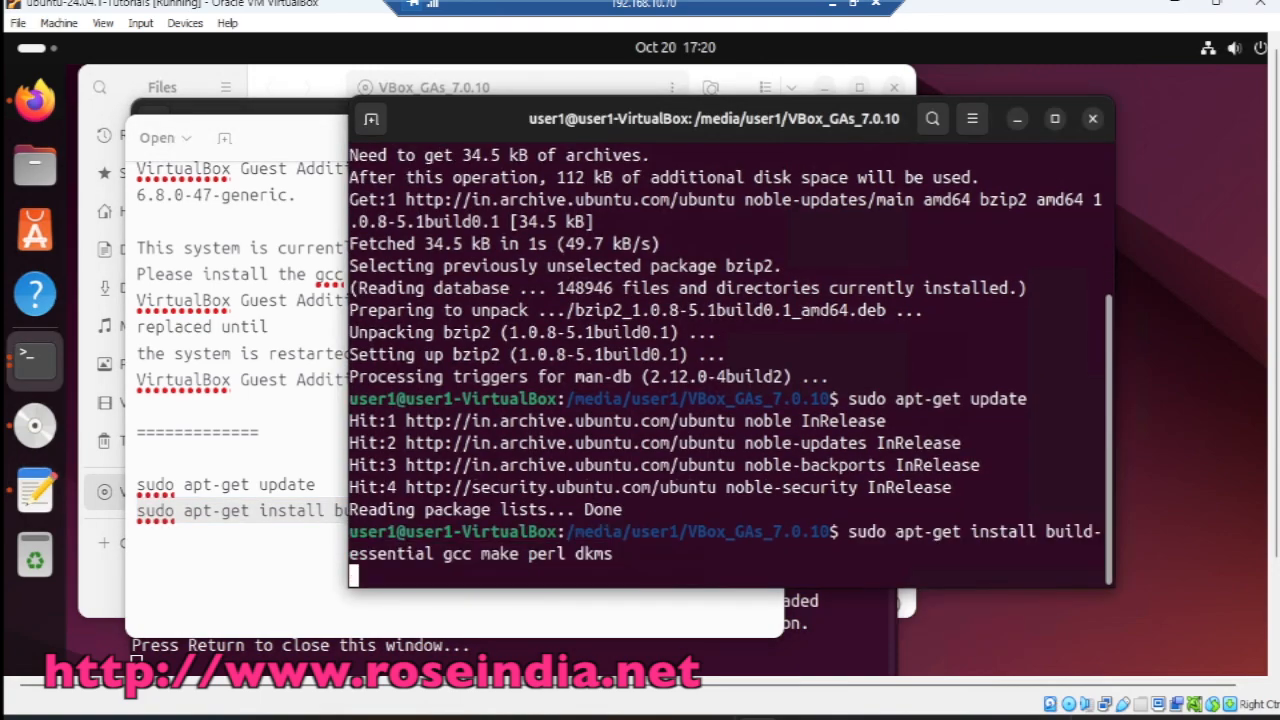
key(Return)
text(y)
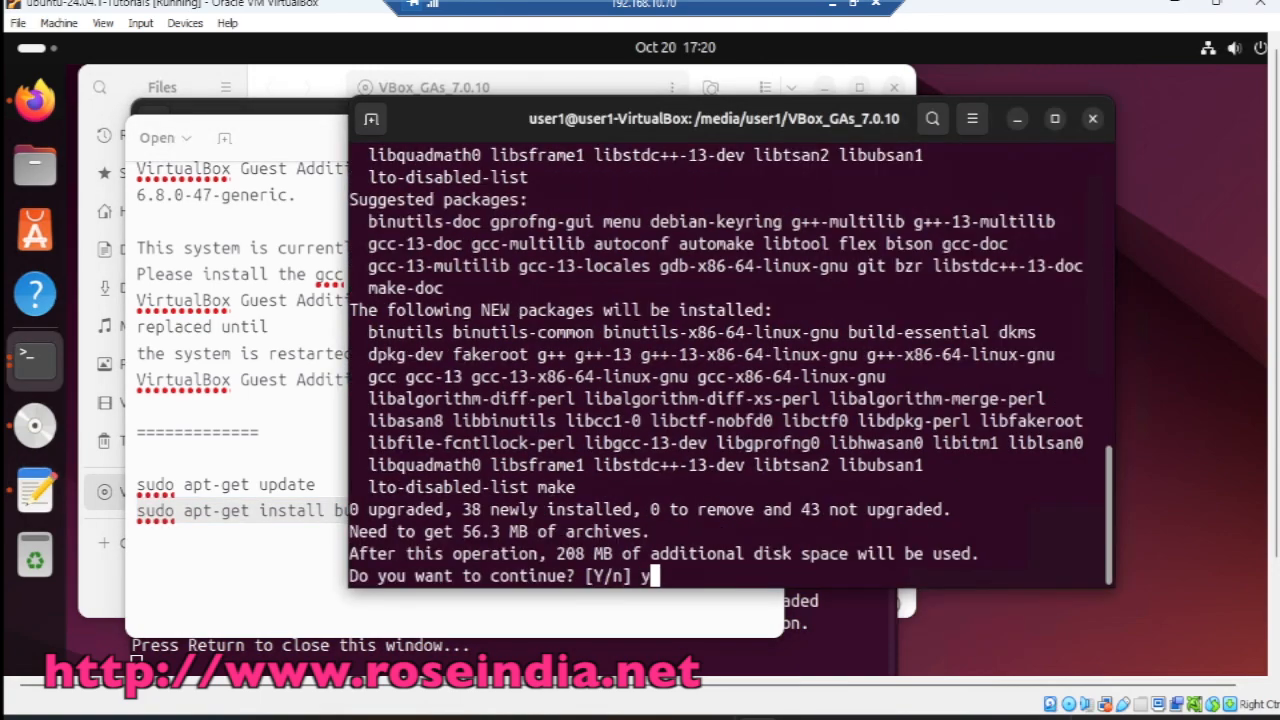
key(Return)
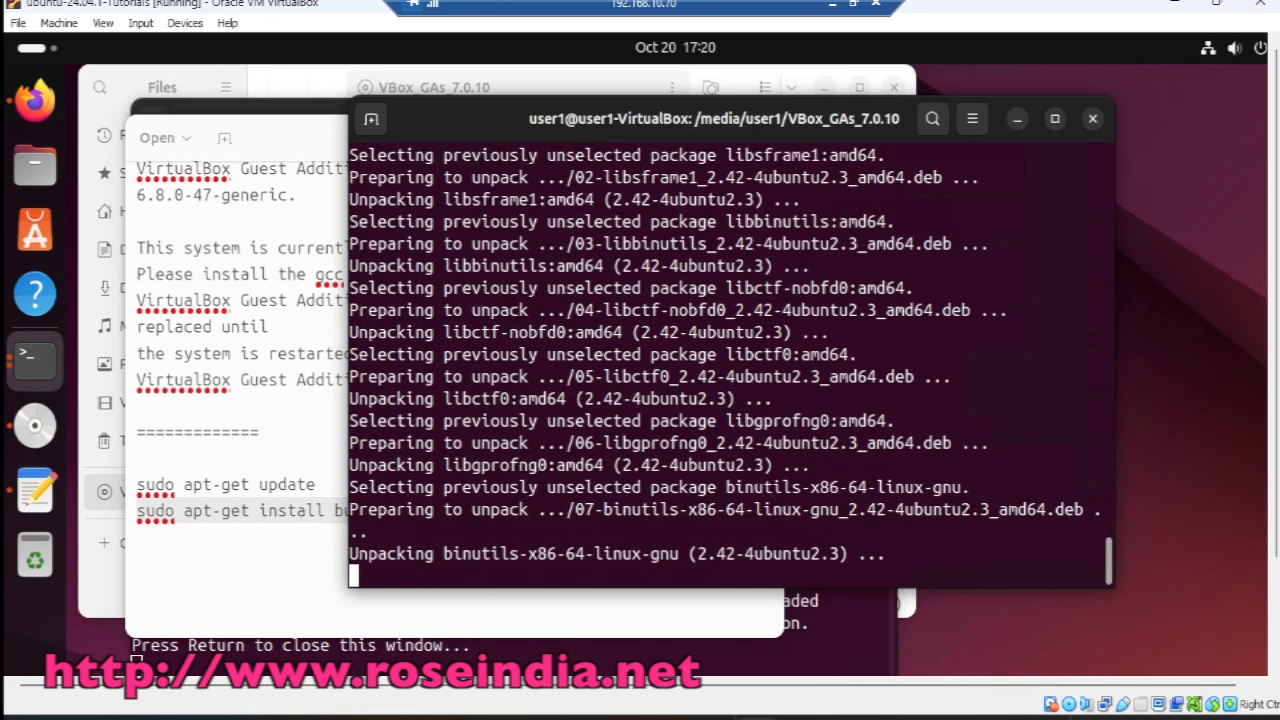
Step: Close the install.txt notes and the finished Guest Additions installer output
click(287, 152)
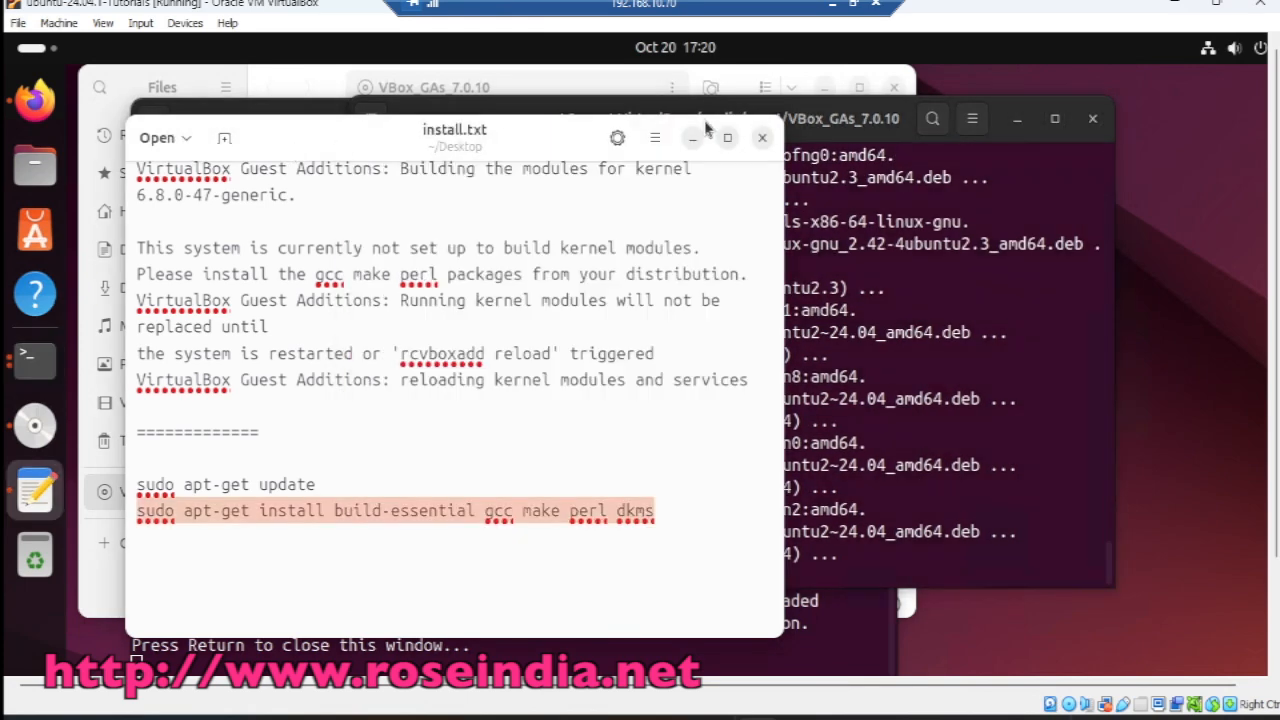
click(762, 136)
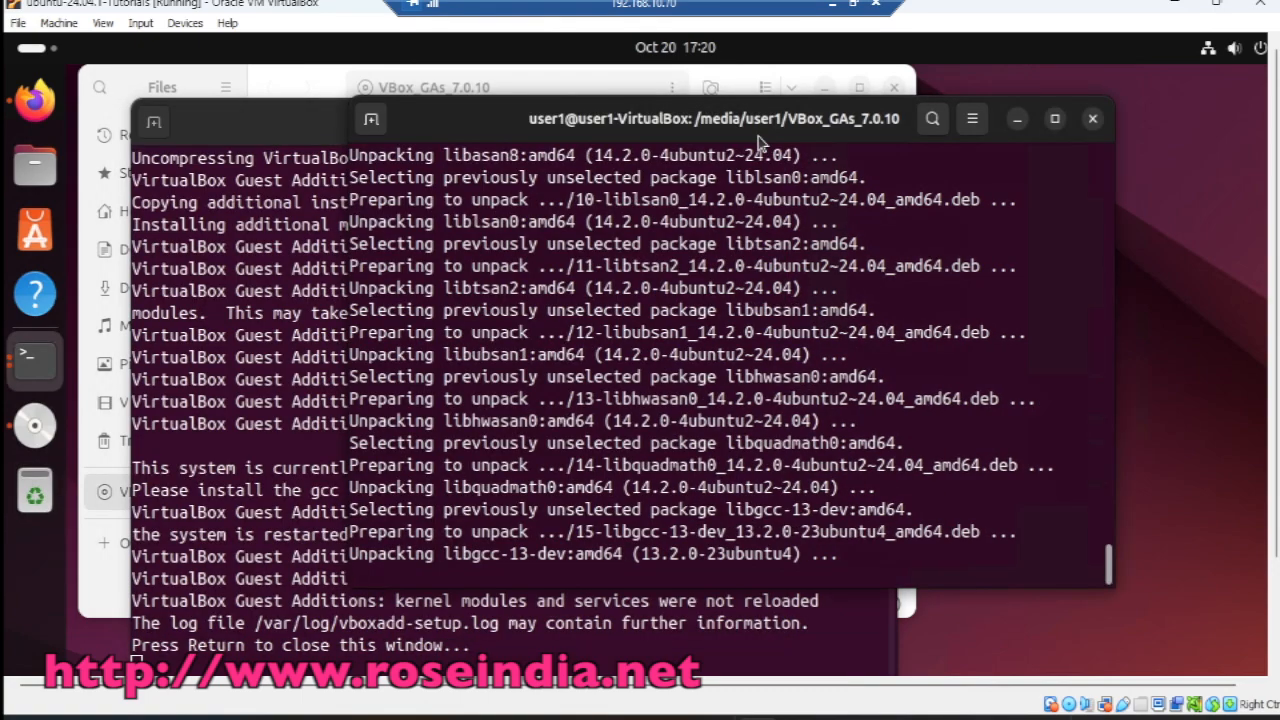
click(290, 137)
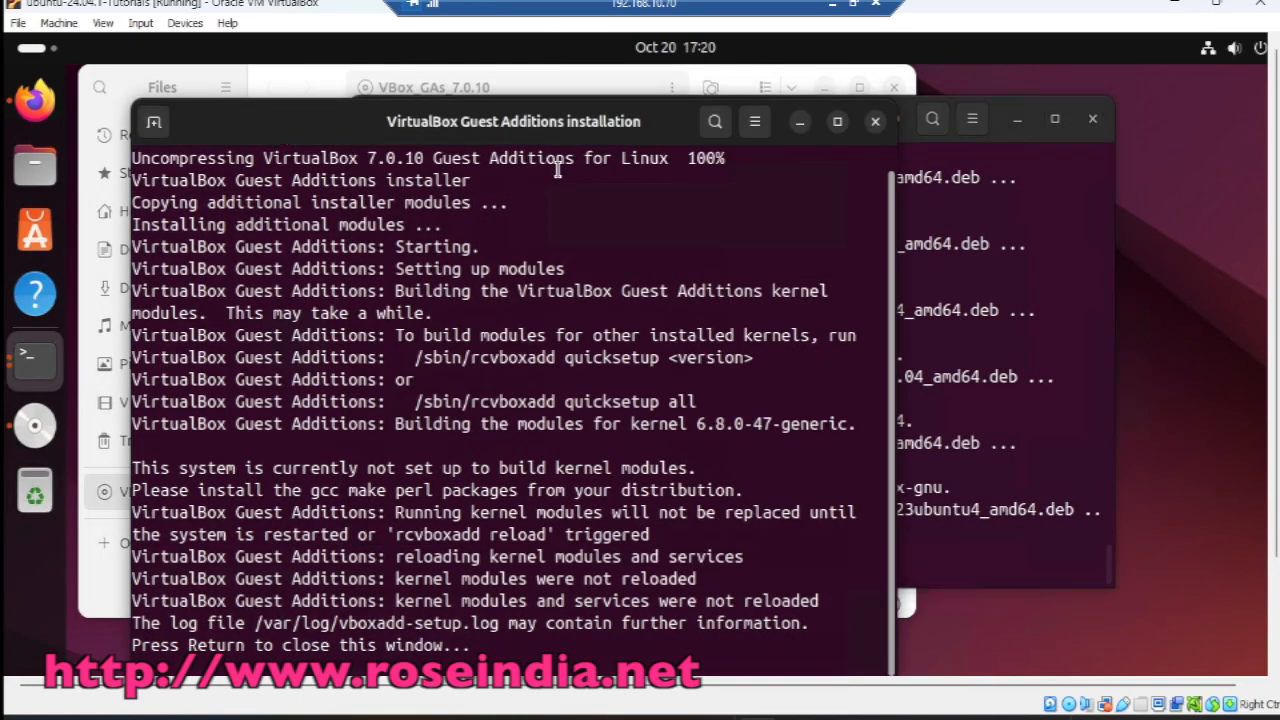
key(Return)
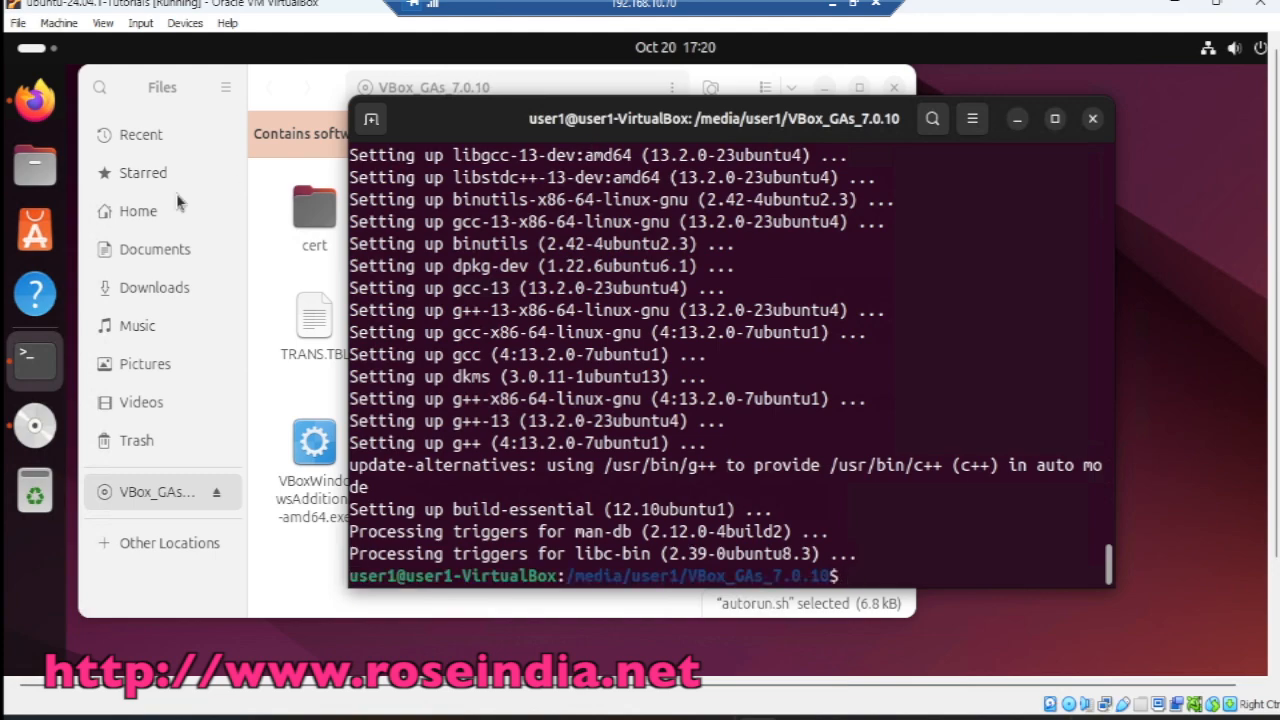
Step: Rerun autorun.sh from the disc with the admin password and close the installer once finished
click(283, 542)
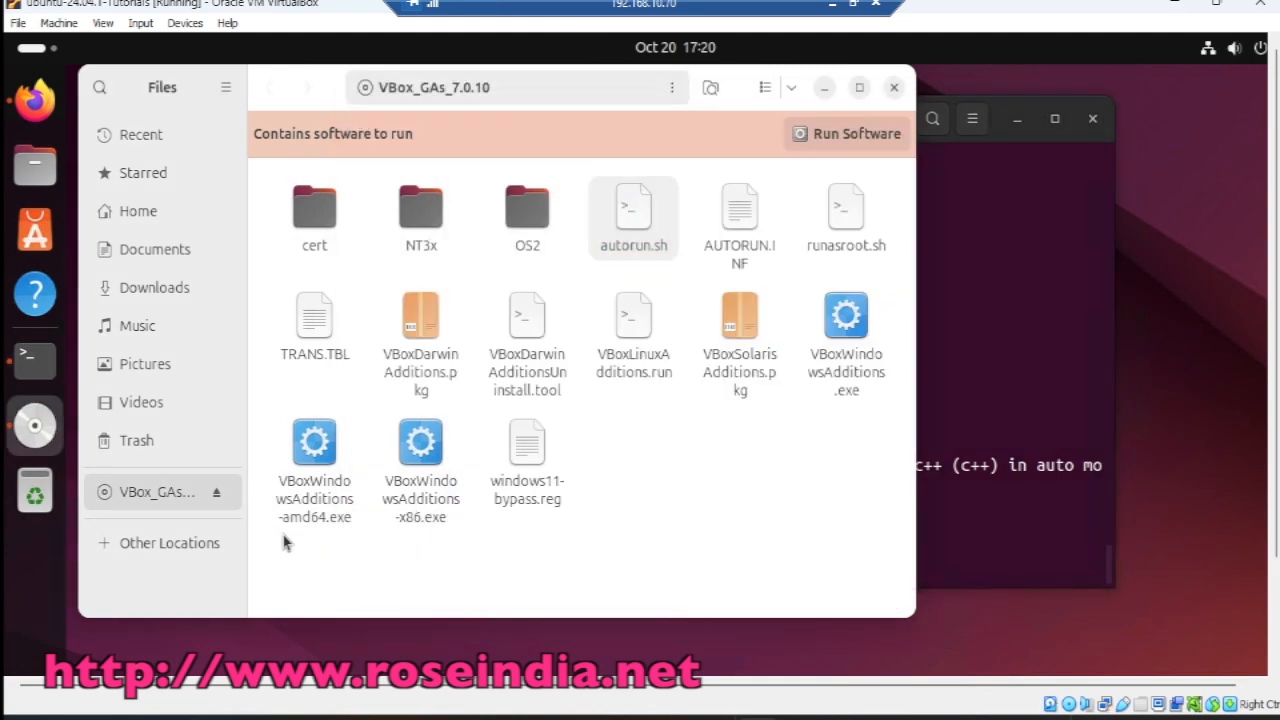
right_click(620, 210)
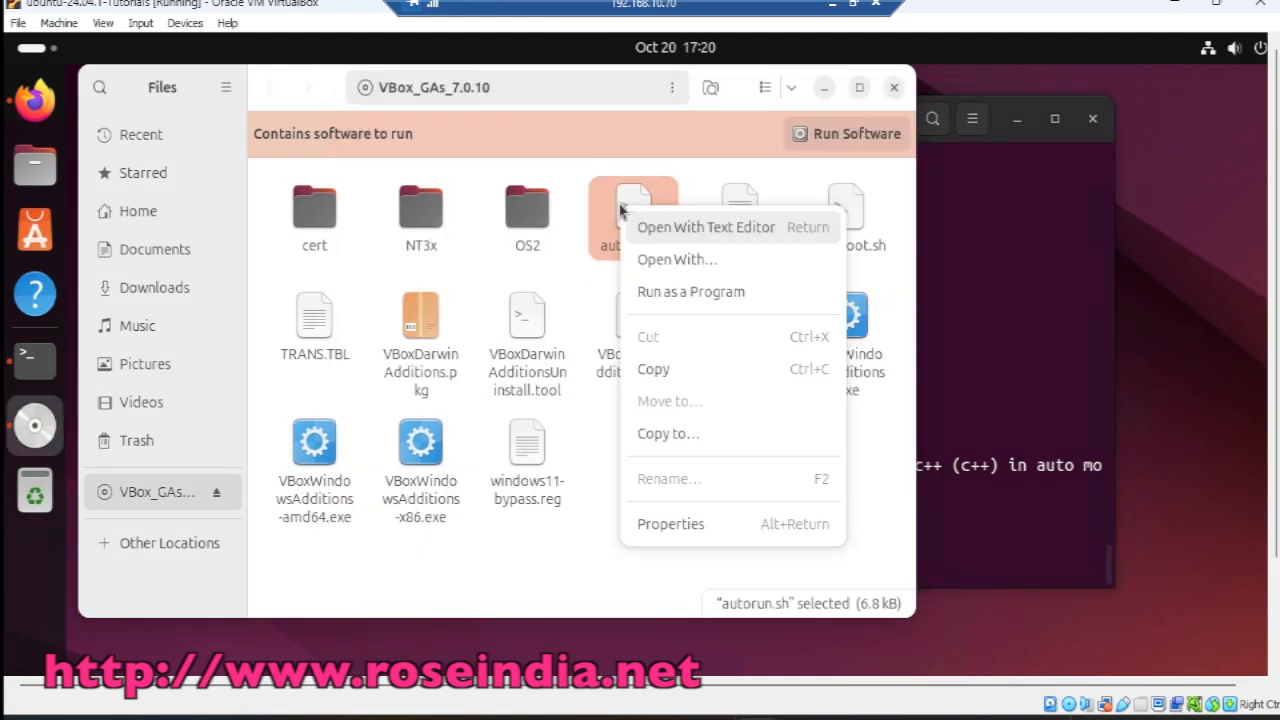
click(692, 290)
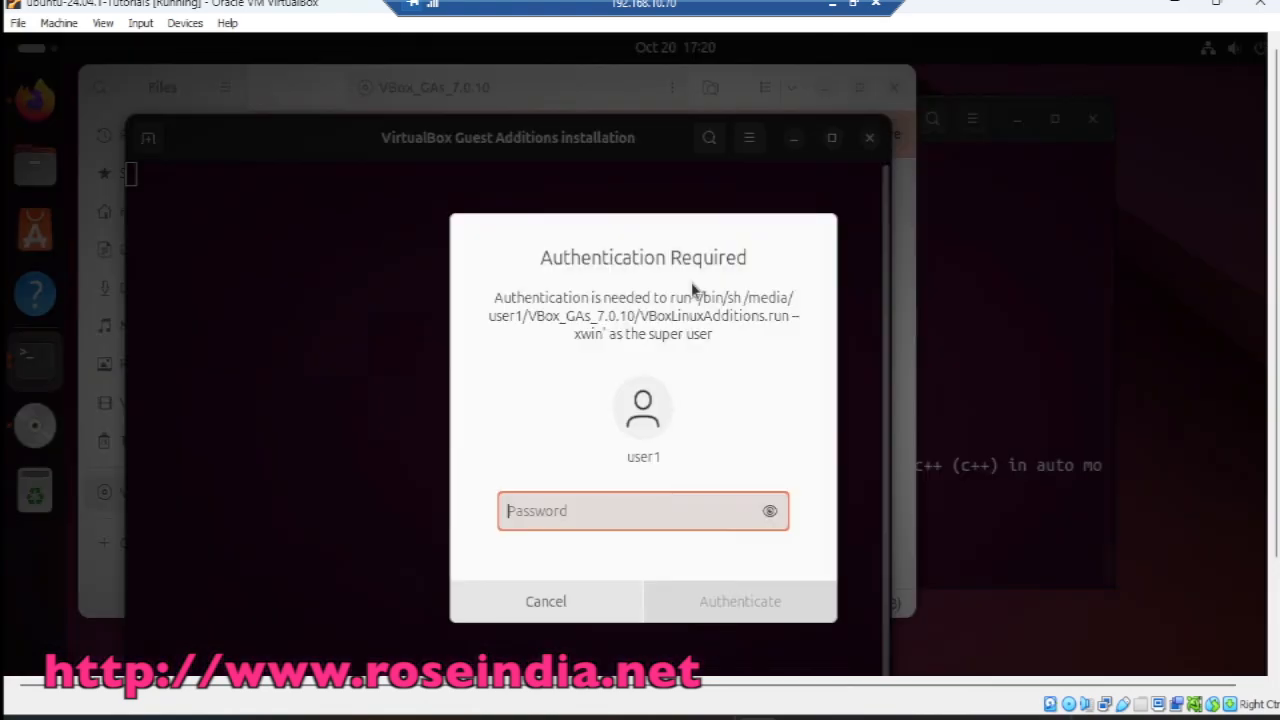
text(p)
key(Return)
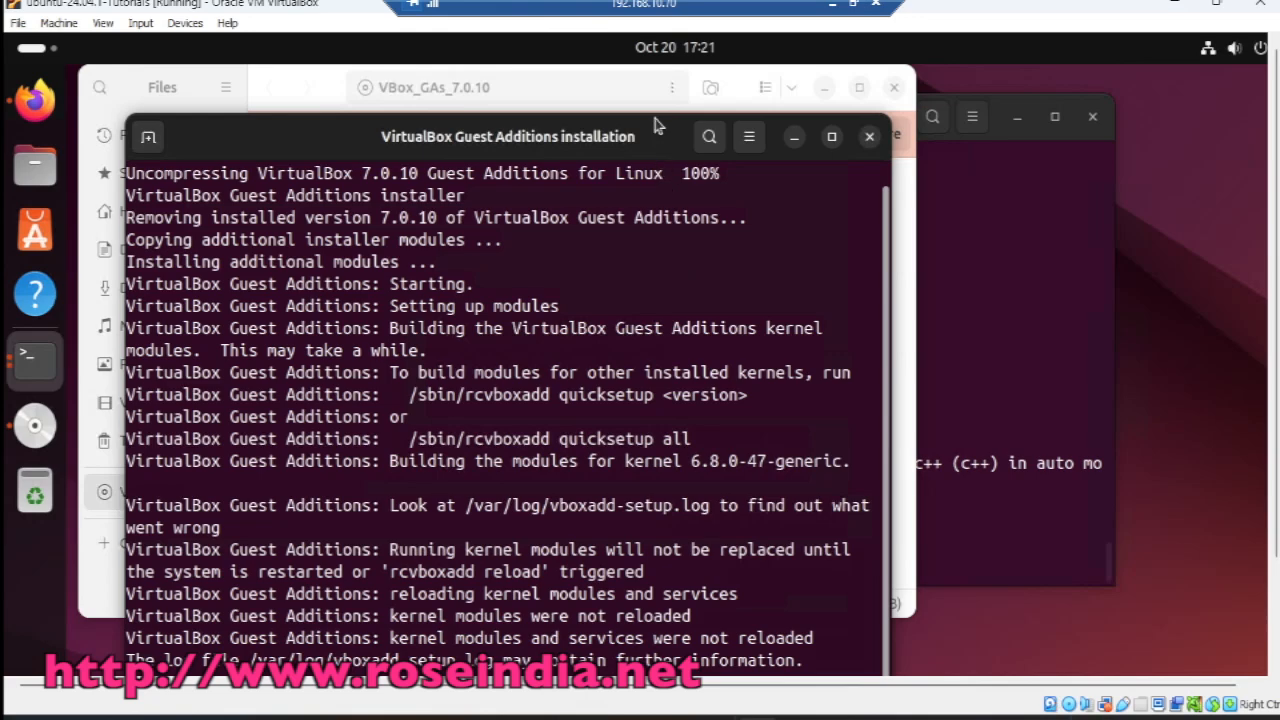
mouse_move(655, 110)
mouse_down()
mouse_move(657, 162)
mouse_move(652, 113)
mouse_up()
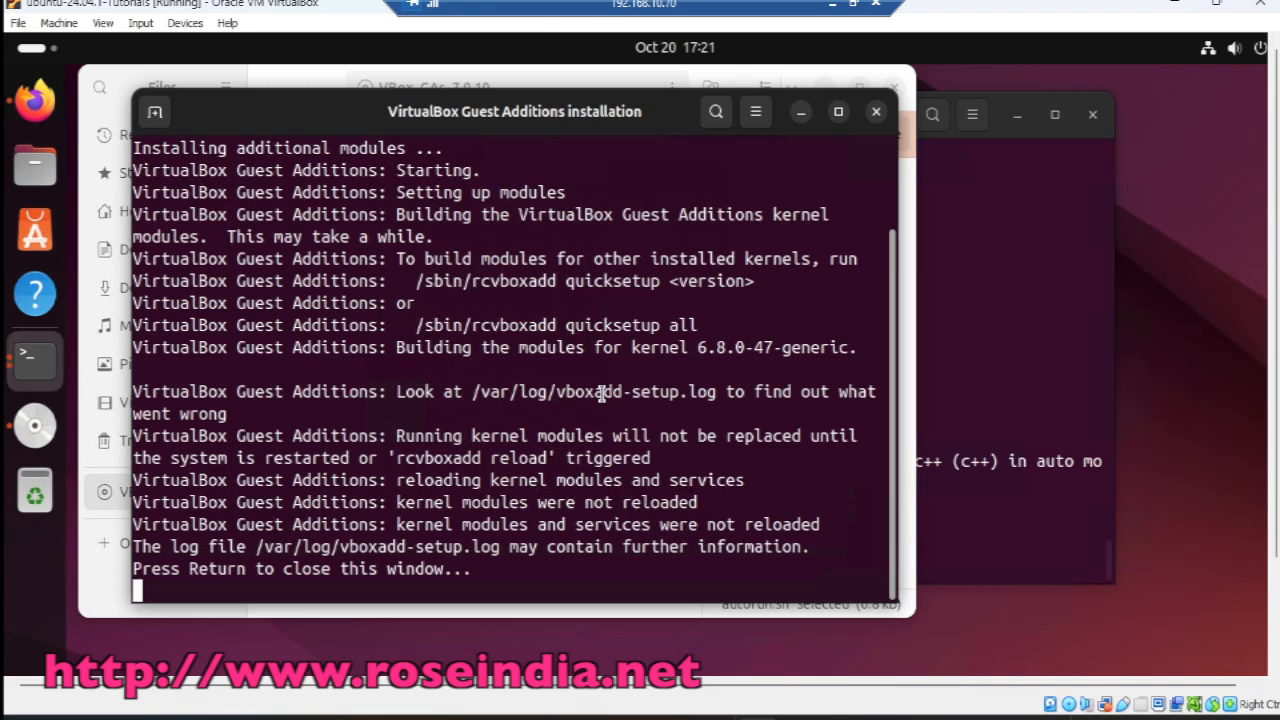
key(Return)
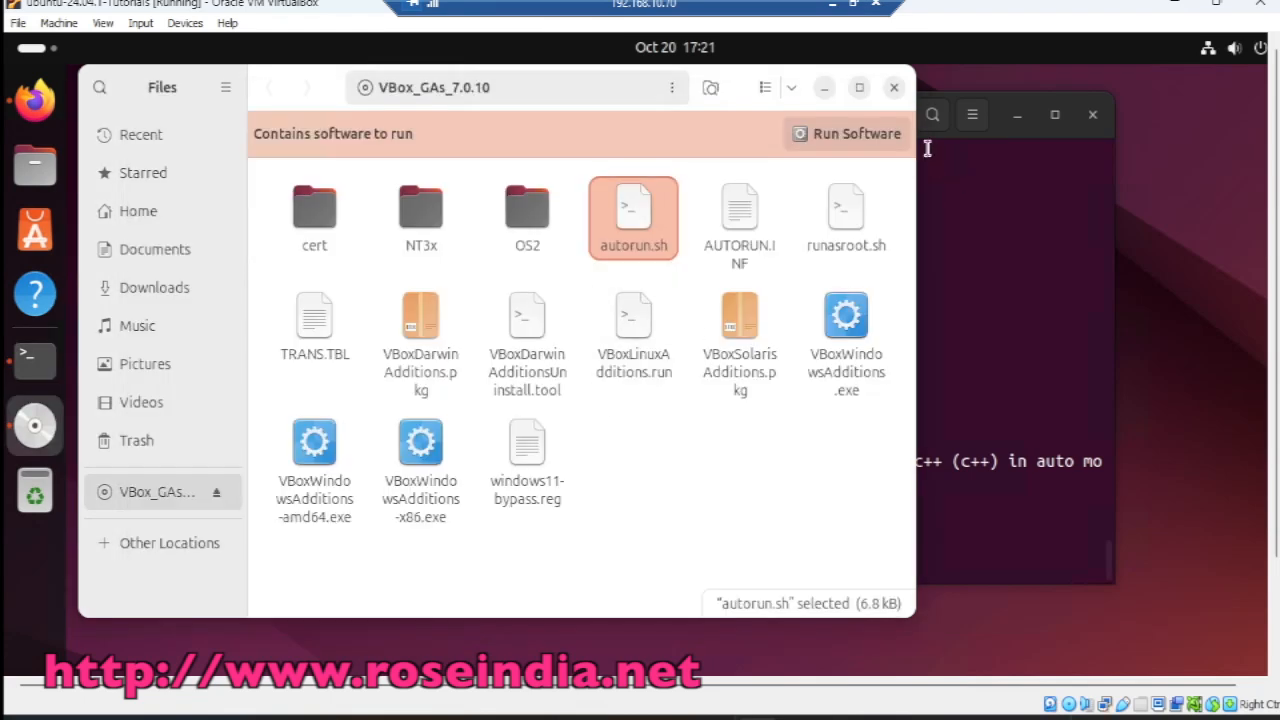
Step: Close the Files and Terminal windows and set Shared Clipboard to Bidirectional
click(894, 87)
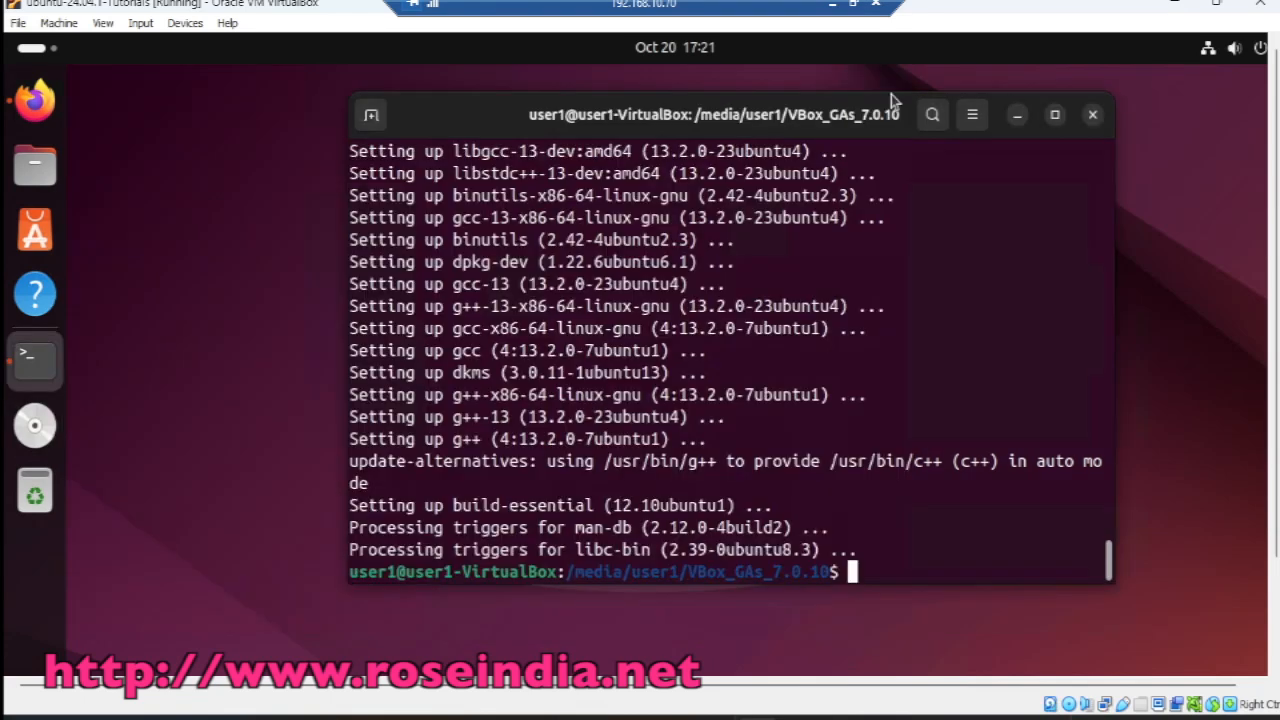
click(1094, 115)
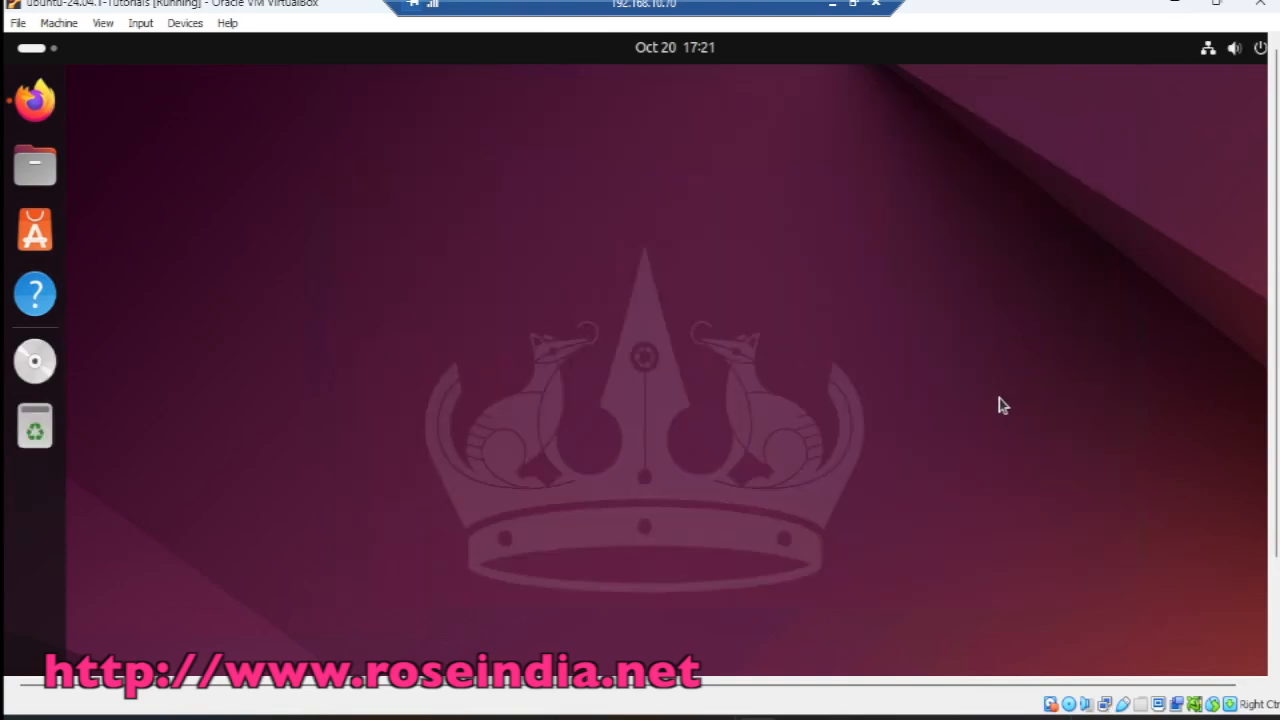
click(186, 25)
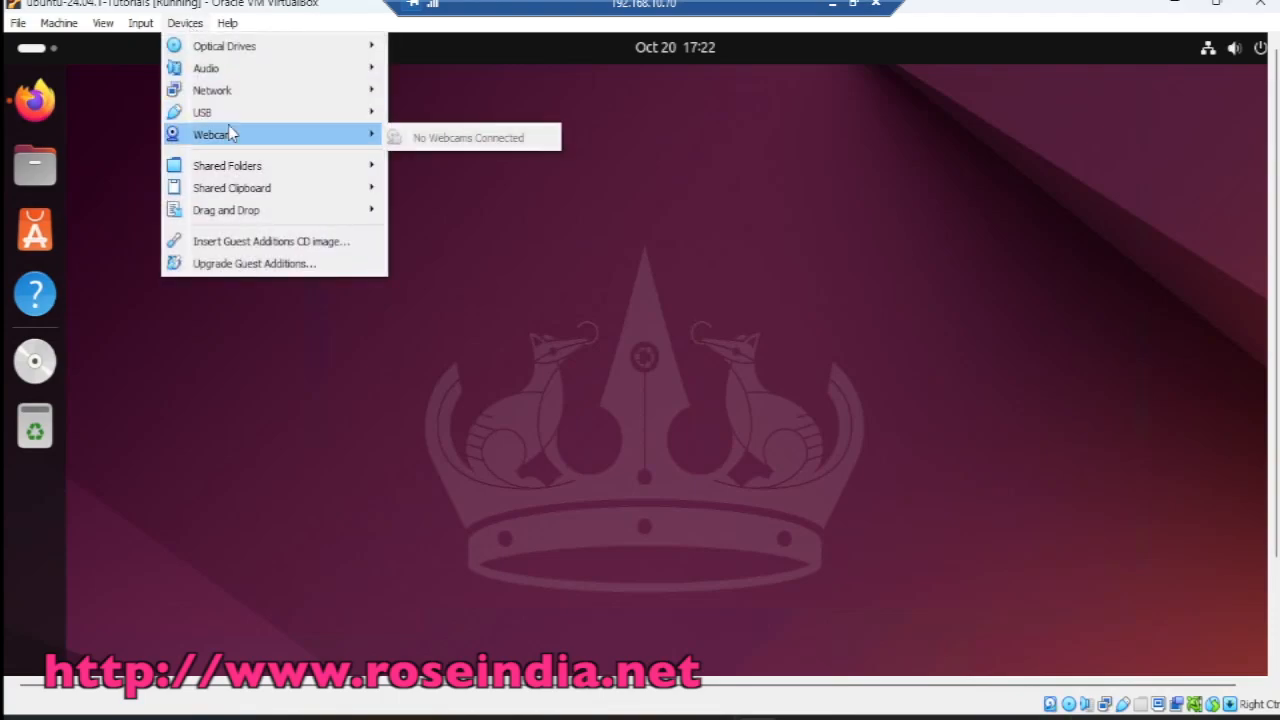
mouse_move(238, 166)
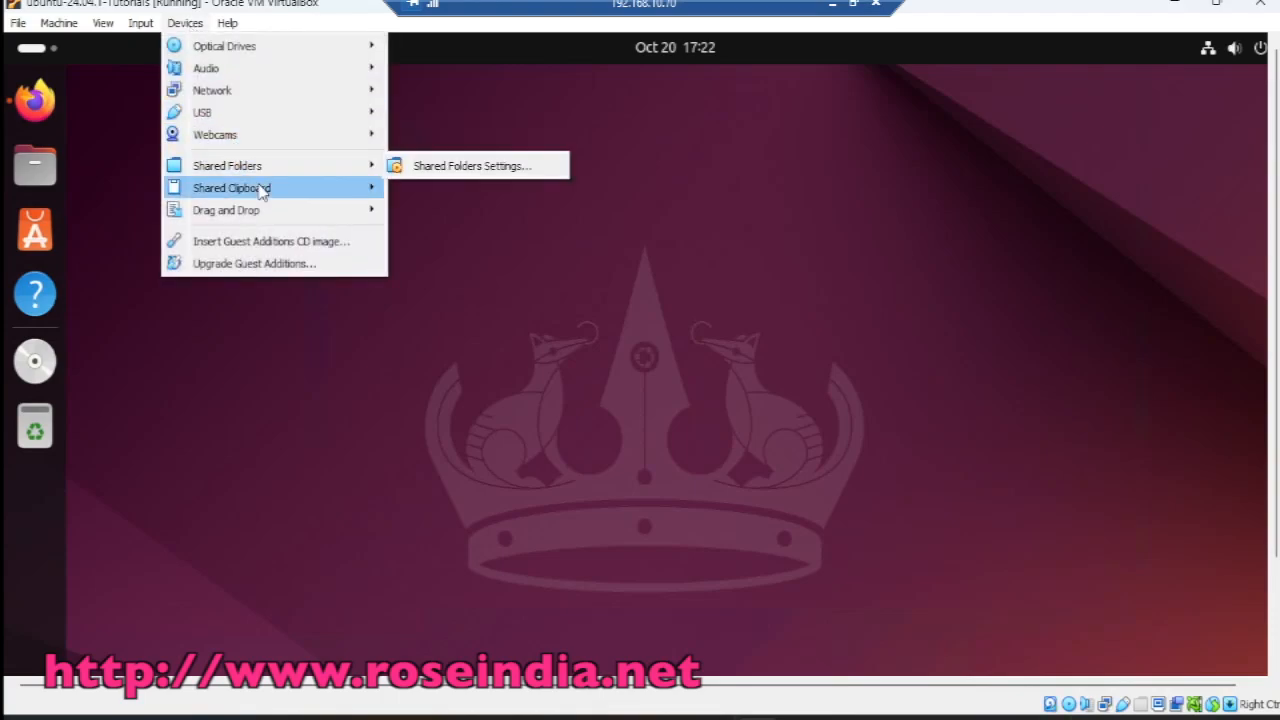
mouse_move(263, 191)
click(460, 259)
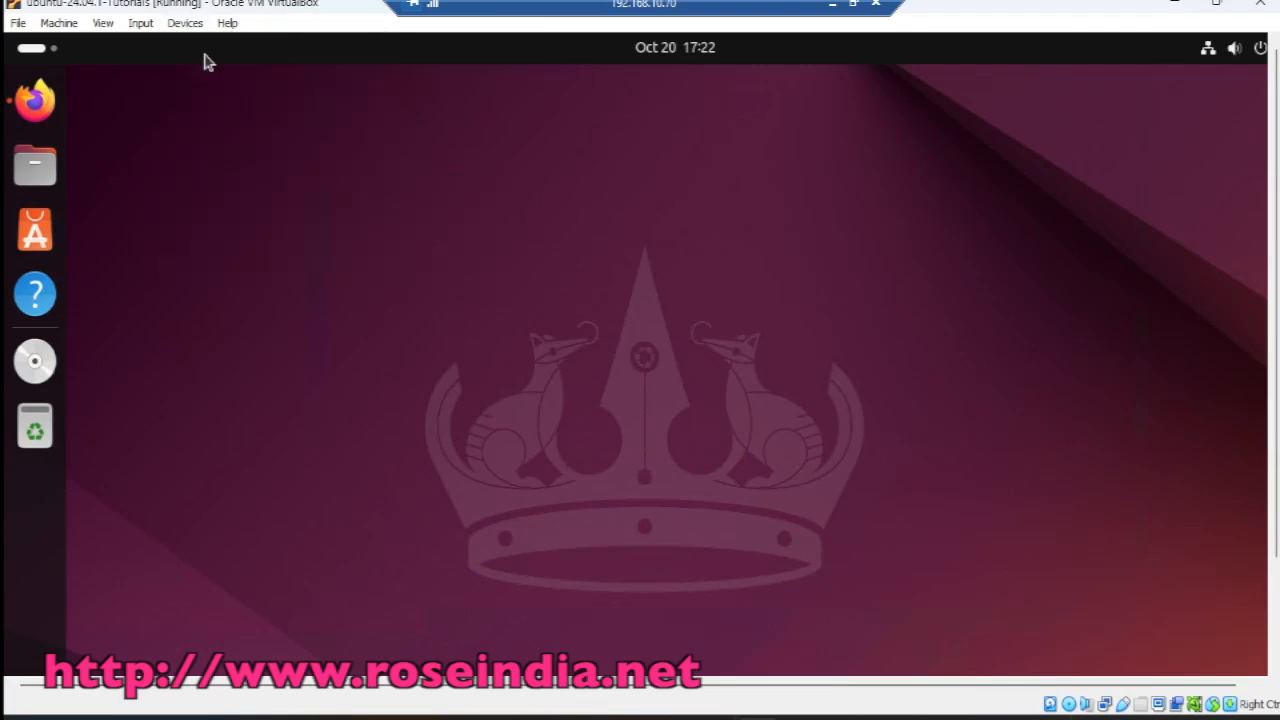
Step: Set Devices > Drag and Drop to Bidirectional
click(185, 22)
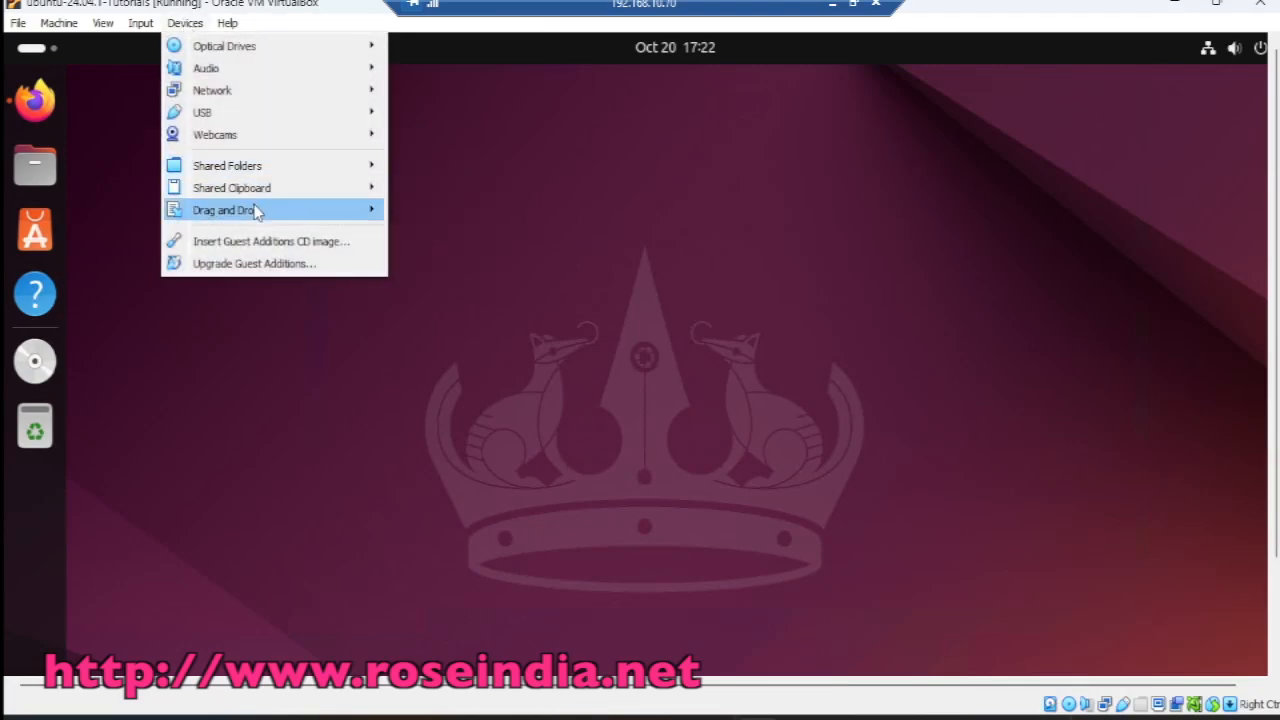
mouse_move(252, 210)
click(453, 284)
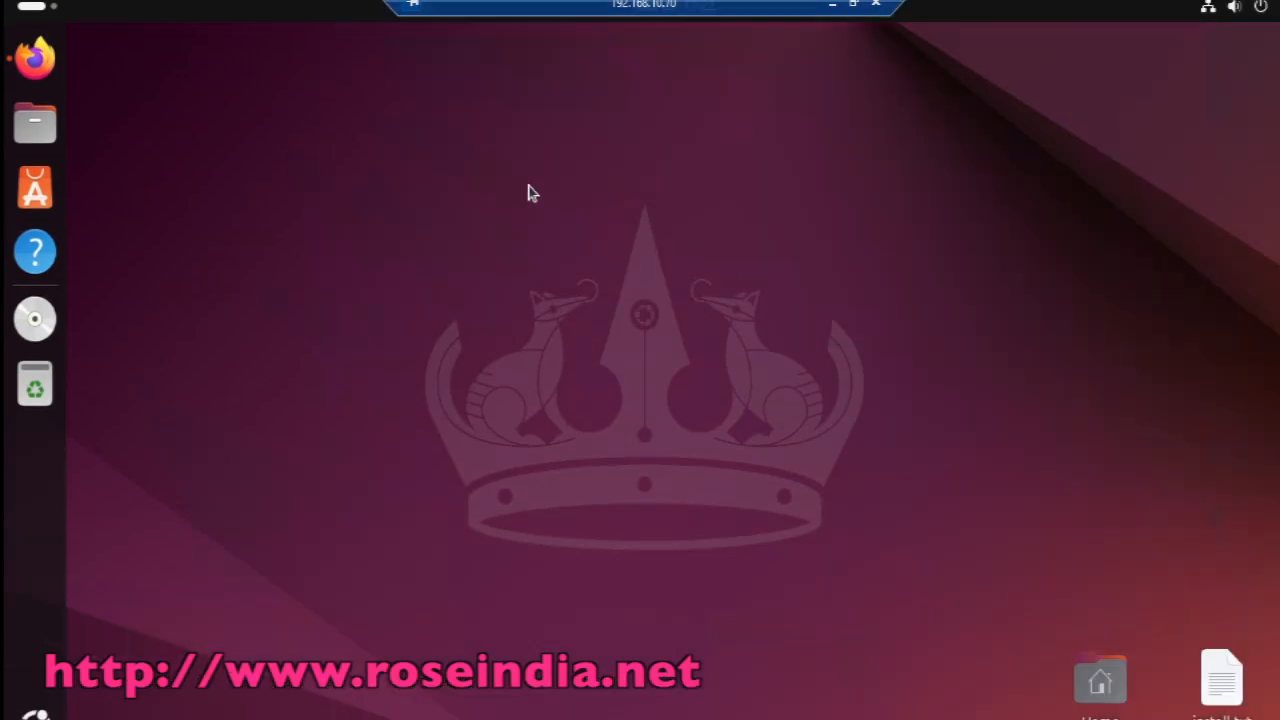
Step: Restart the Ubuntu guest from quick settings Power > Restart and confirm
drag(508, 182, 744, 377)
click(1261, 10)
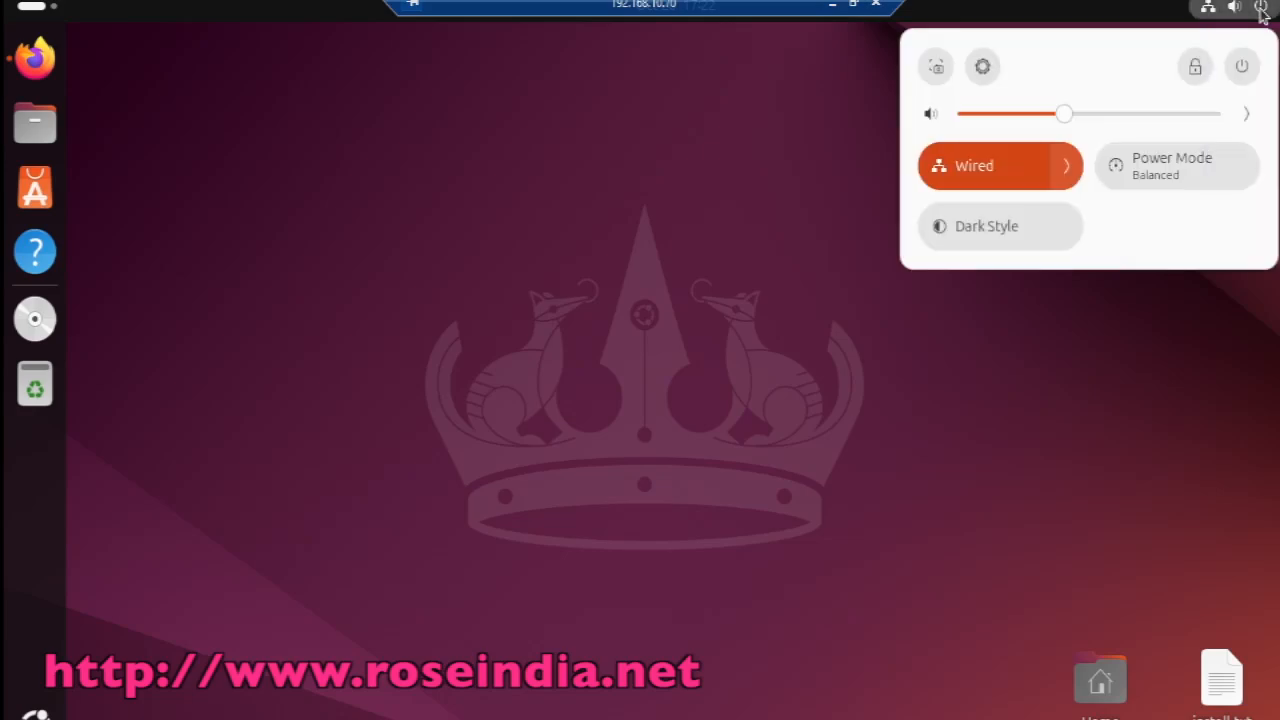
click(1243, 66)
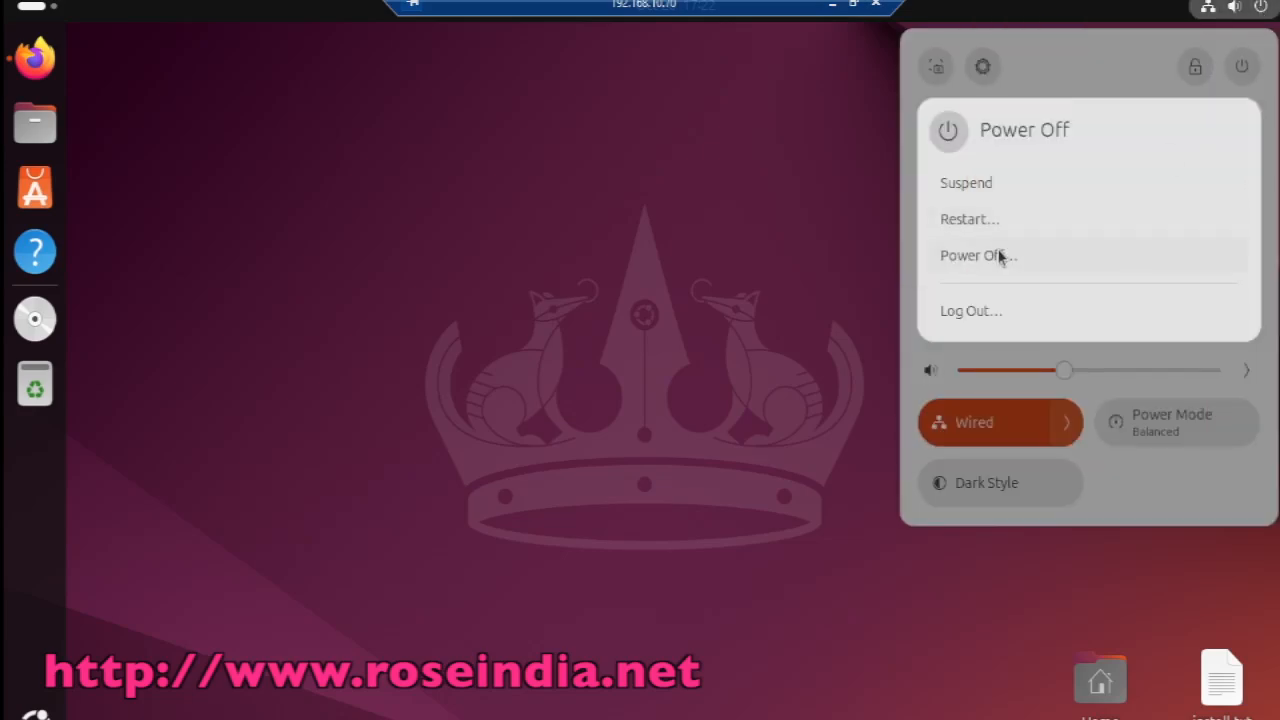
click(979, 220)
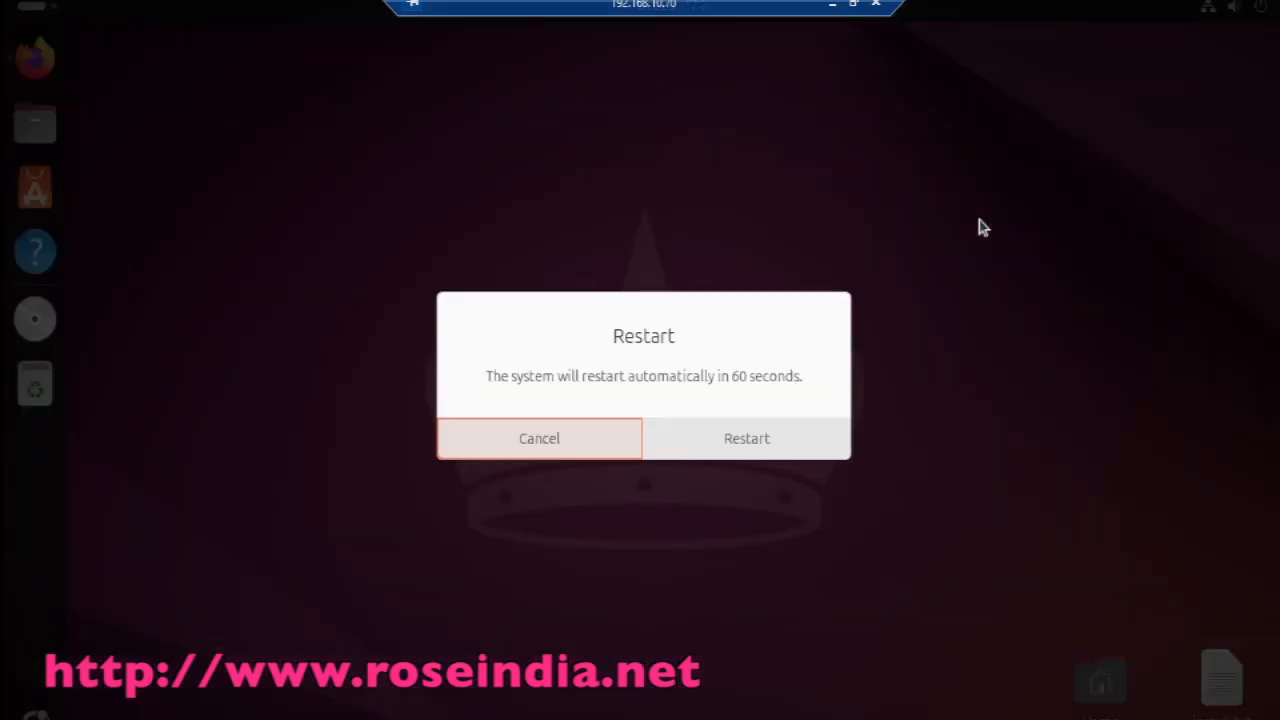
click(716, 437)
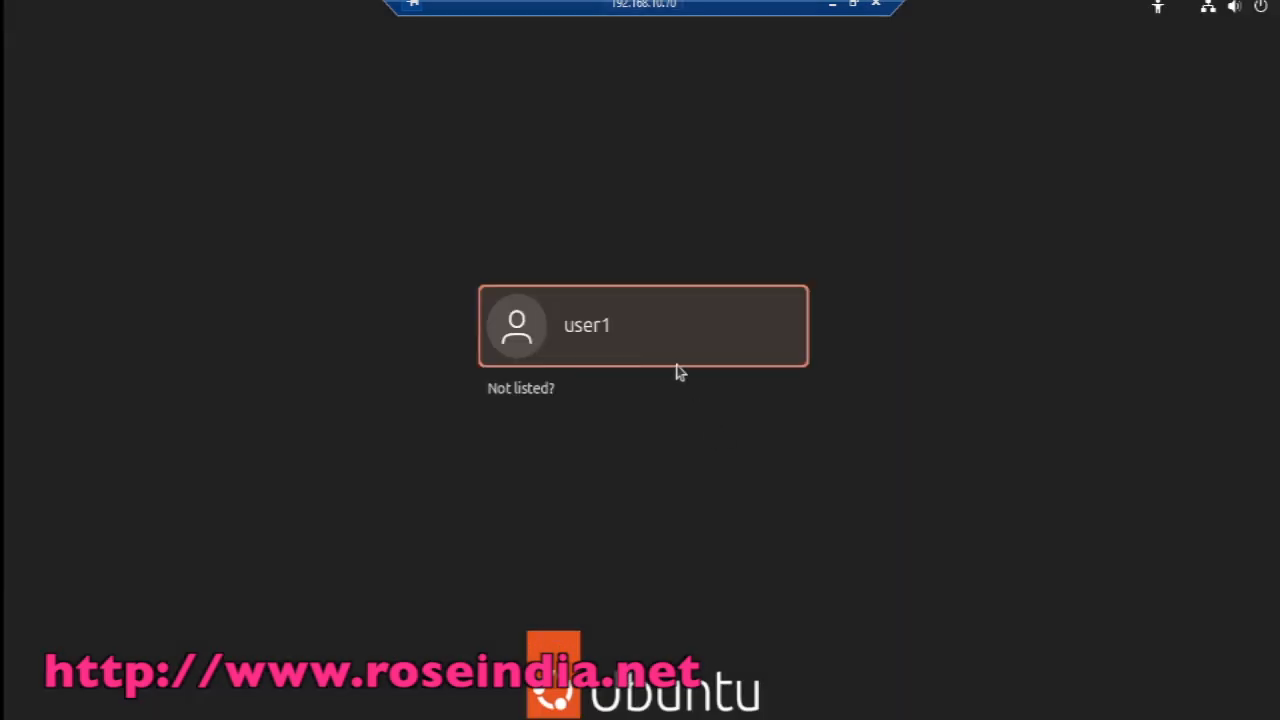
Step: Sign back in by selecting the user account and entering its password
click(640, 329)
text(123)
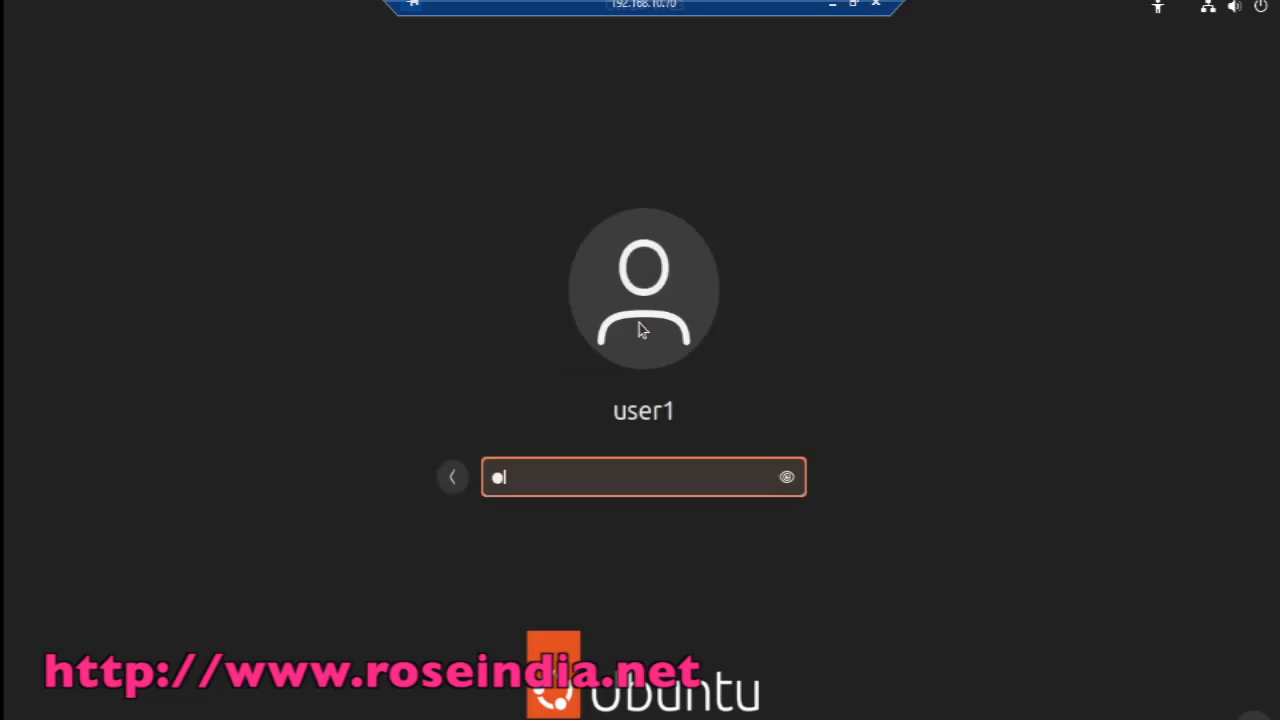
key(Return)
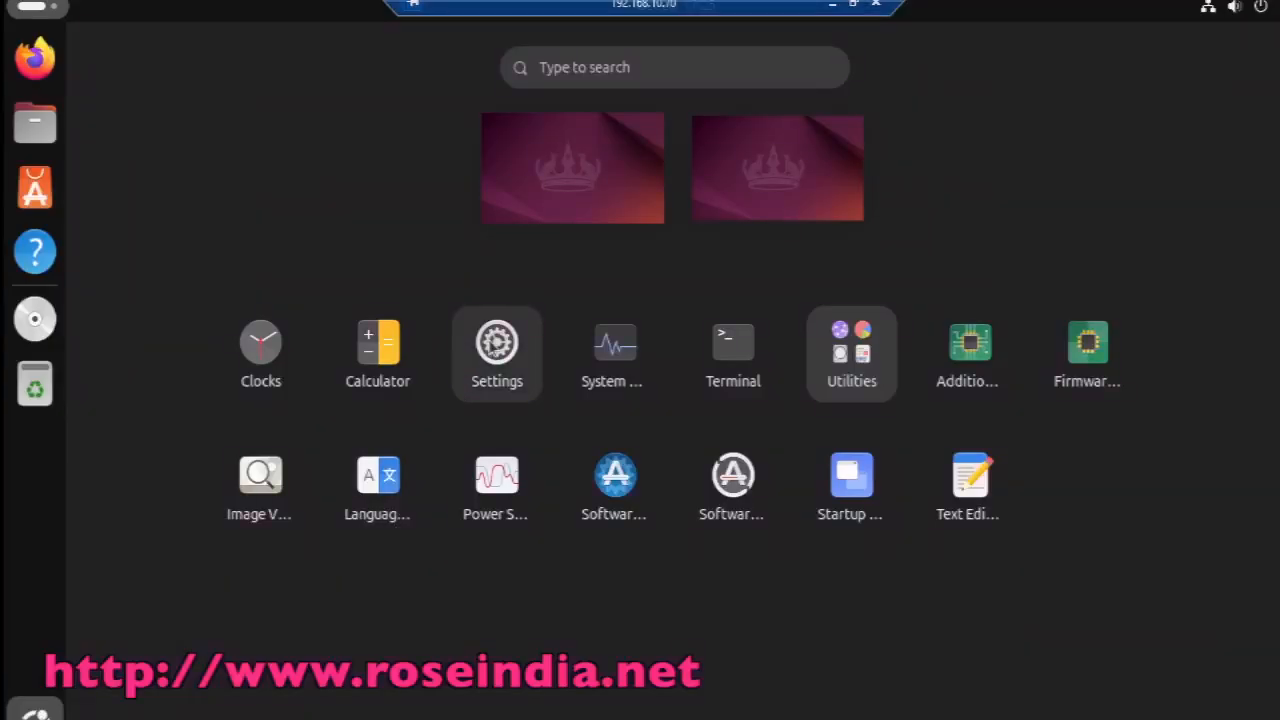
Step: Open Settings > System > About to show Ubuntu 24.04.1 LTS, 3.8 GiB memory, 161.1 GB disk
click(500, 346)
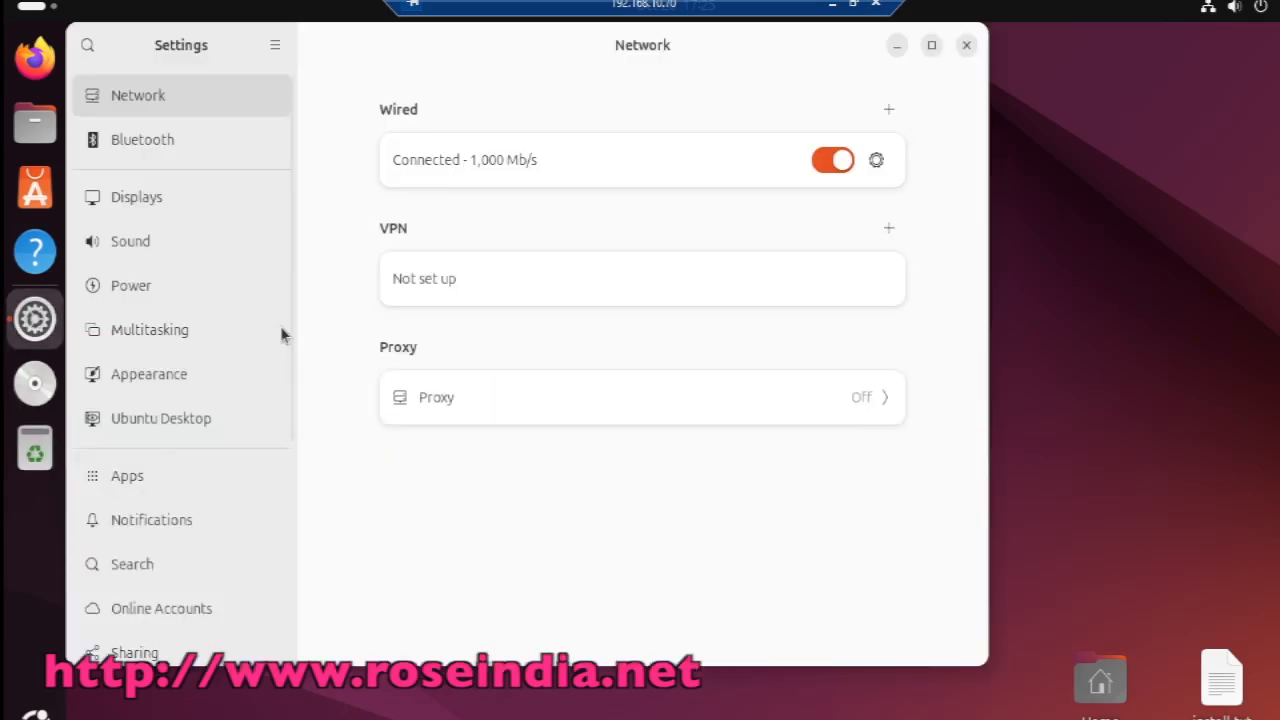
drag(285, 350, 294, 620)
click(152, 634)
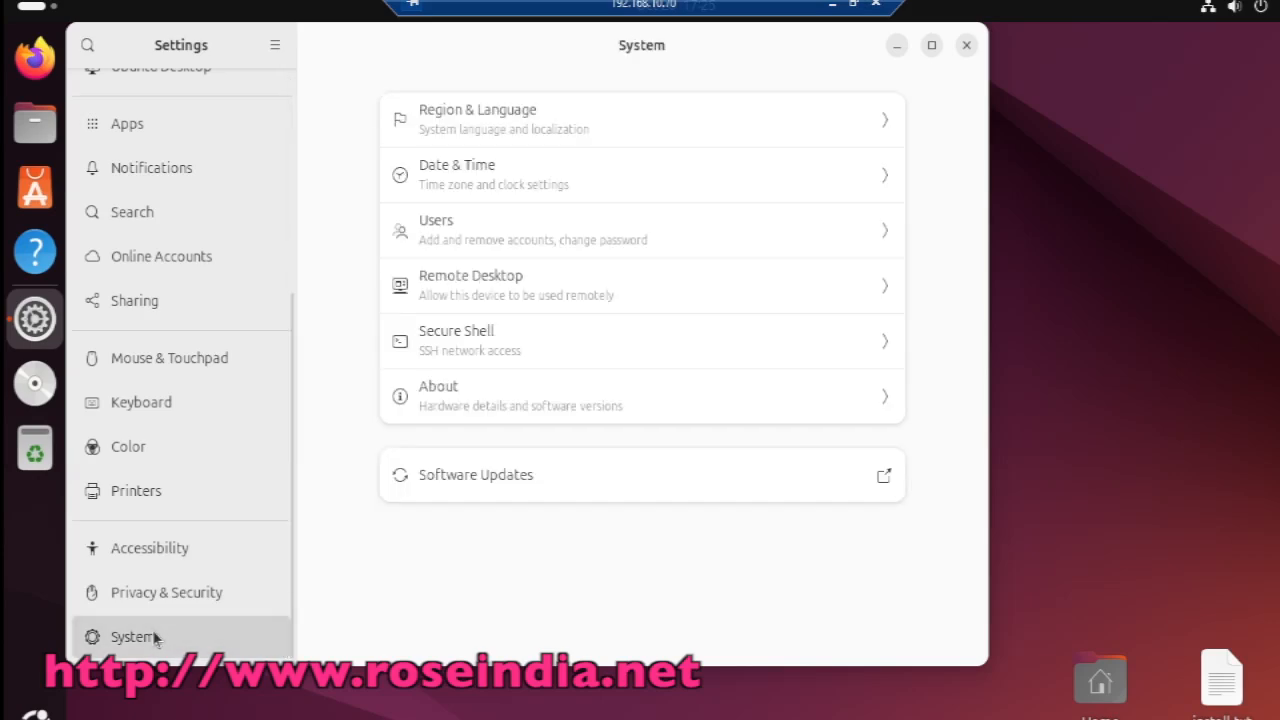
click(540, 400)
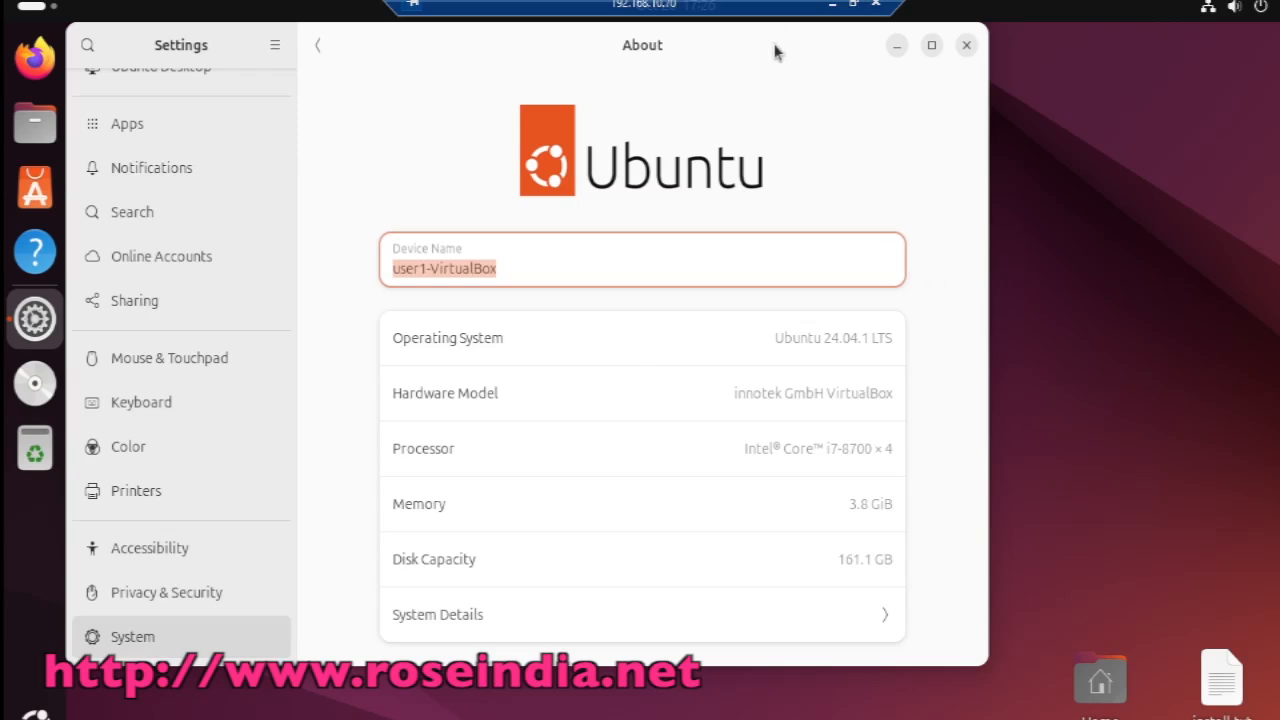
drag(775, 52, 859, 74)
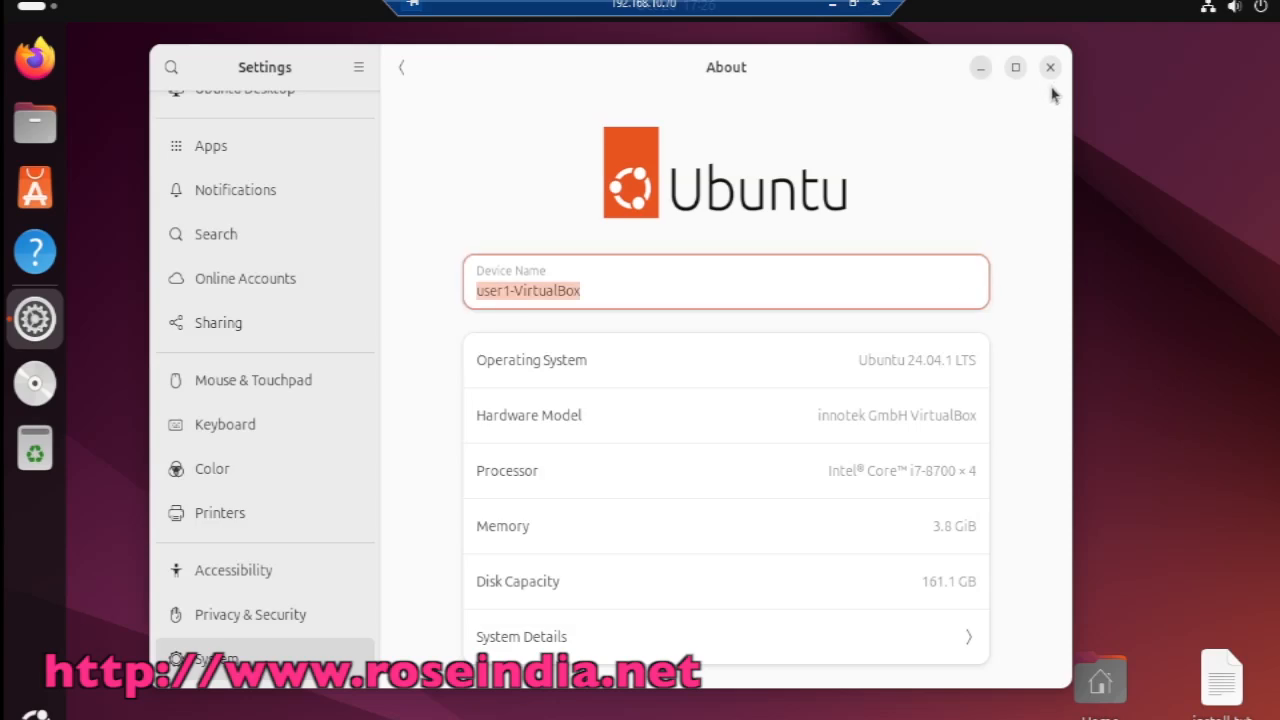